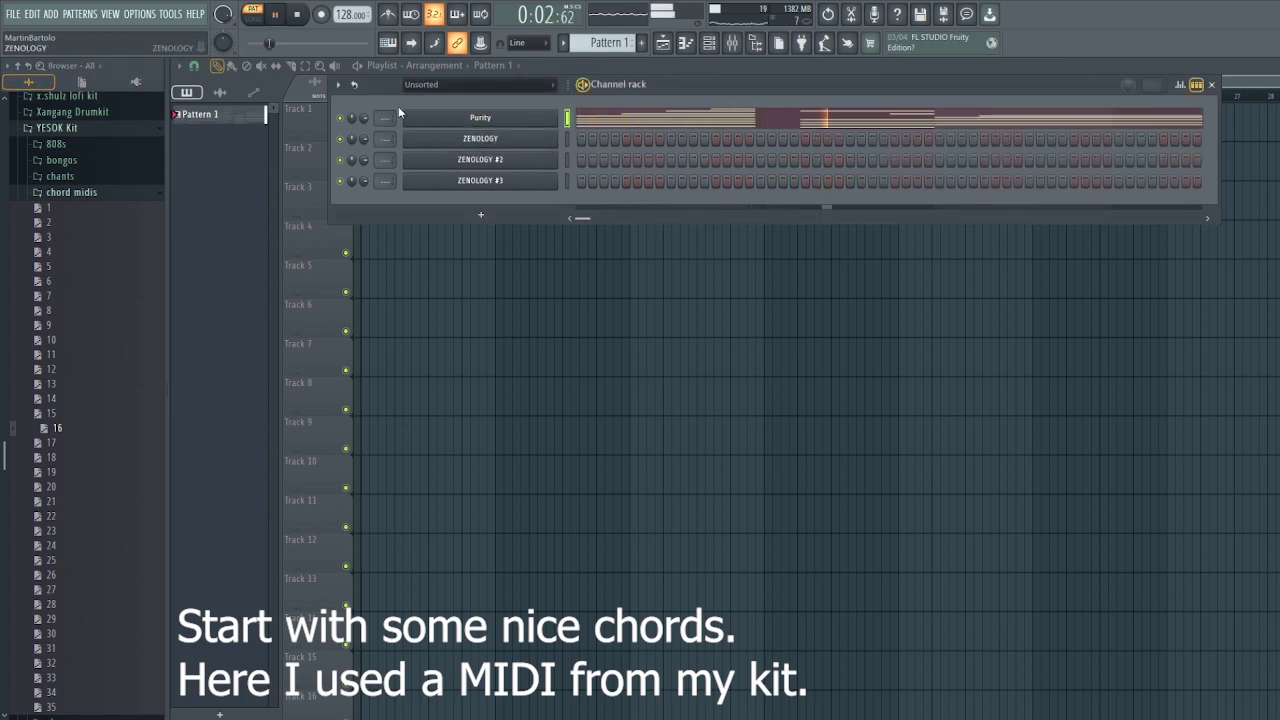
Step: Open the piano roll of the first ZENOLOGY channel in the channel rack
left_click(483, 143)
left_click(601, 240)
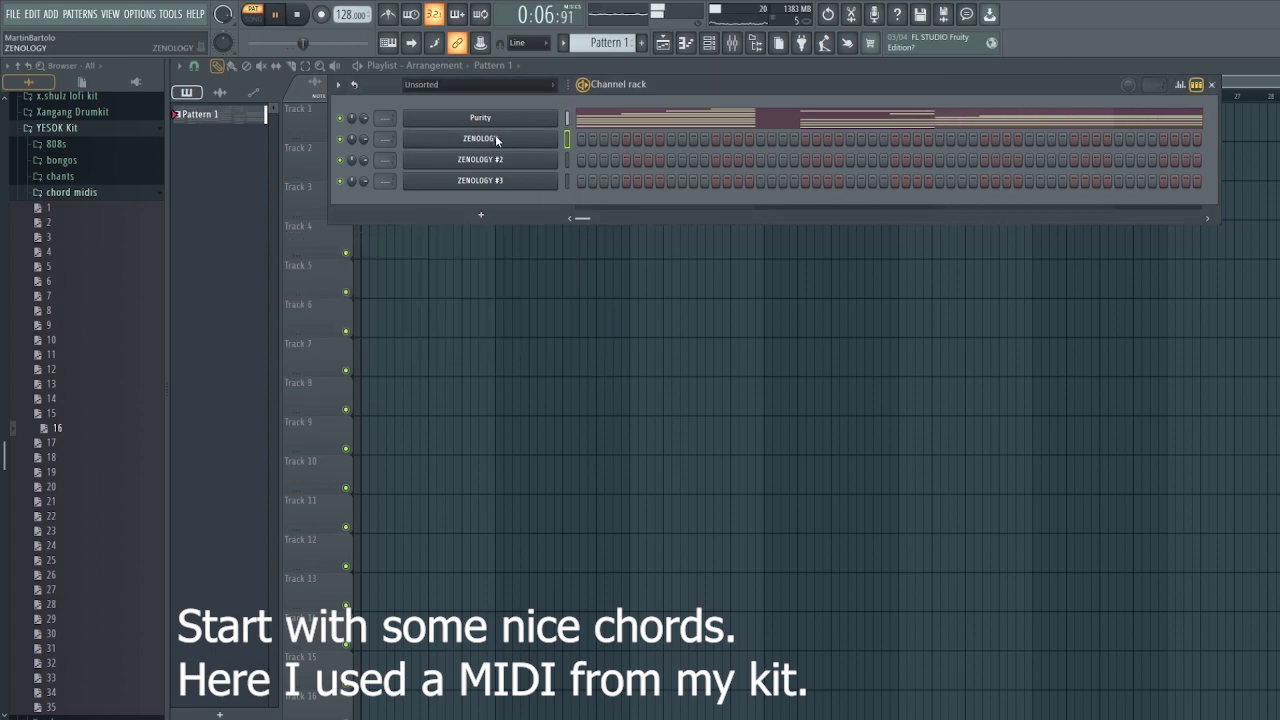
right_click(540, 139)
left_click(592, 138)
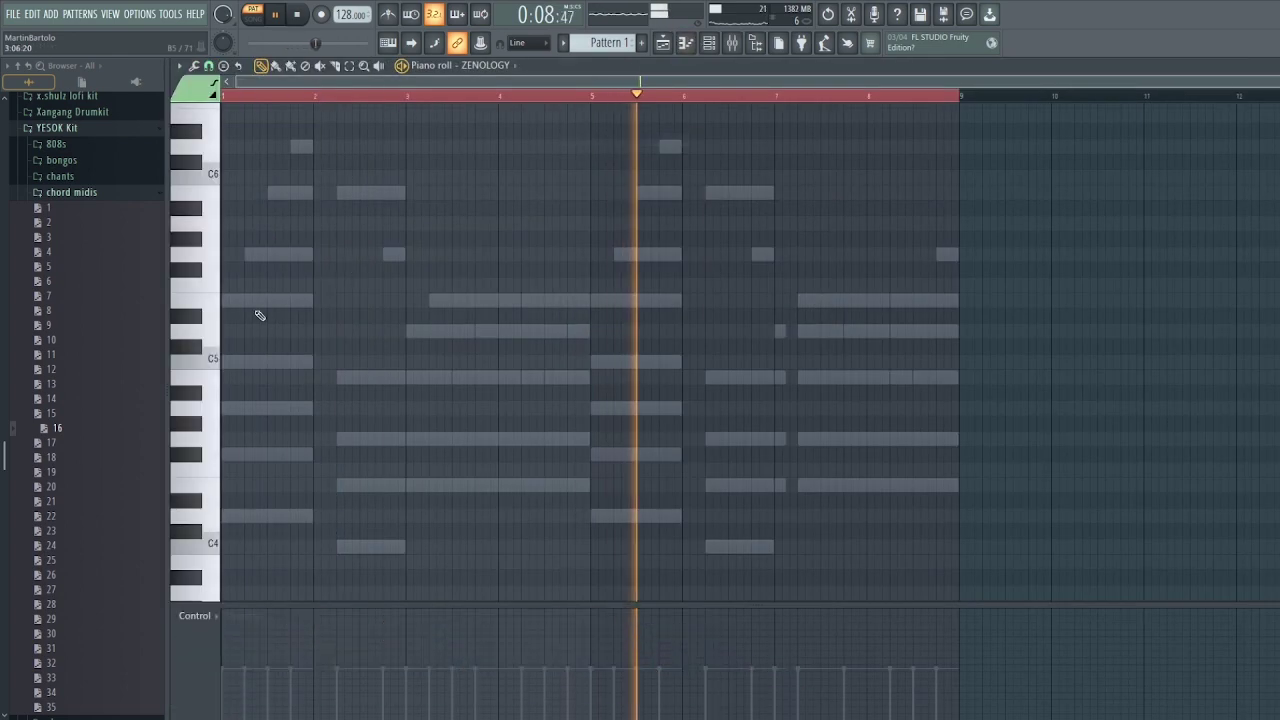
Step: Place an E5 note at the start of bar 1, shorten it to one bar, and play it with the chords
key("space")
left_click(245, 300)
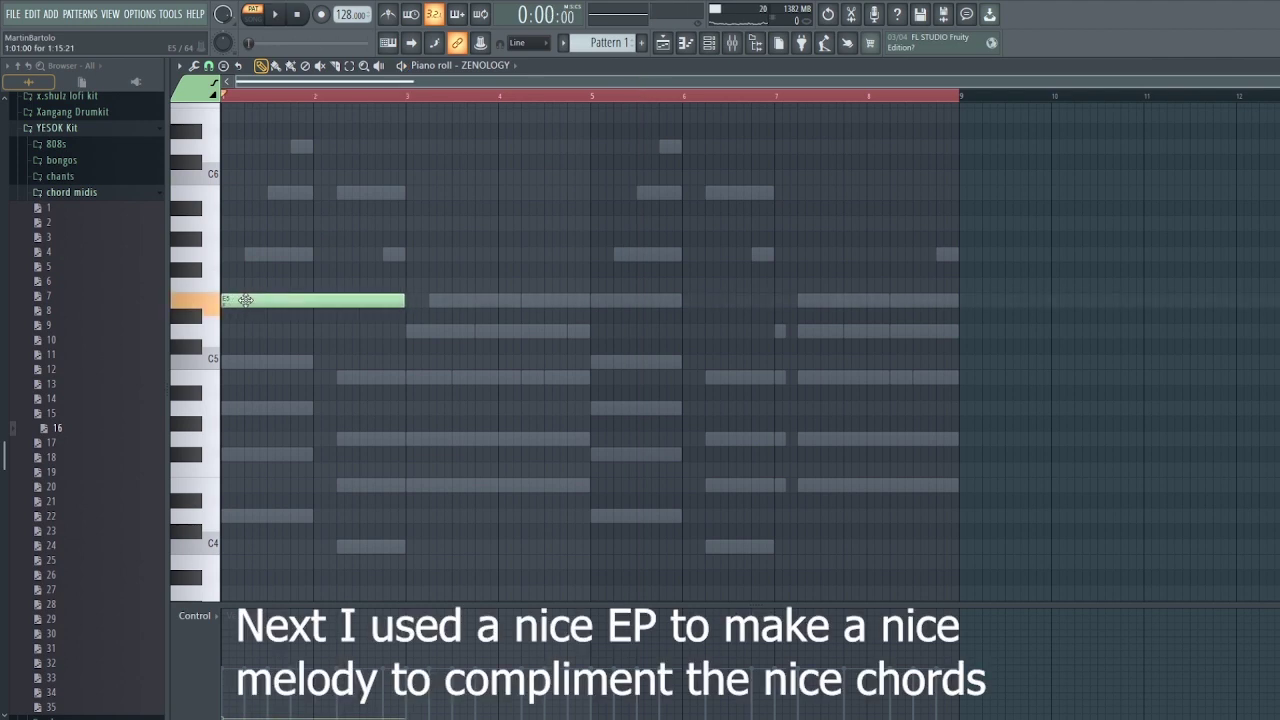
left_click(263, 300)
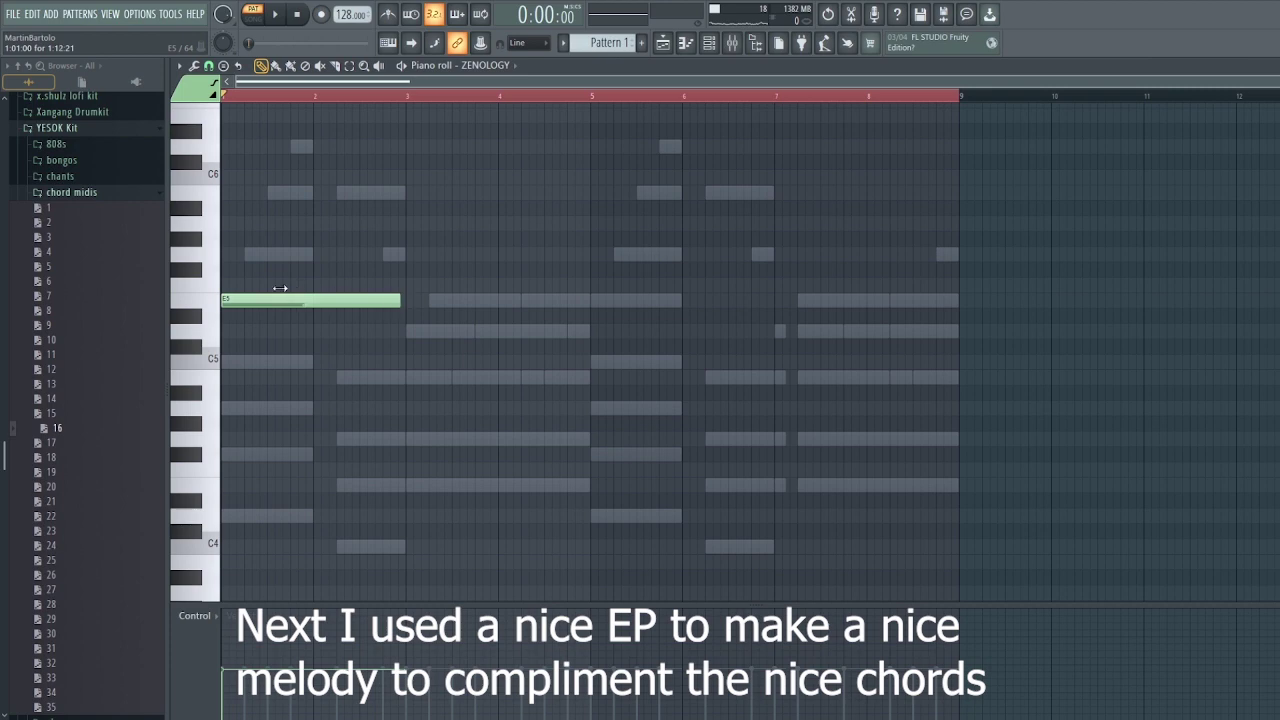
left_click_drag(280, 288, 311, 284)
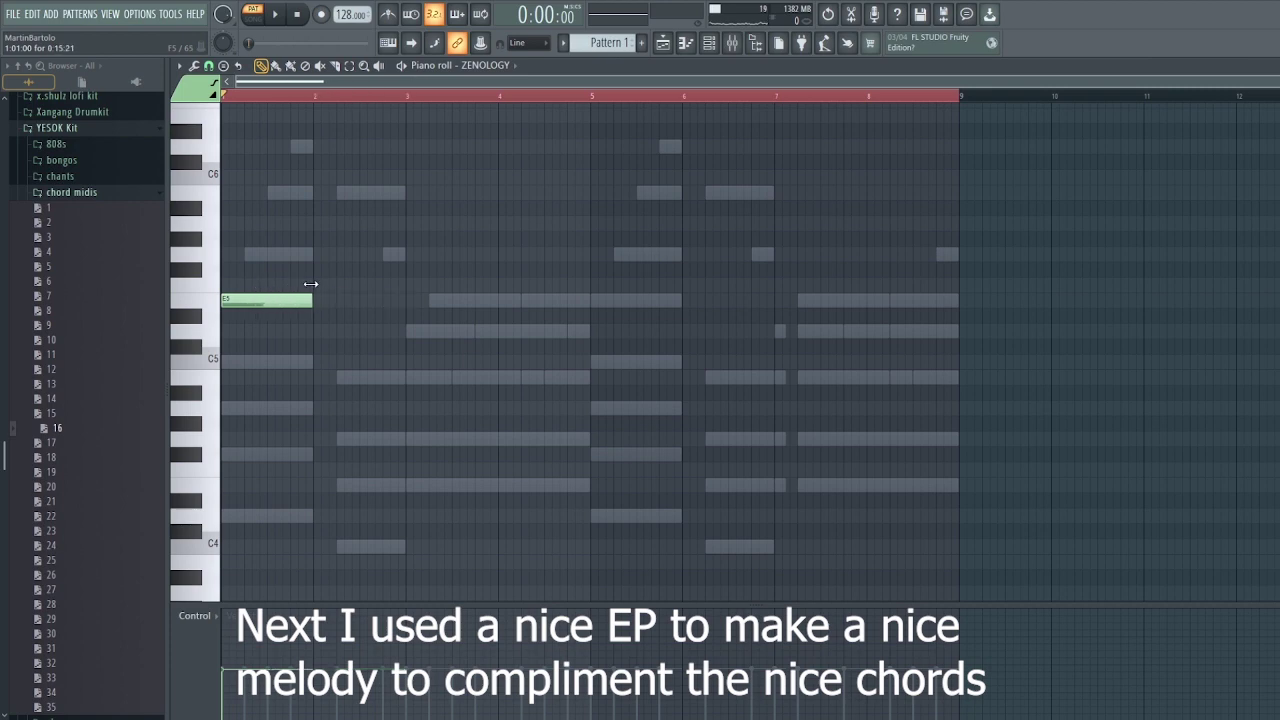
key("space")
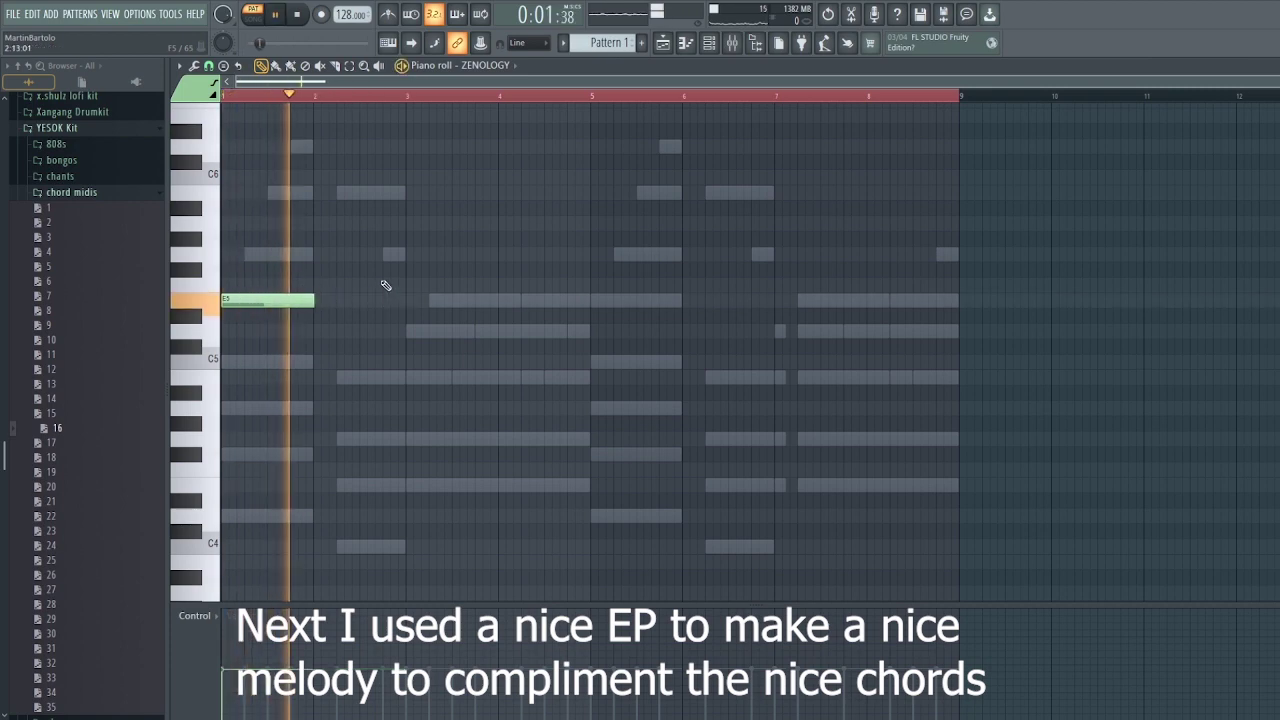
Step: Add a one-beat F#5 note on beat 3 of bar 2 and a one-bar G5 note at bar 3
key("space")
double_click(362, 254)
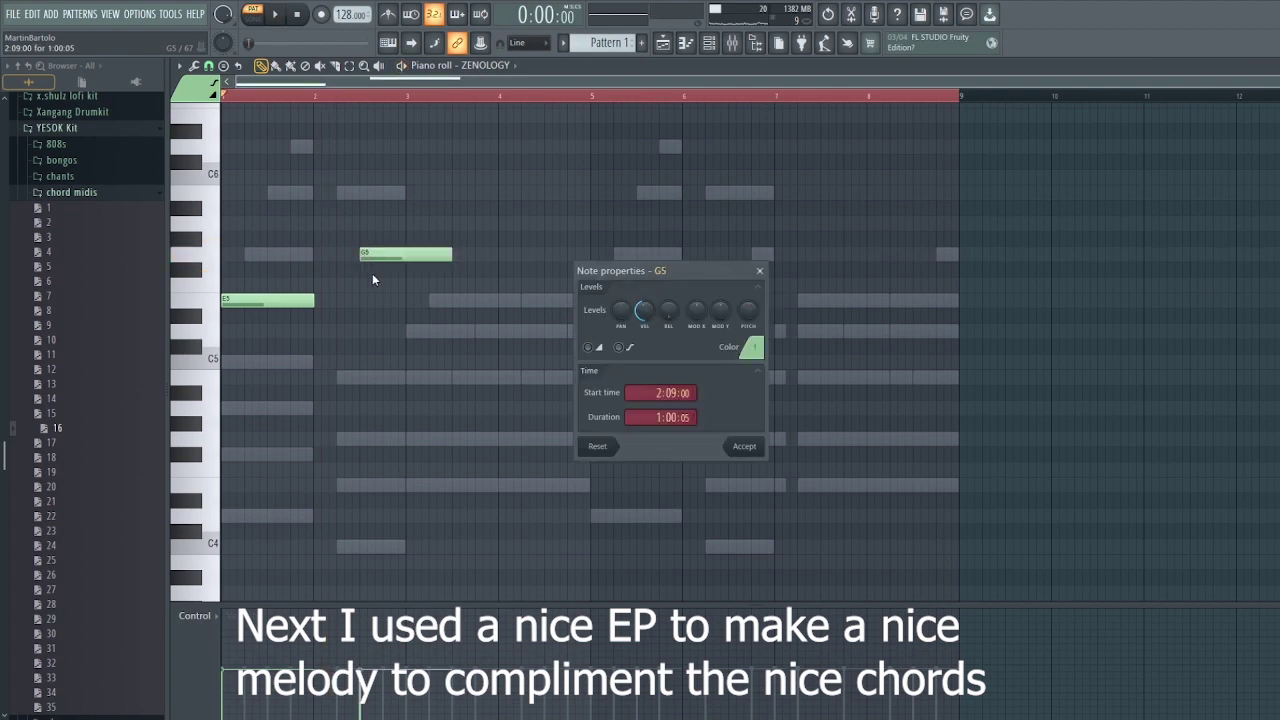
left_click(371, 278)
left_click(367, 287)
left_click_drag(371, 284, 389, 261)
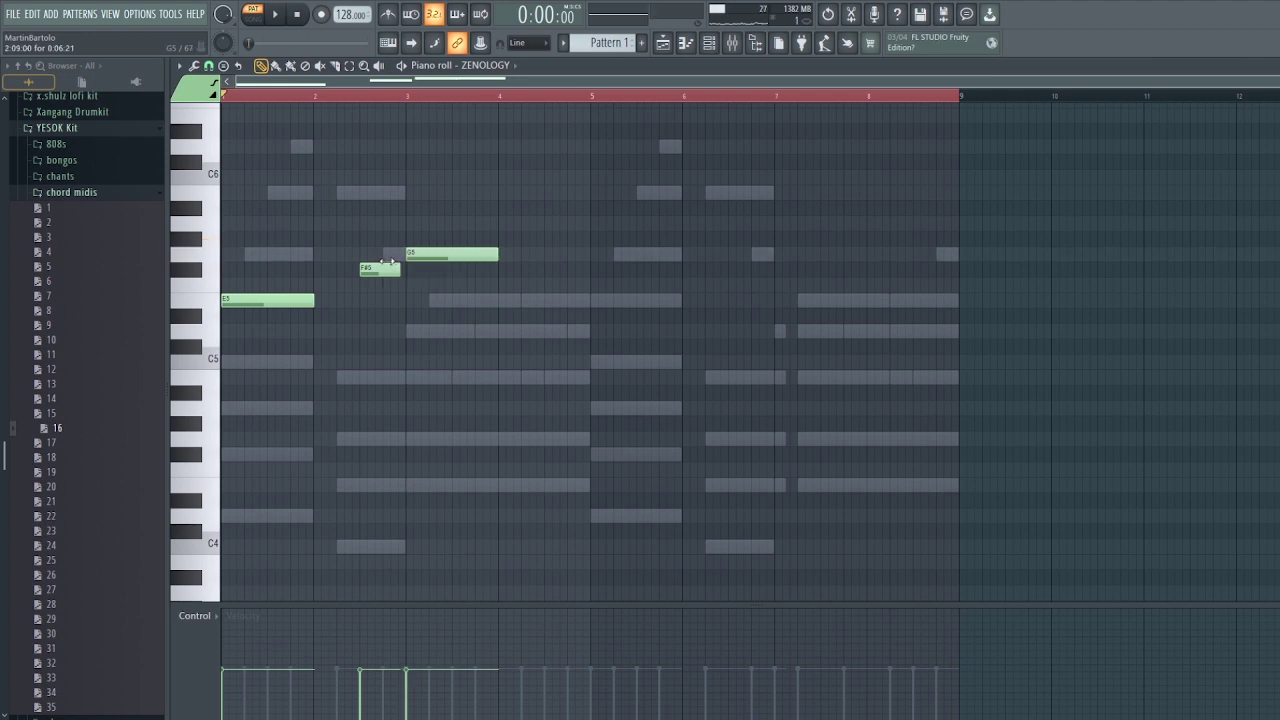
key("space")
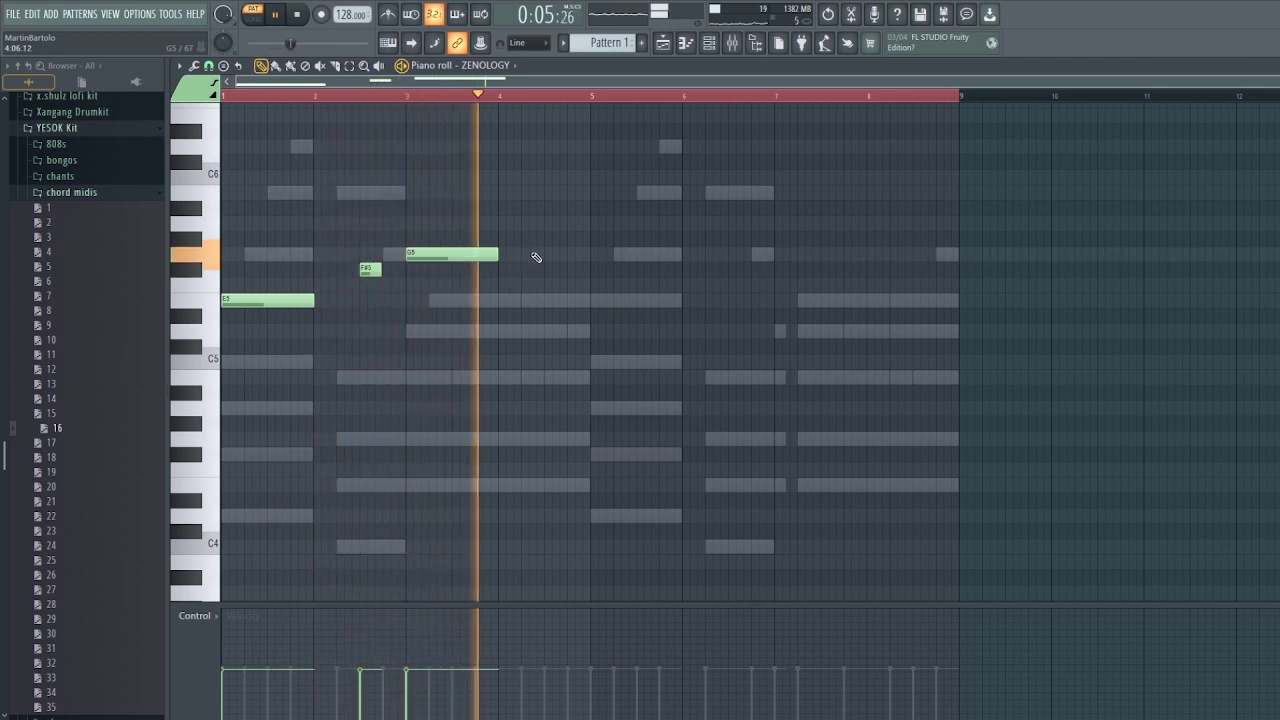
Step: Add one-beat B5 and D5 notes on beats 3 and 4 of bar 4
left_click(550, 192)
key("space")
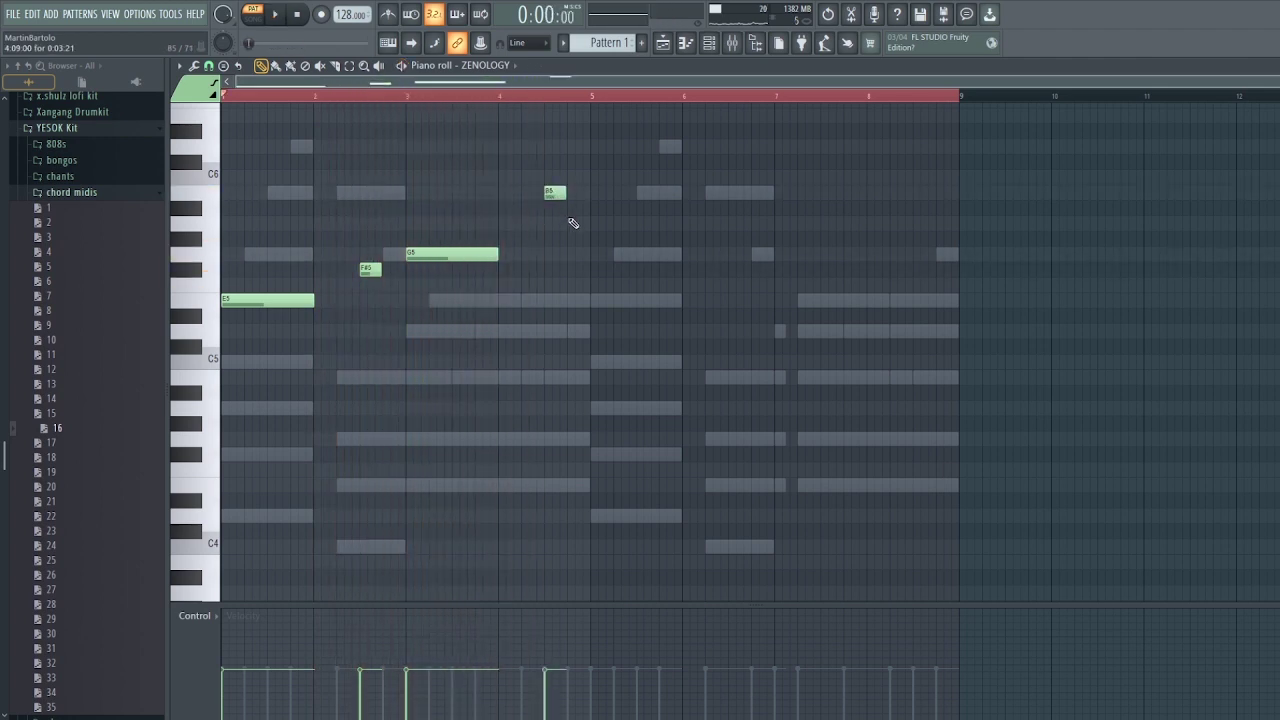
left_click(571, 332)
Step: Duplicate the four-bar melody, place the copy so it starts at bar 5, and play the pattern from the beginning
left_click_drag(588, 340, 240, 155)
key("ctrl+b")
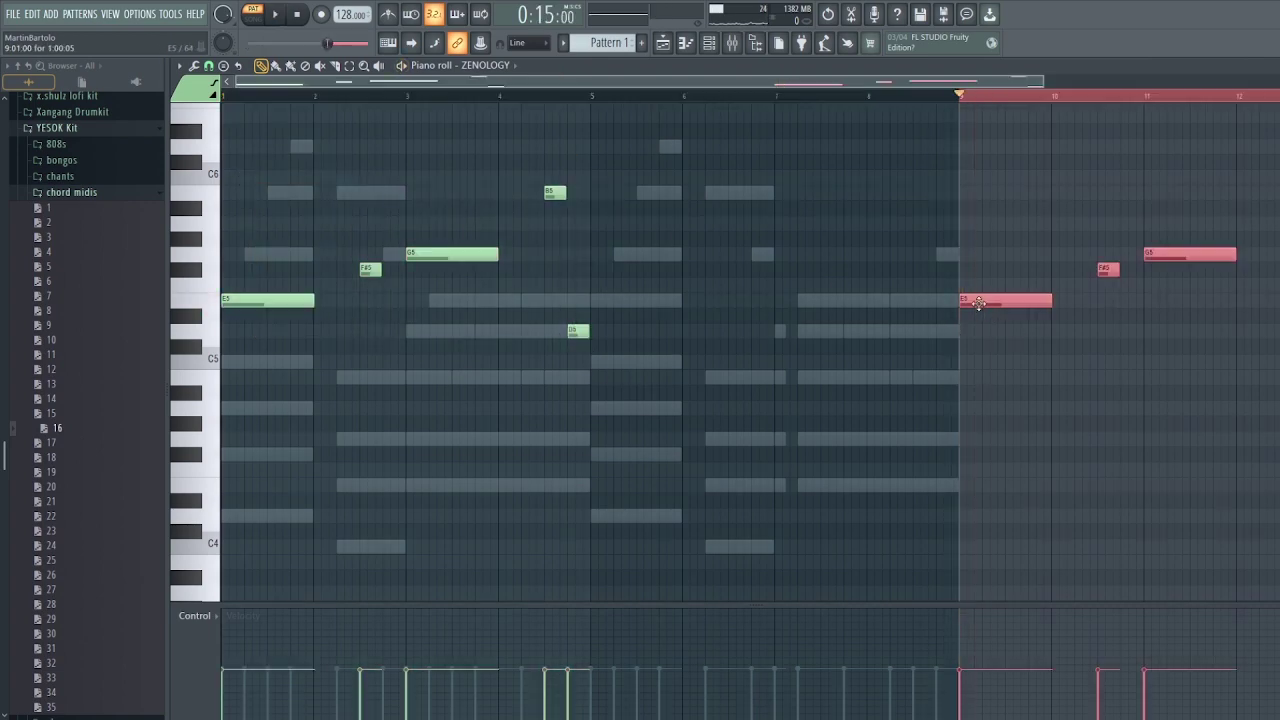
left_click_drag(972, 300, 610, 303)
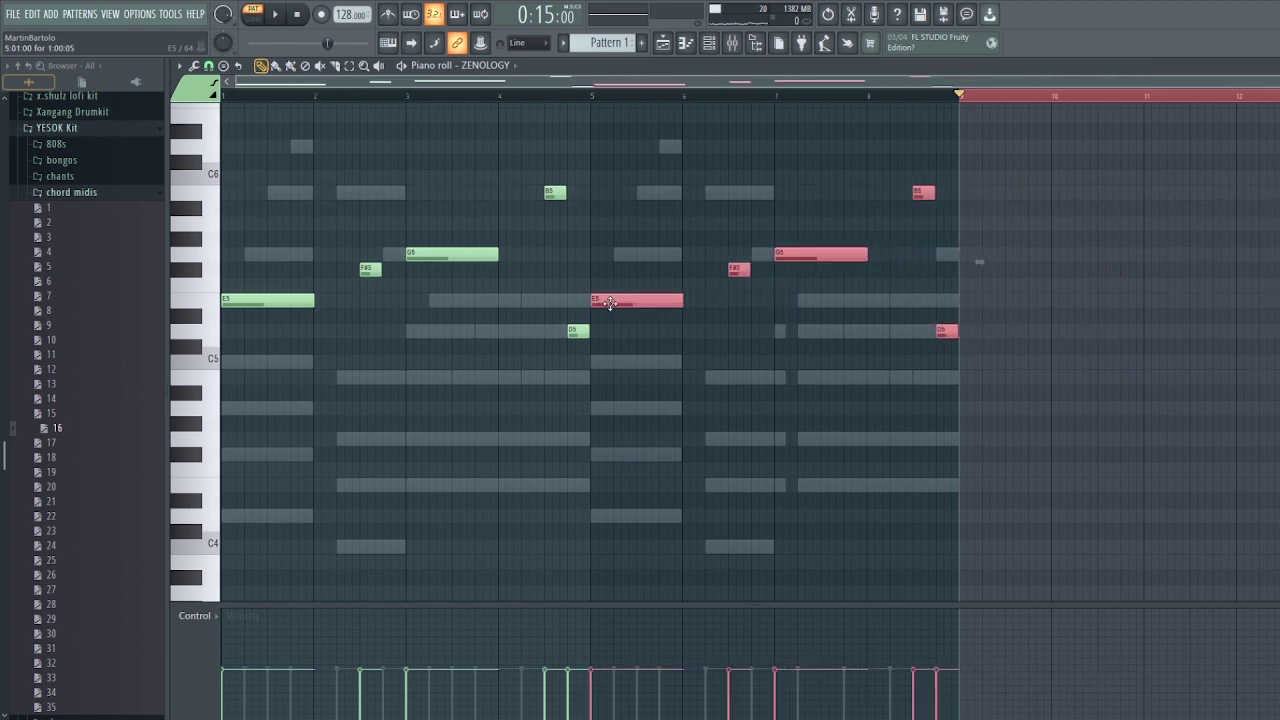
key("space")
key("space")
left_click_drag(268, 97, 217, 95)
key("space")
Step: Load the Snowflakes preset from the Bell category into the ZENOLOGY #2 channel
left_click(709, 42)
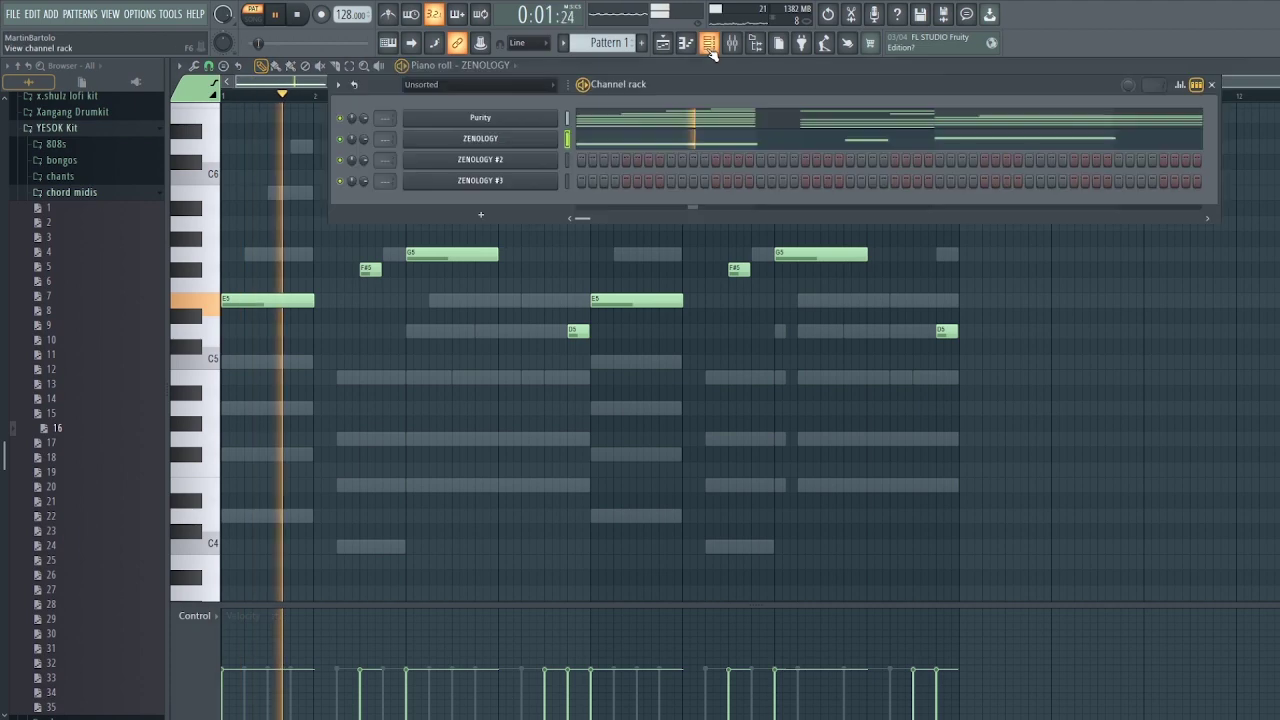
left_click(507, 165)
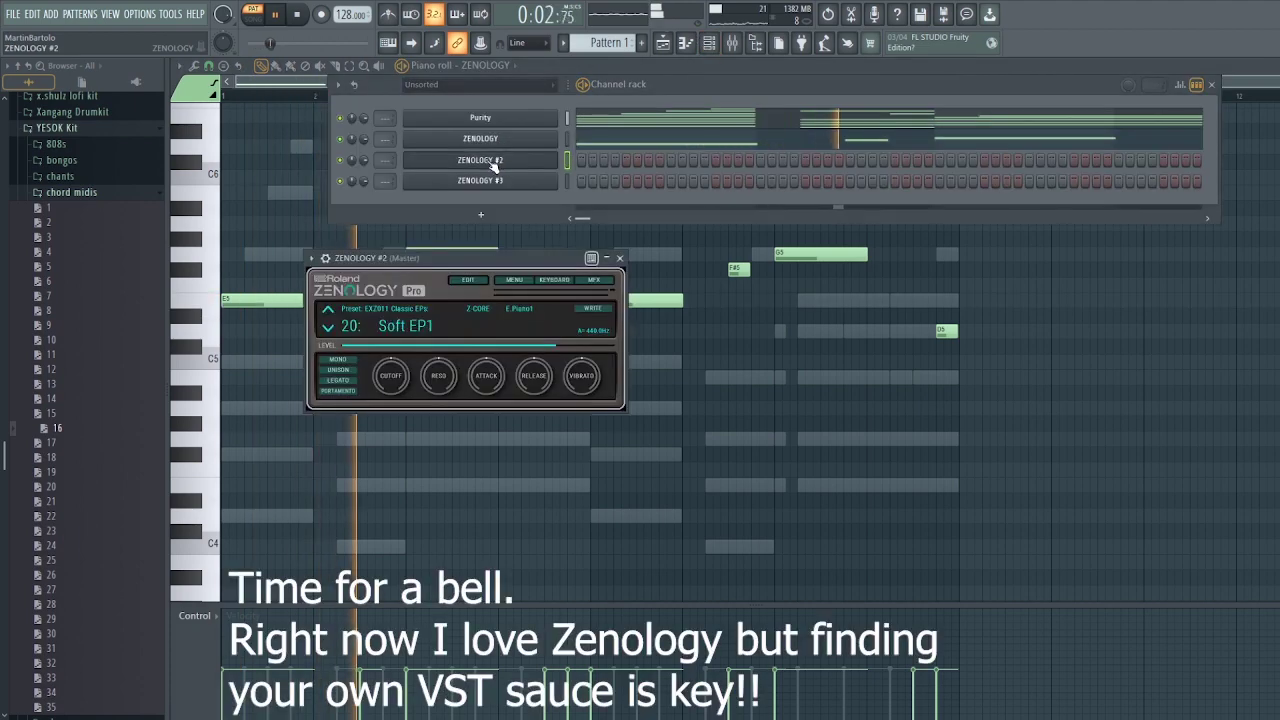
left_click(428, 323)
left_click(237, 176)
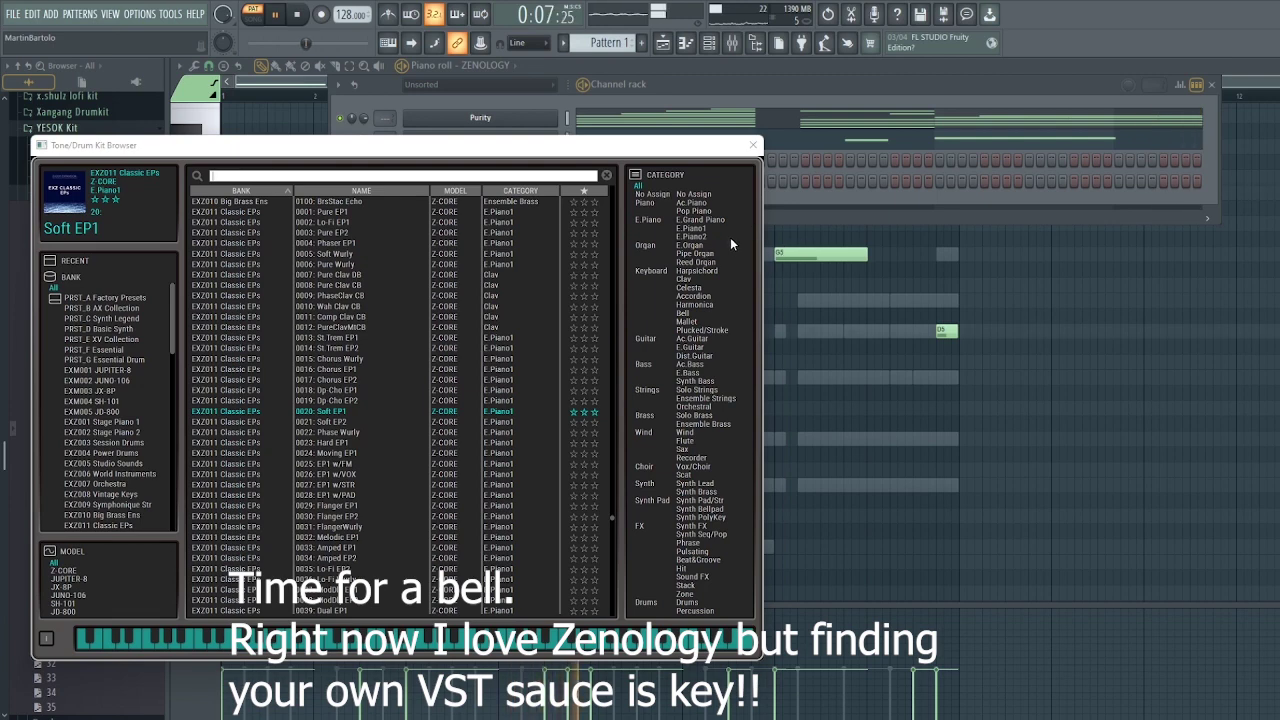
left_click(685, 316)
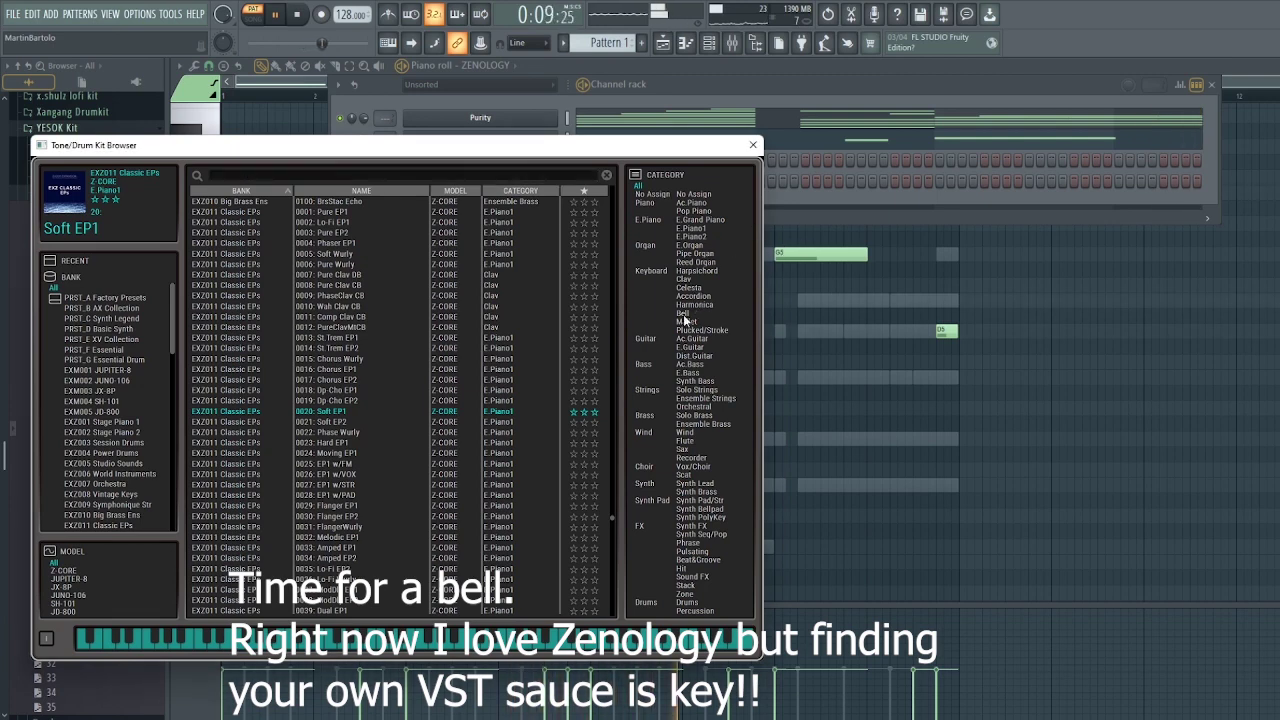
left_click(687, 316)
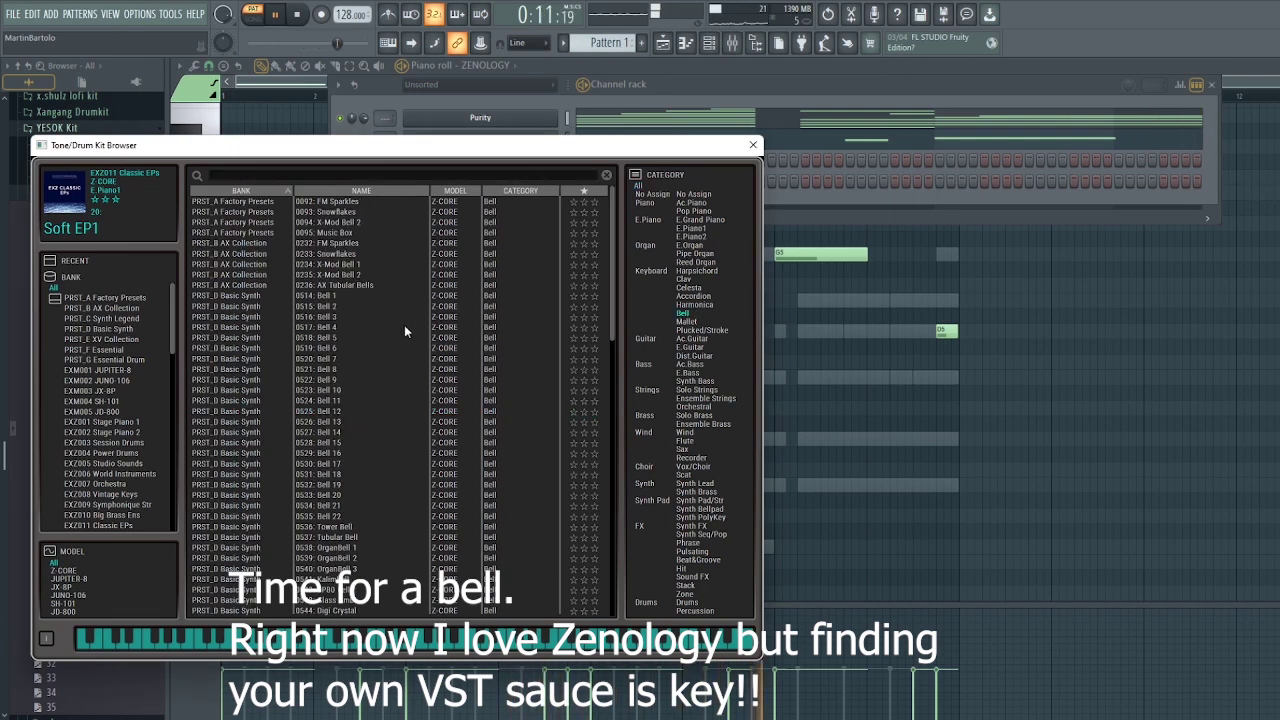
left_click(337, 254)
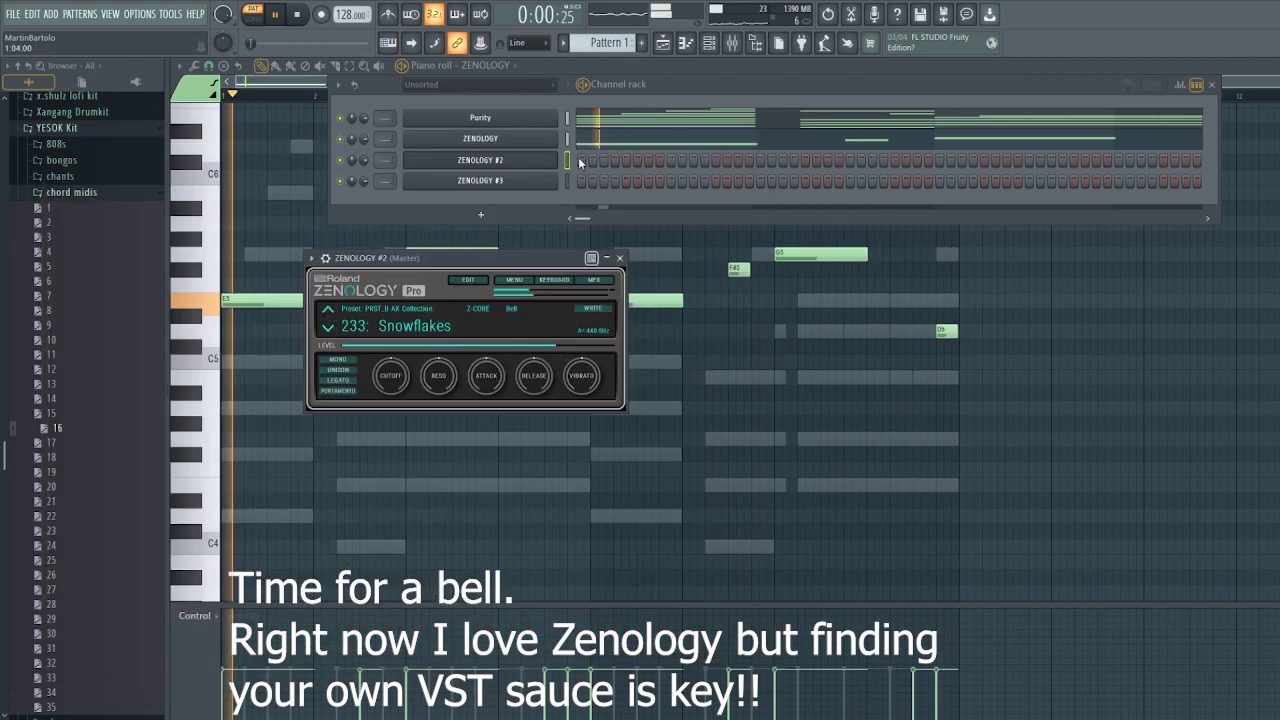
Step: In the ZENOLOGY #2 piano roll, add a one-beat A4 note at the end of bar 3 and a B4 note starting bar 4
right_click(579, 163)
left_click(586, 165)
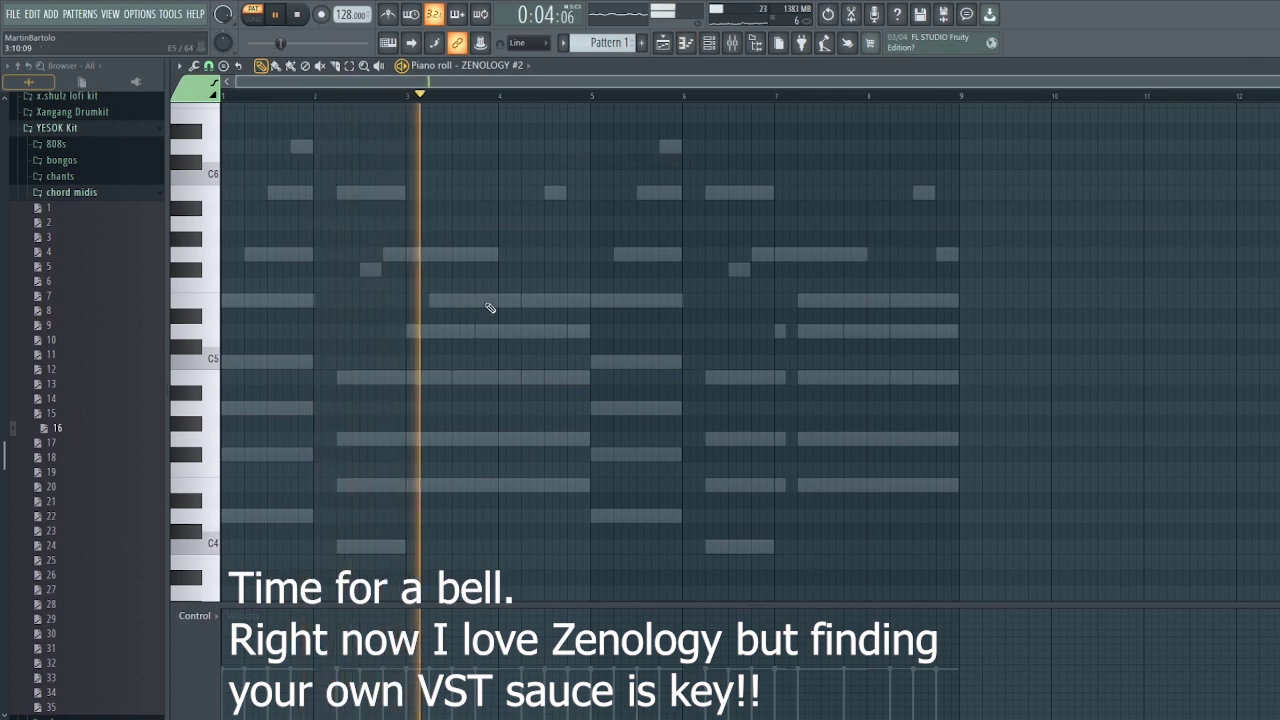
key("space")
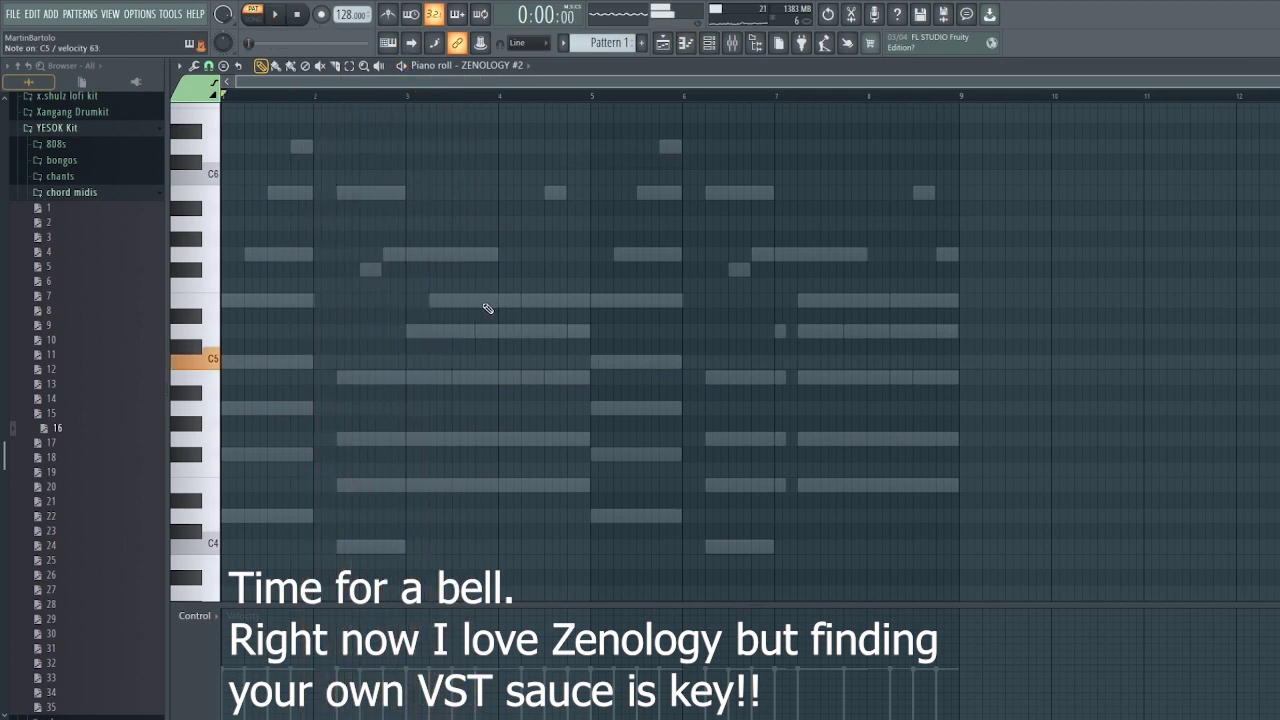
left_click(479, 409)
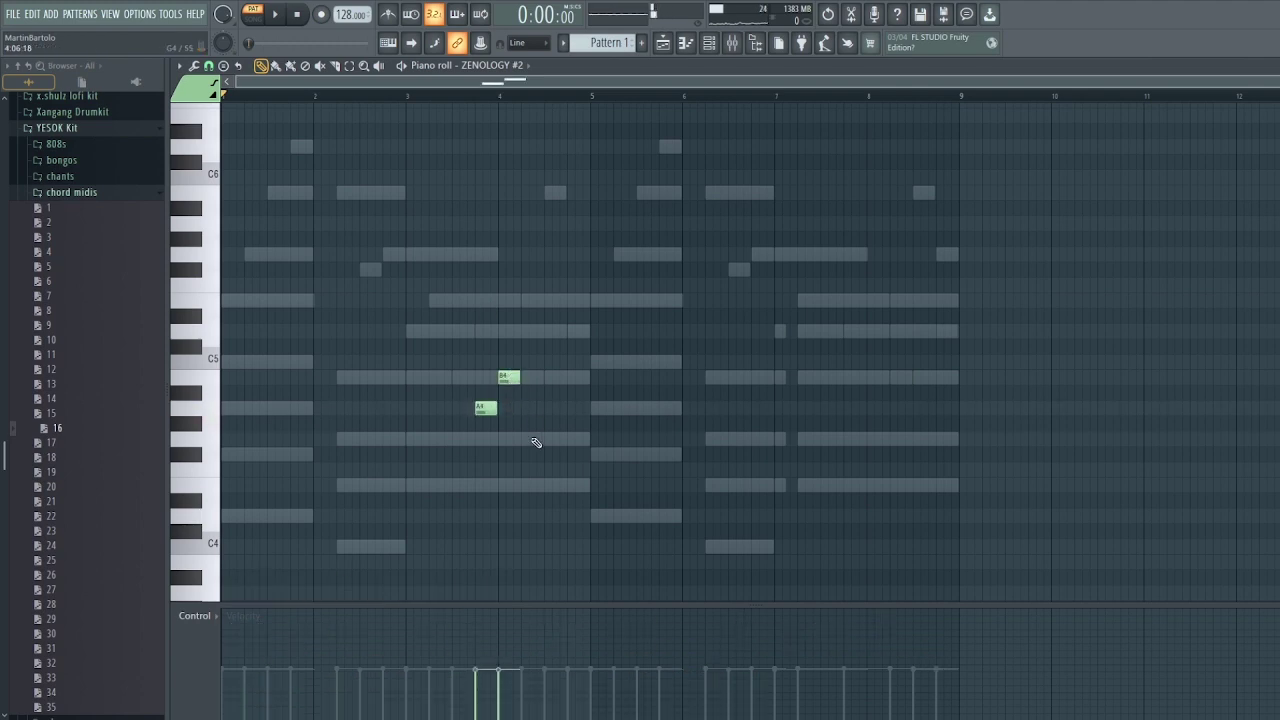
key("space")
Step: Copy the A4 and B4 note pair and place the copy four bars further along, across bars 7 and 8
left_click_drag(482, 441, 523, 364)
key("ctrl+c")
key("ctrl+v")
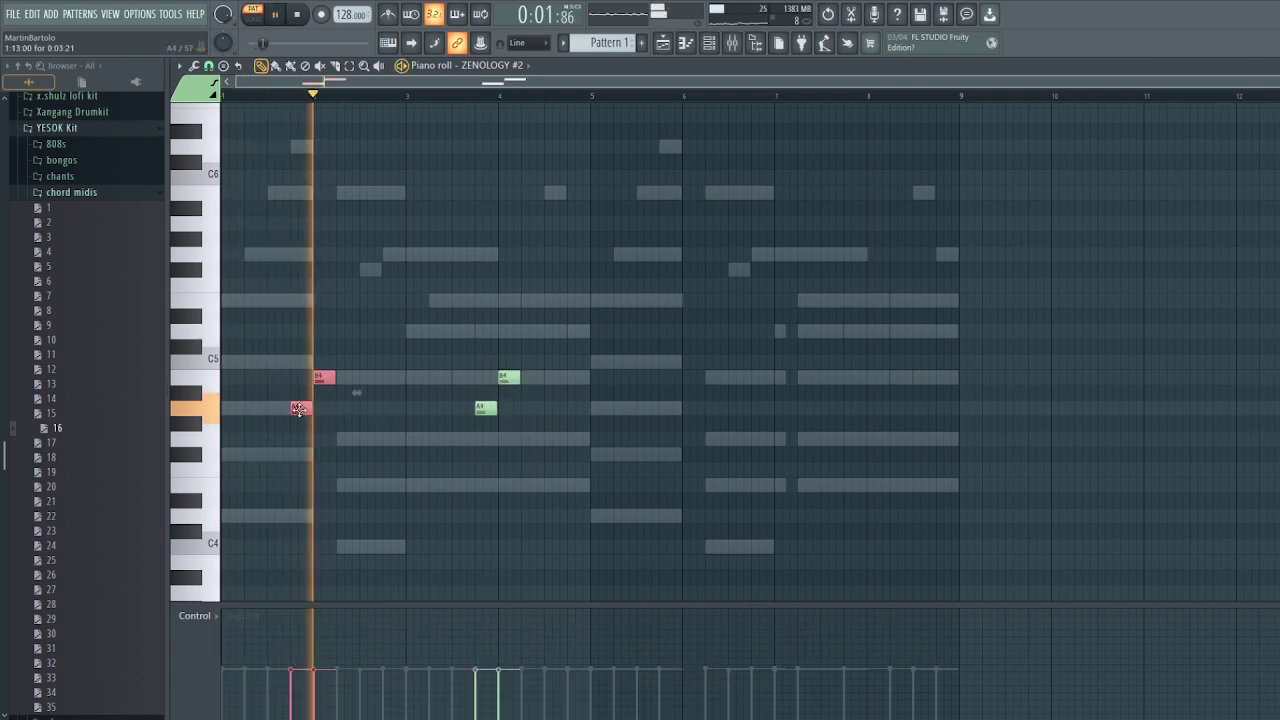
left_click_drag(299, 410, 854, 411)
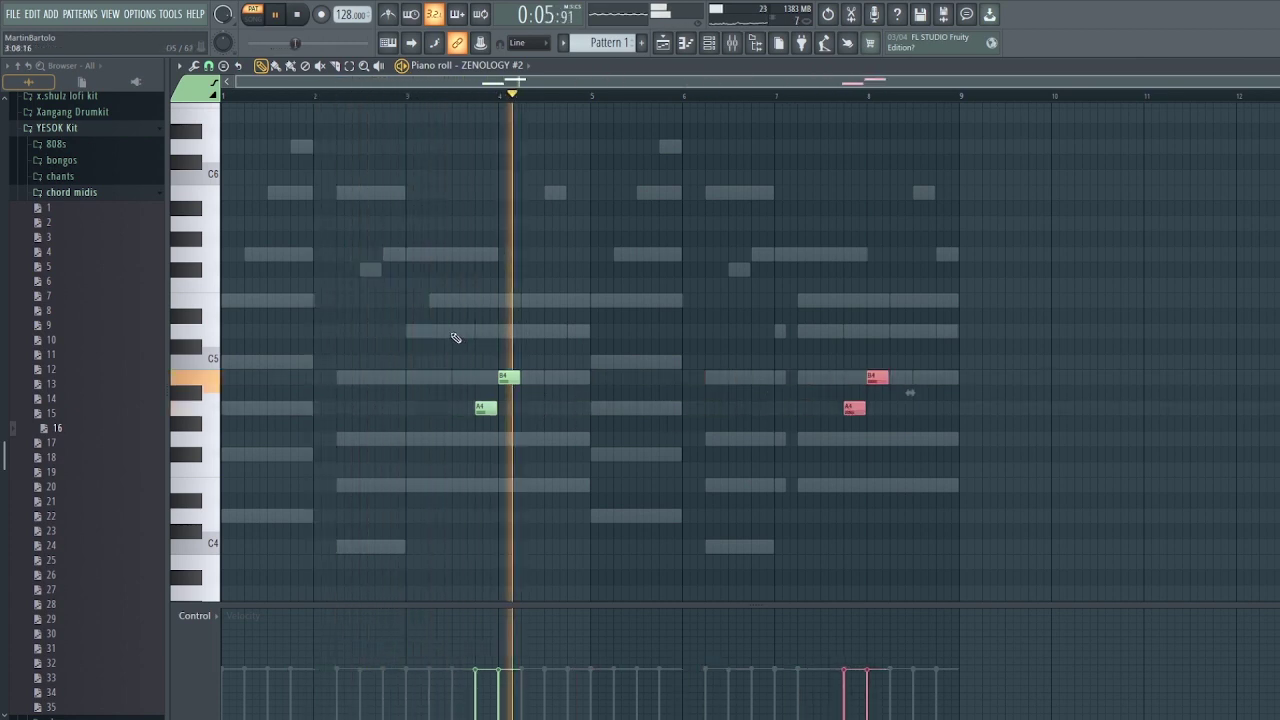
Step: Shift the B4 notes to beat 3 of bars 4 and 8, checking the timing by playback
left_click(455, 338)
key("space")
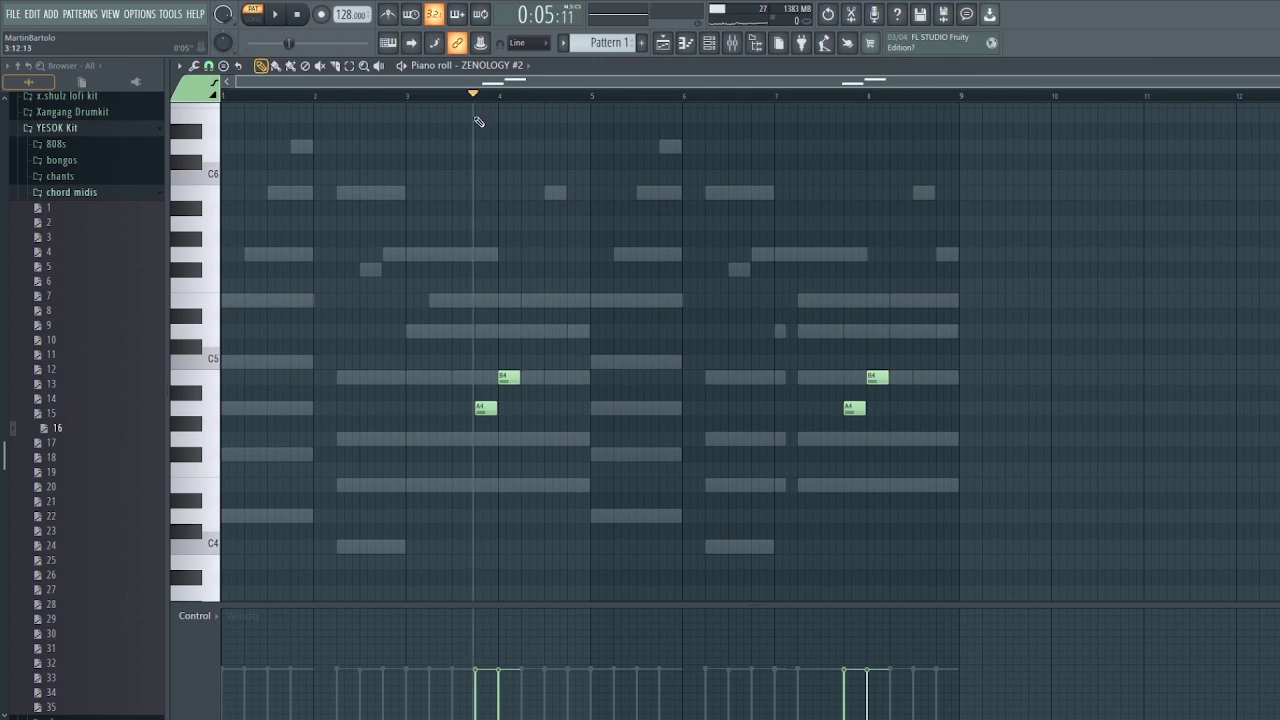
key("space")
left_click(535, 391)
key("space")
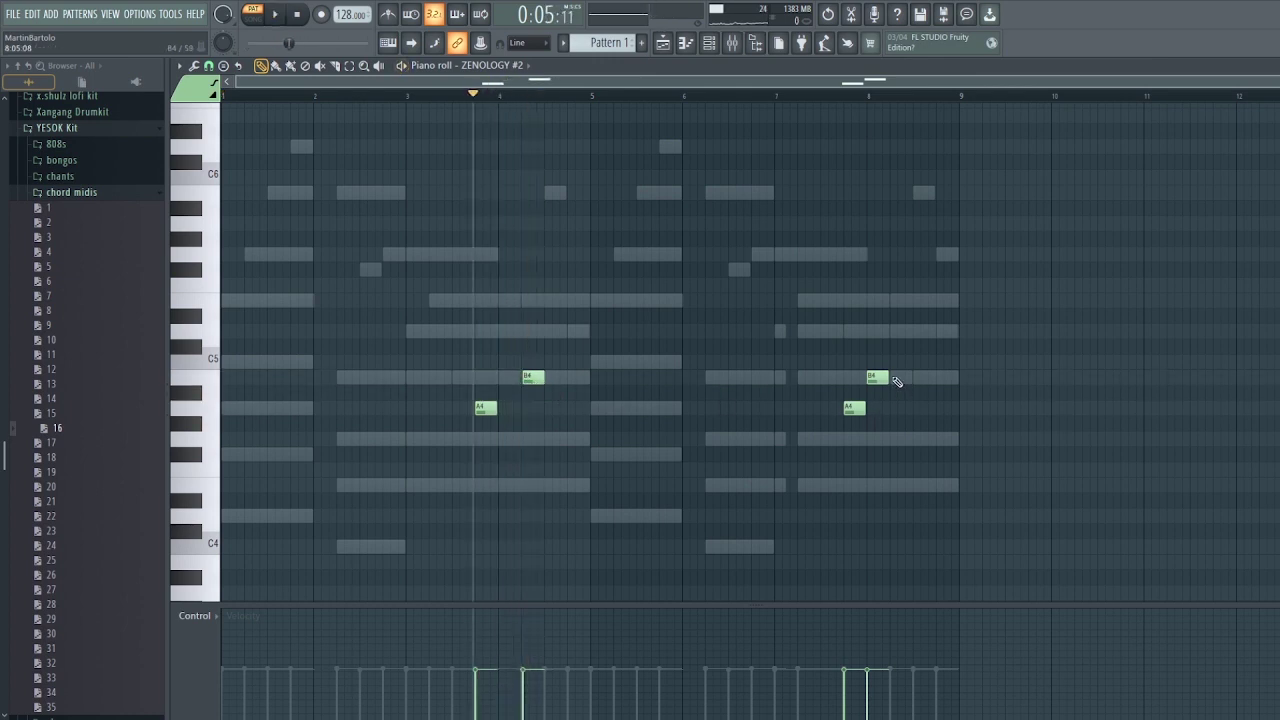
right_click(876, 380)
key("space")
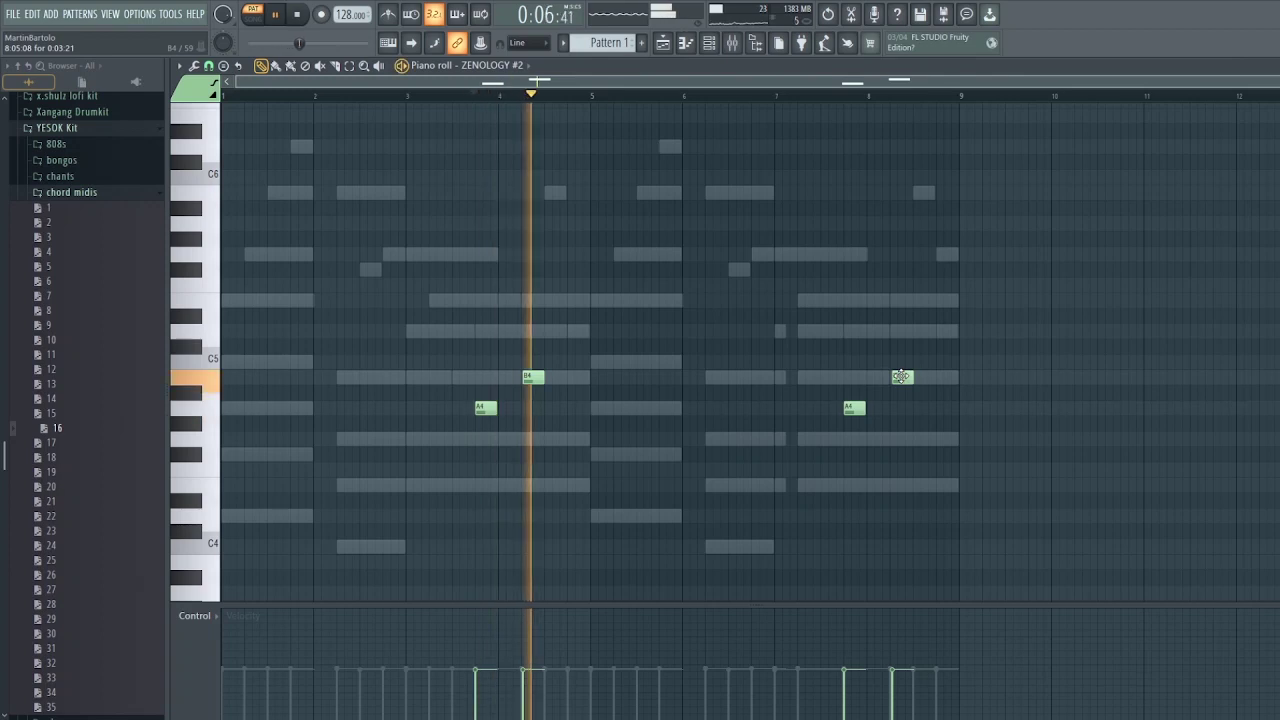
key("space")
left_click_drag(535, 377, 549, 378)
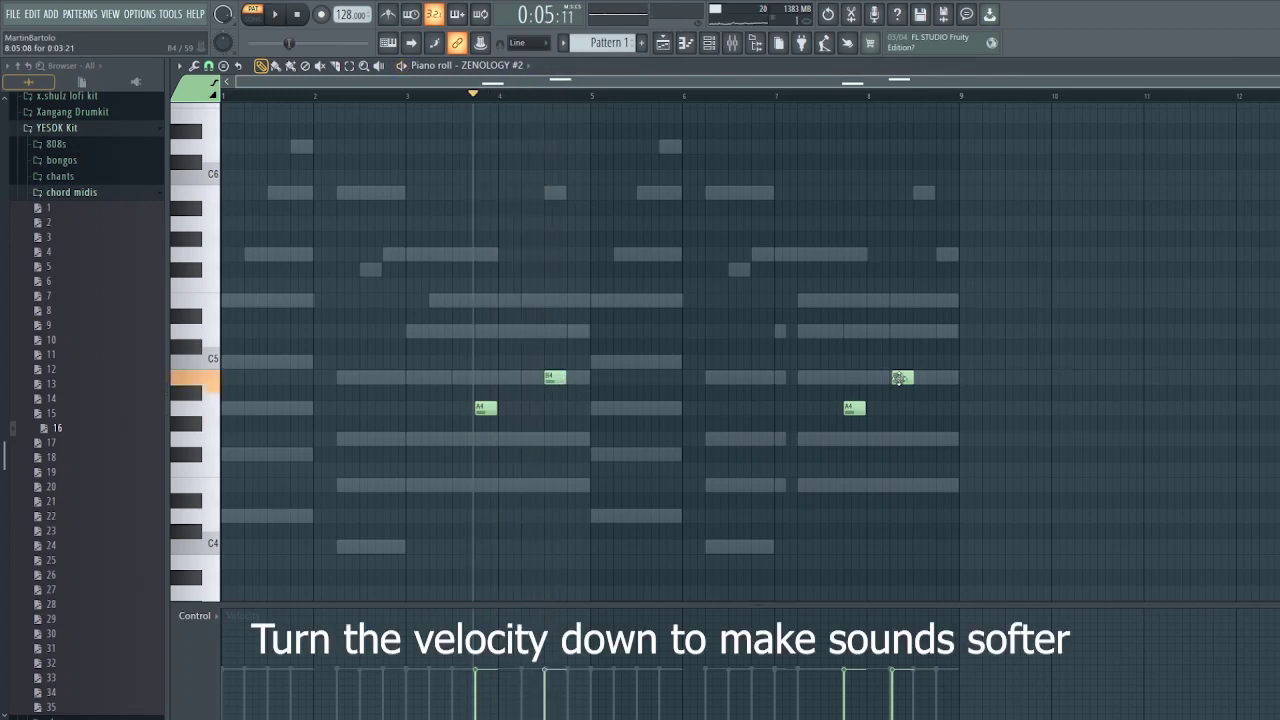
Step: Select all four bell notes, lower their velocity, and play them back
left_click_drag(966, 432, 474, 306)
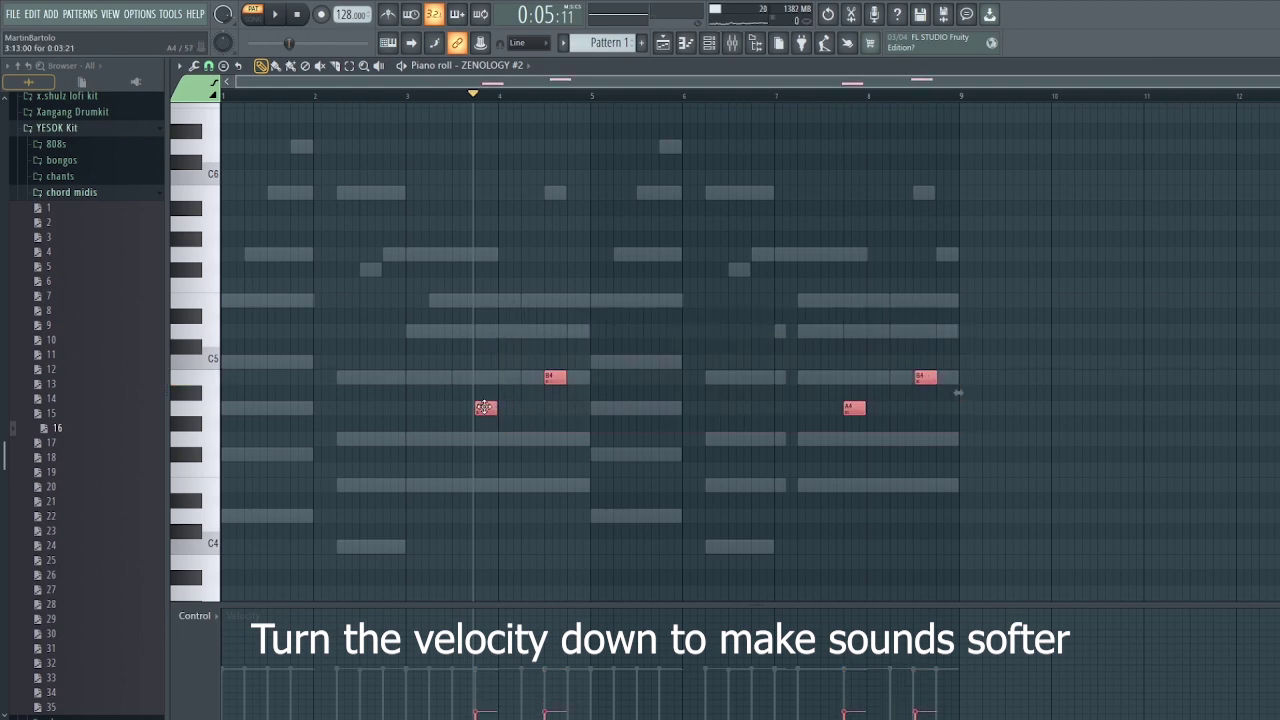
key("space")
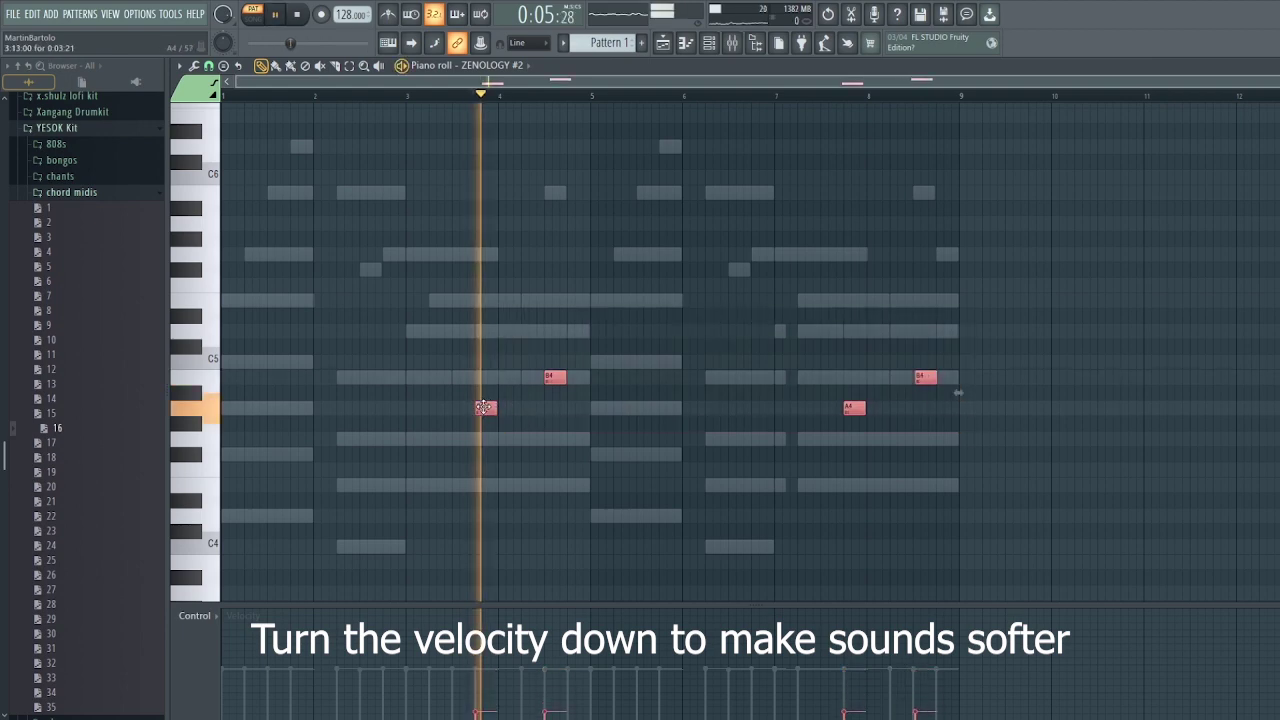
Step: Search the ZENOLOGY #3 tone browser for "hollow" and load the Hollow Pad 1 preset
left_click(709, 44)
left_click(499, 181)
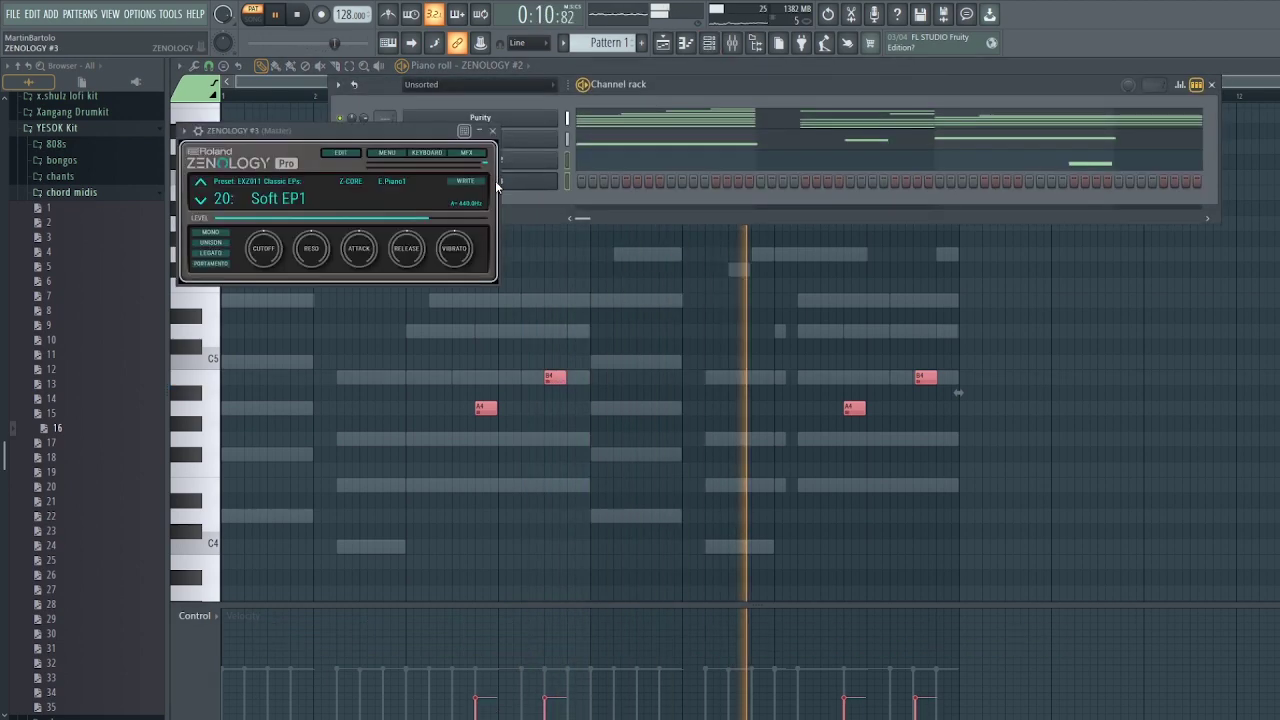
left_click(298, 205)
left_click(322, 177)
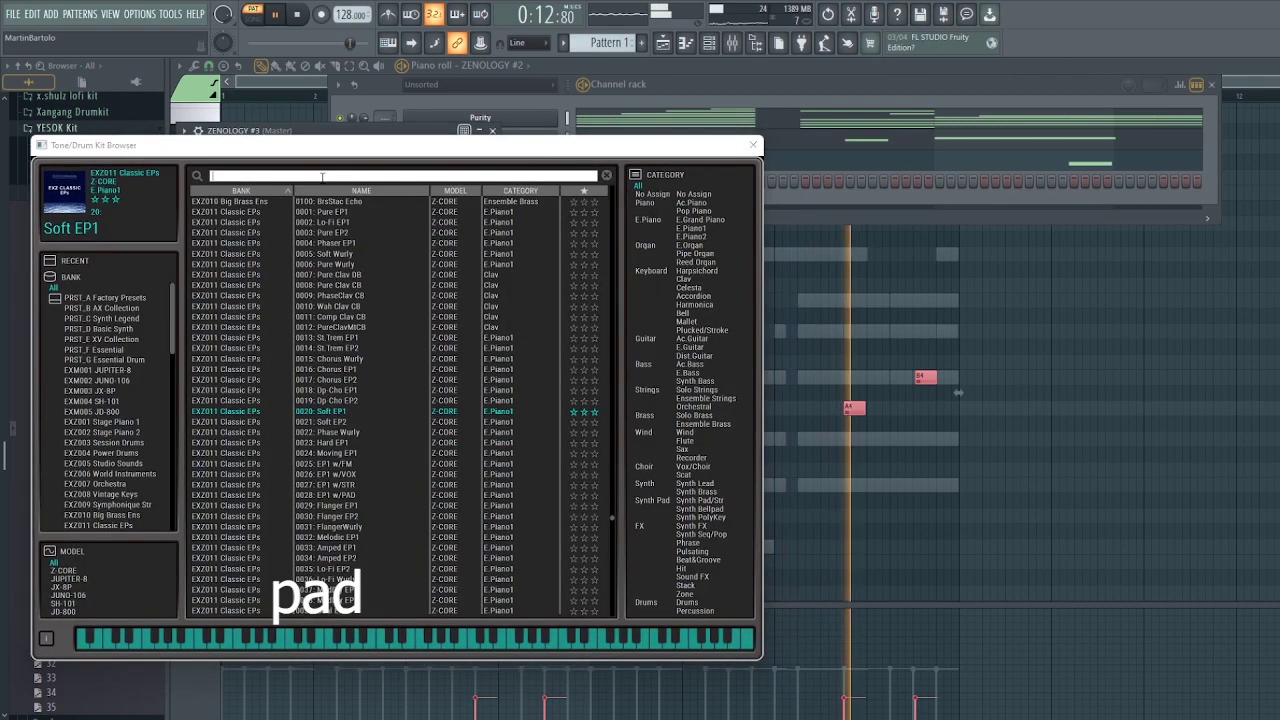
type("hollow")
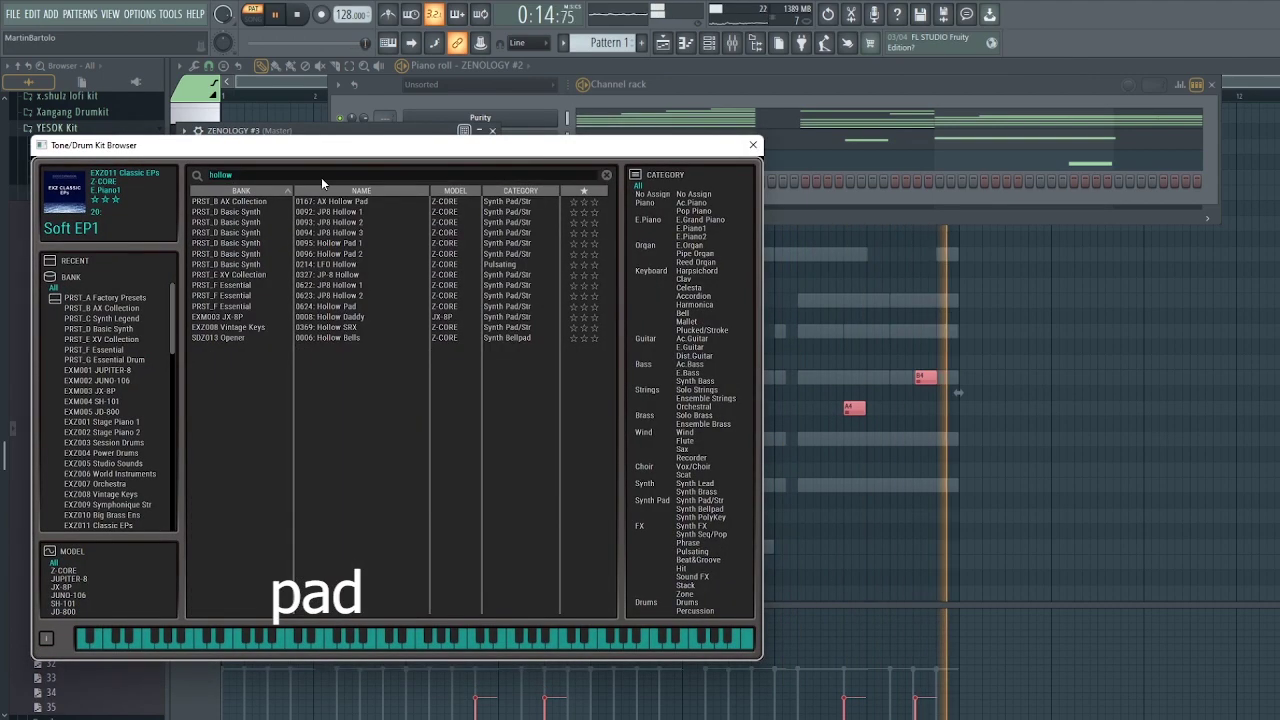
left_click(352, 243)
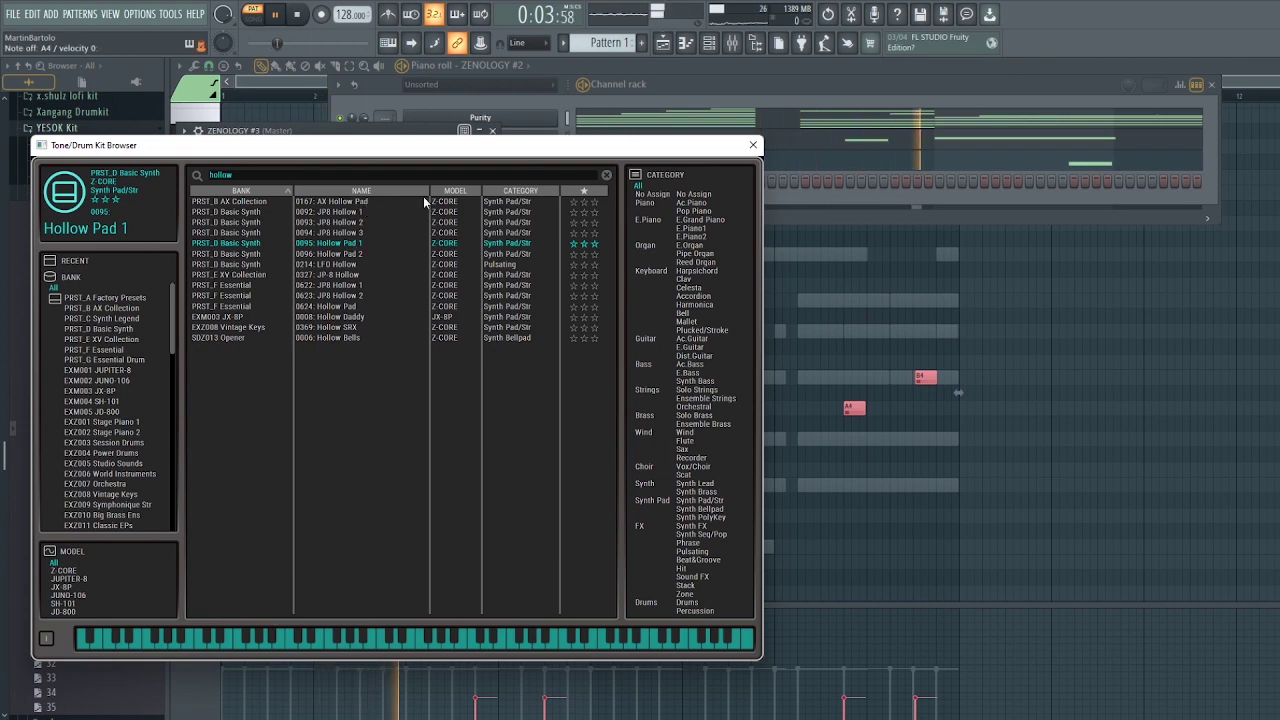
left_click(753, 145)
Step: Open the piano roll of the ZENOLOGY #3 channel
right_click(558, 181)
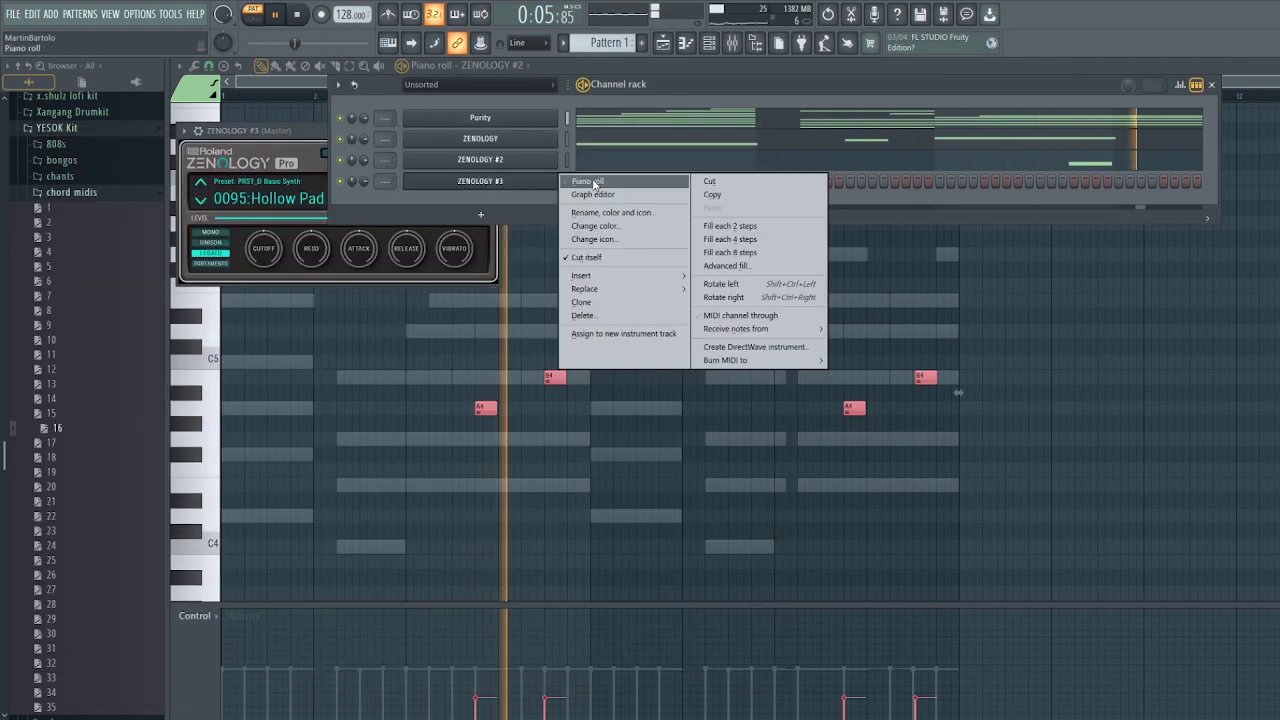
left_click(593, 184)
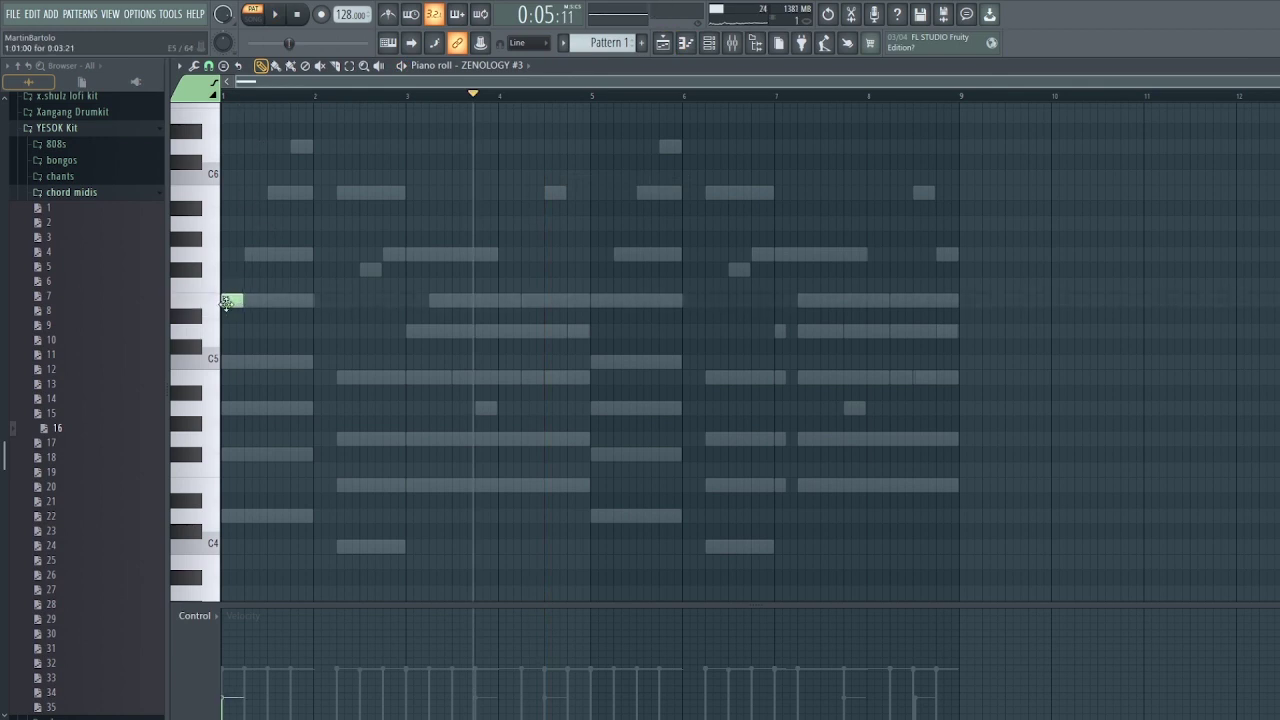
Step: Place a short E5 pad note on beat 4 of bar 1, checking its timing by playback
left_click_drag(232, 300, 441, 289)
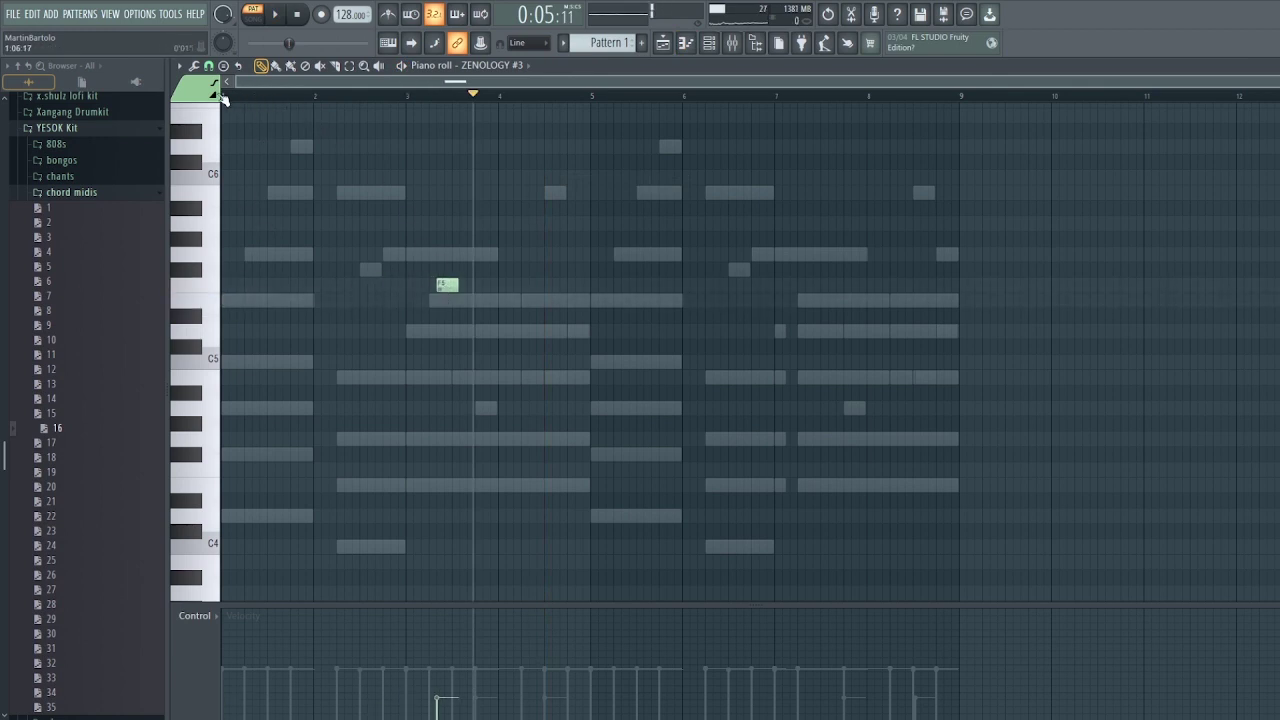
key("space")
left_click(316, 303)
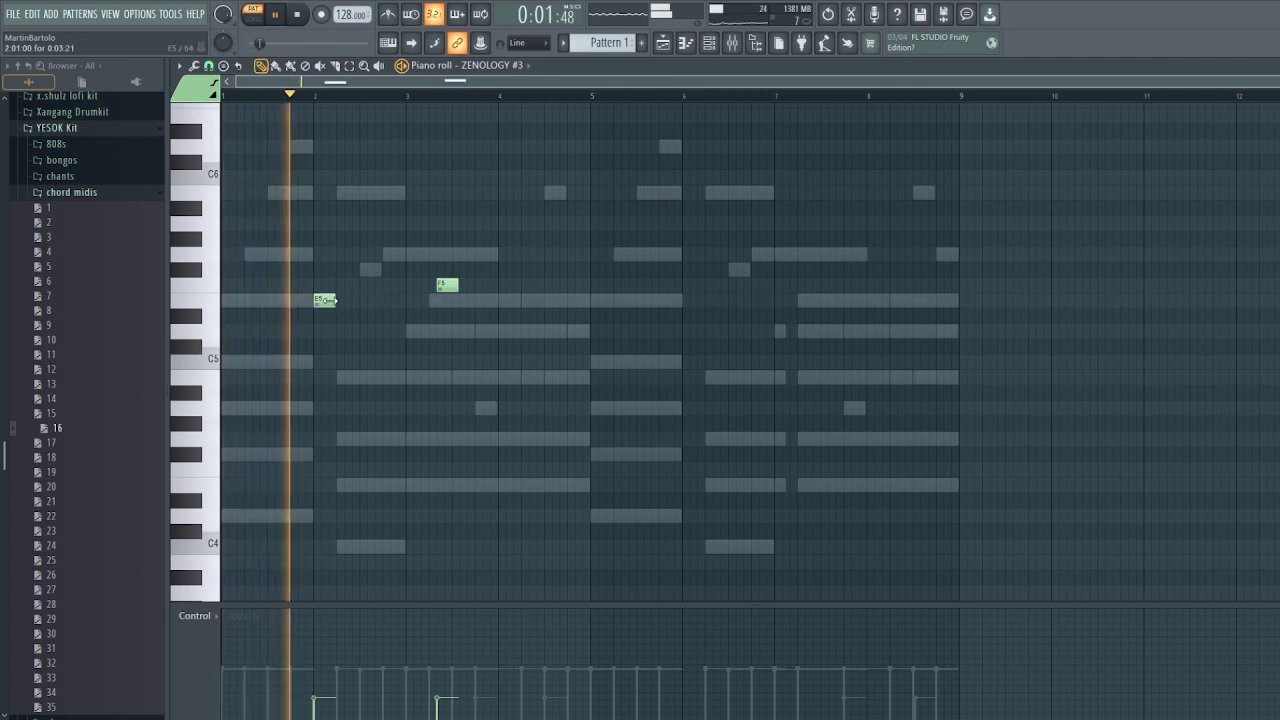
key("space")
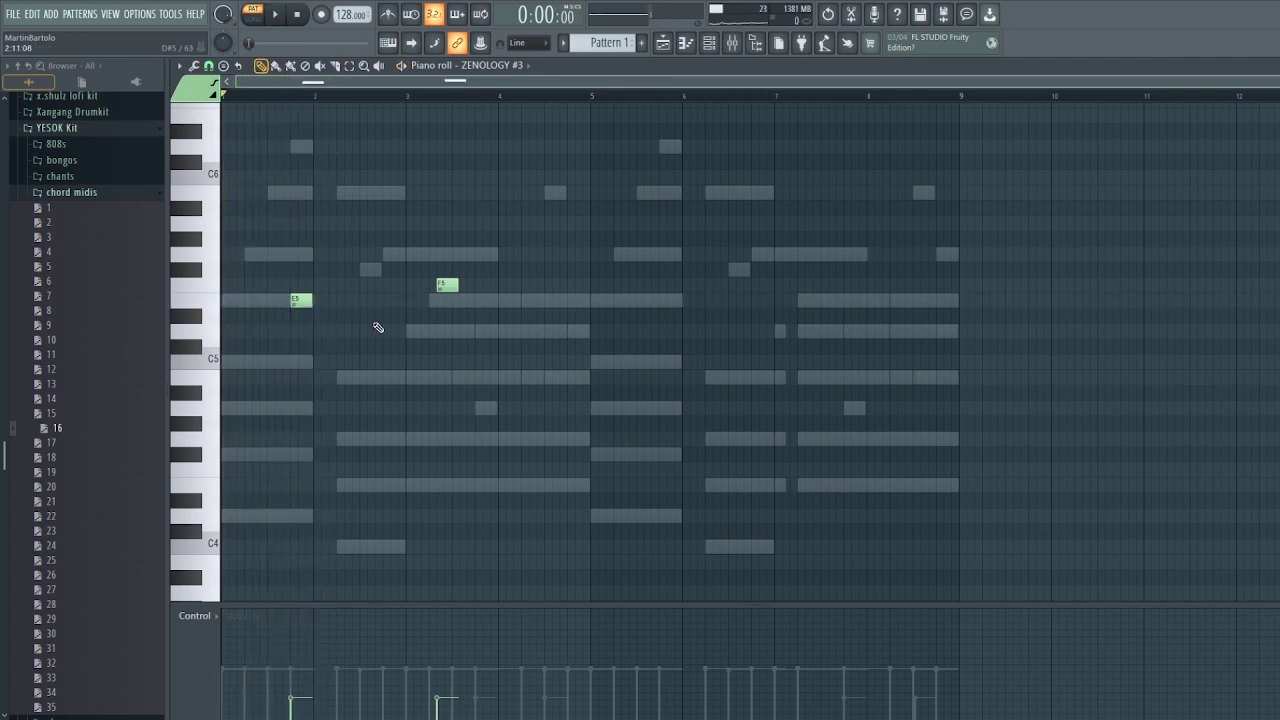
key("space")
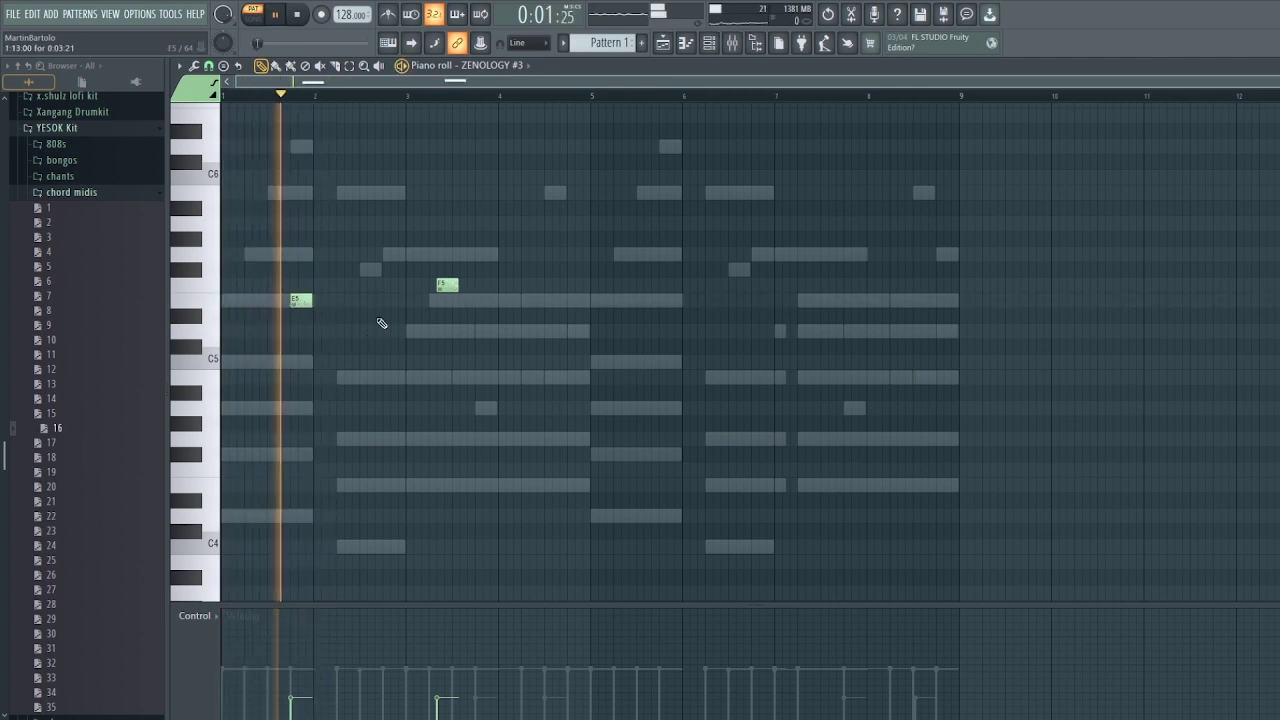
key("space")
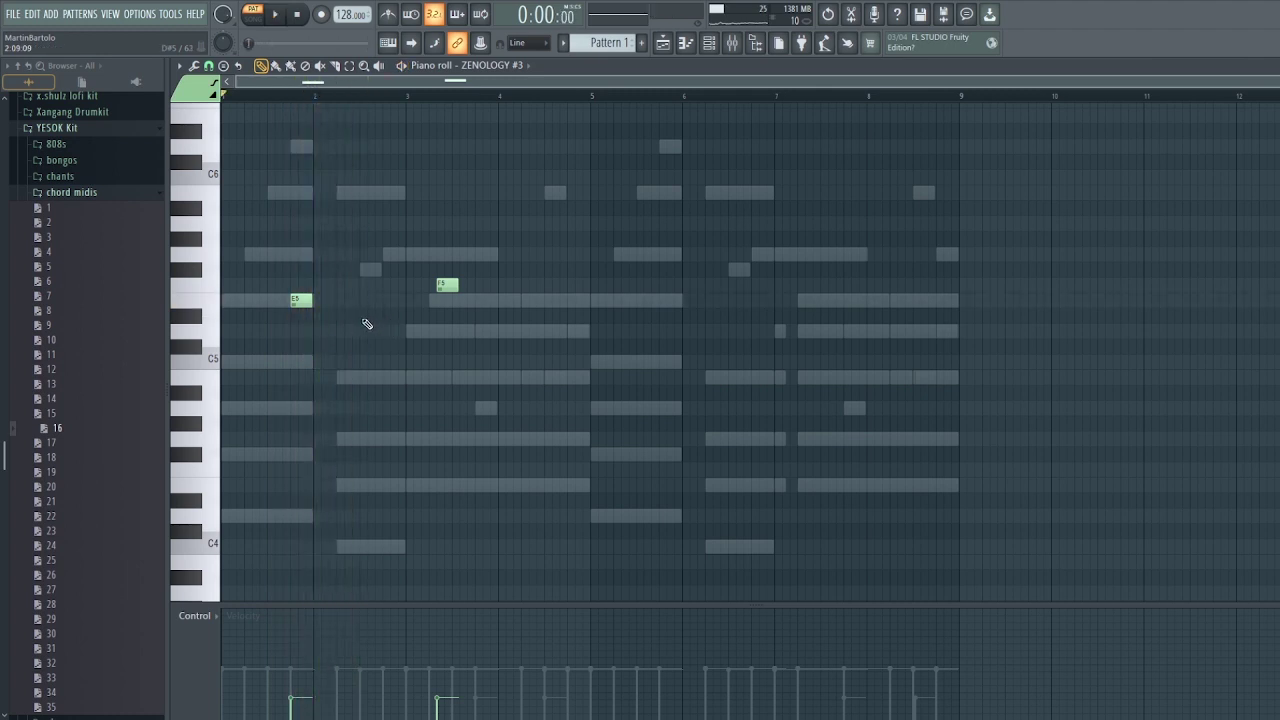
Step: Add one-beat B4 and G4 notes on beats 3 and 4 of bar 2 and an F#4 on beat 1 of bar 3
left_click(362, 333)
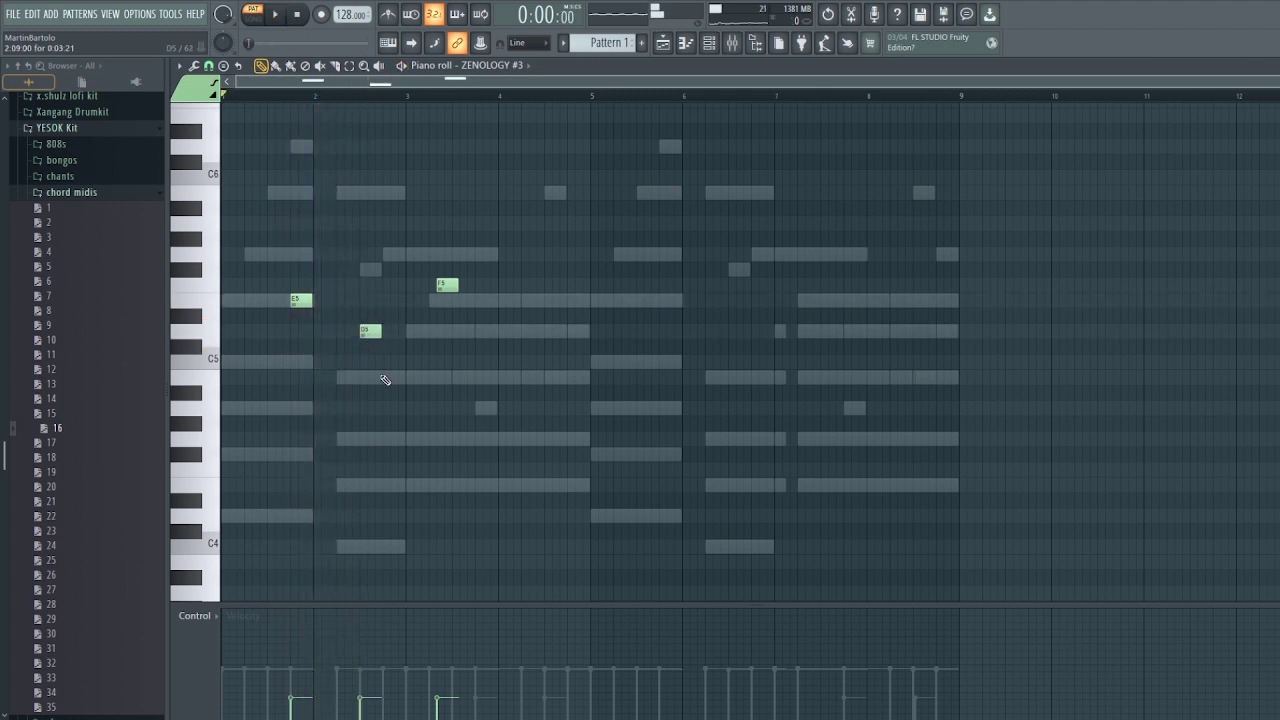
left_click(366, 379)
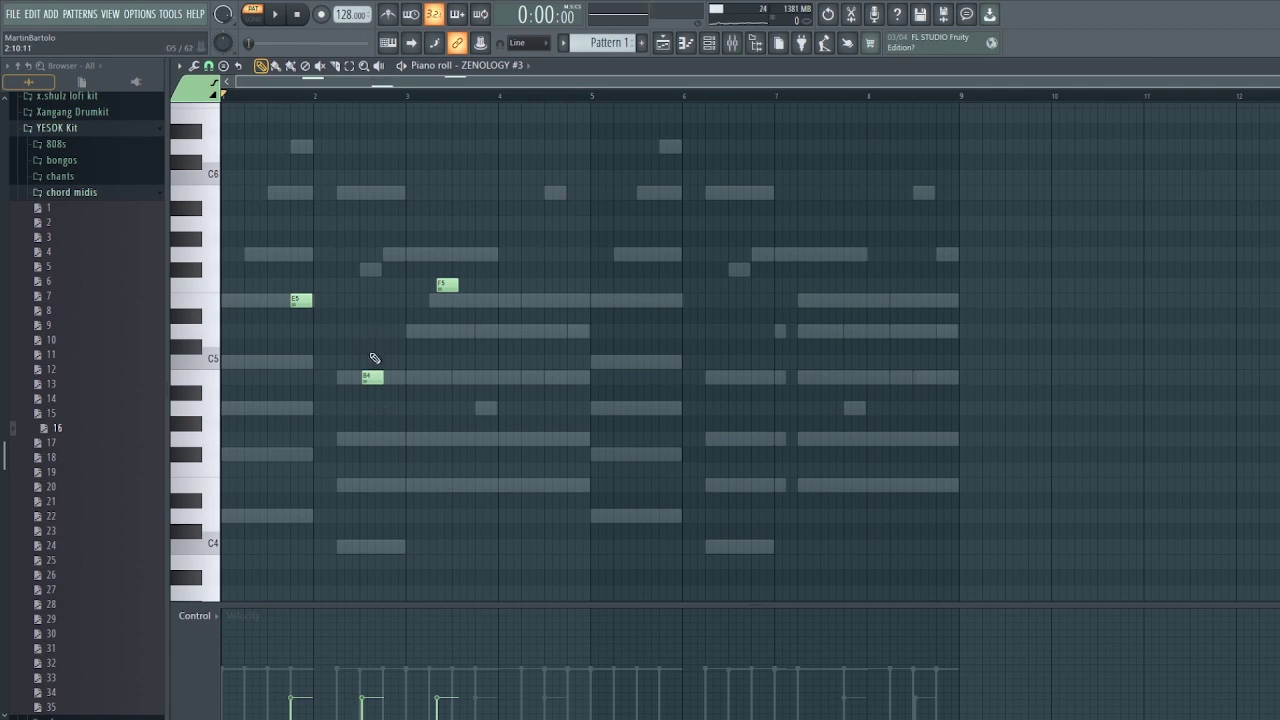
left_click(390, 440)
left_click(406, 485)
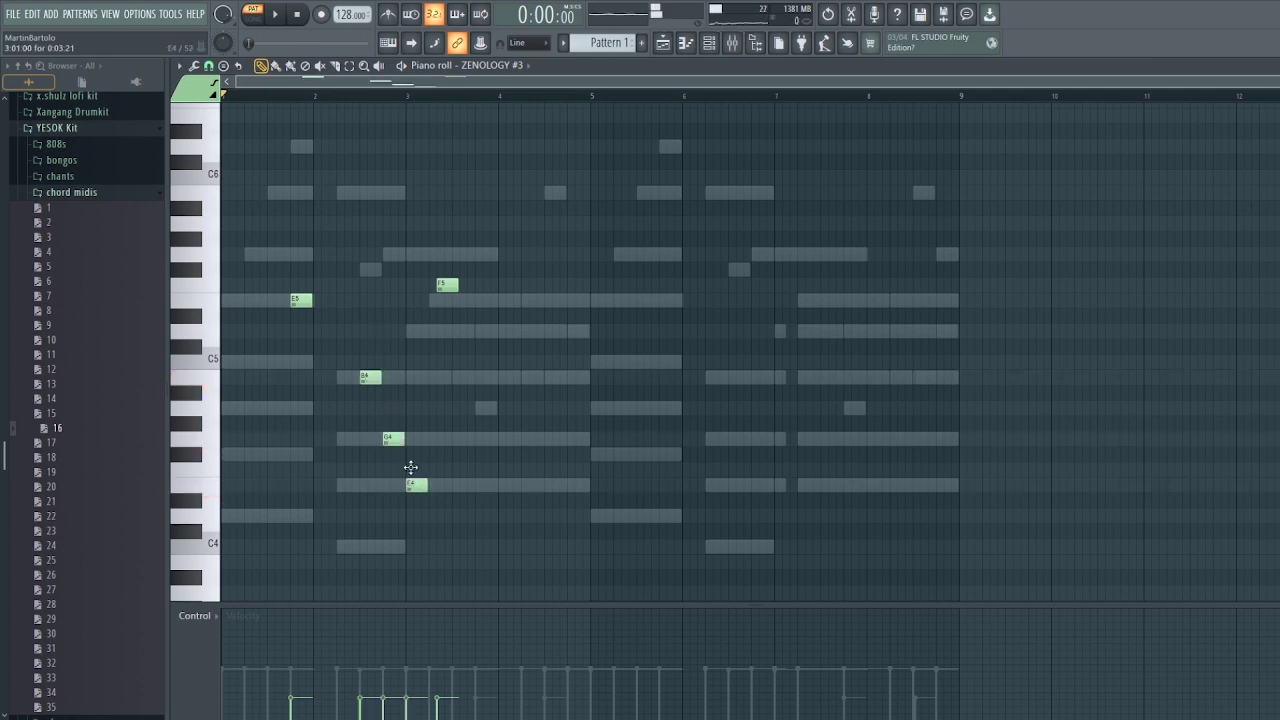
left_click_drag(410, 467, 411, 447)
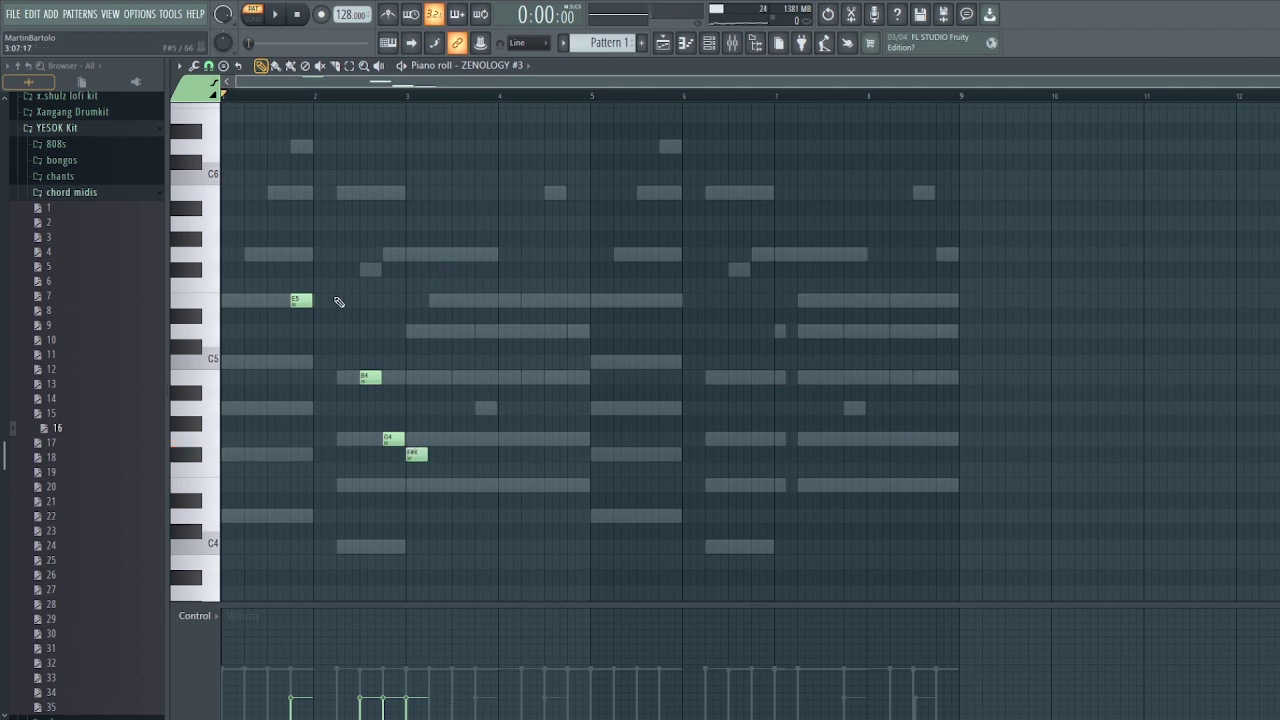
Step: Lengthen the E5 note to beat 3 of bar 2 and the F#4 note to the end of bar 4 during playback
key("space")
left_click_drag(312, 299, 362, 296)
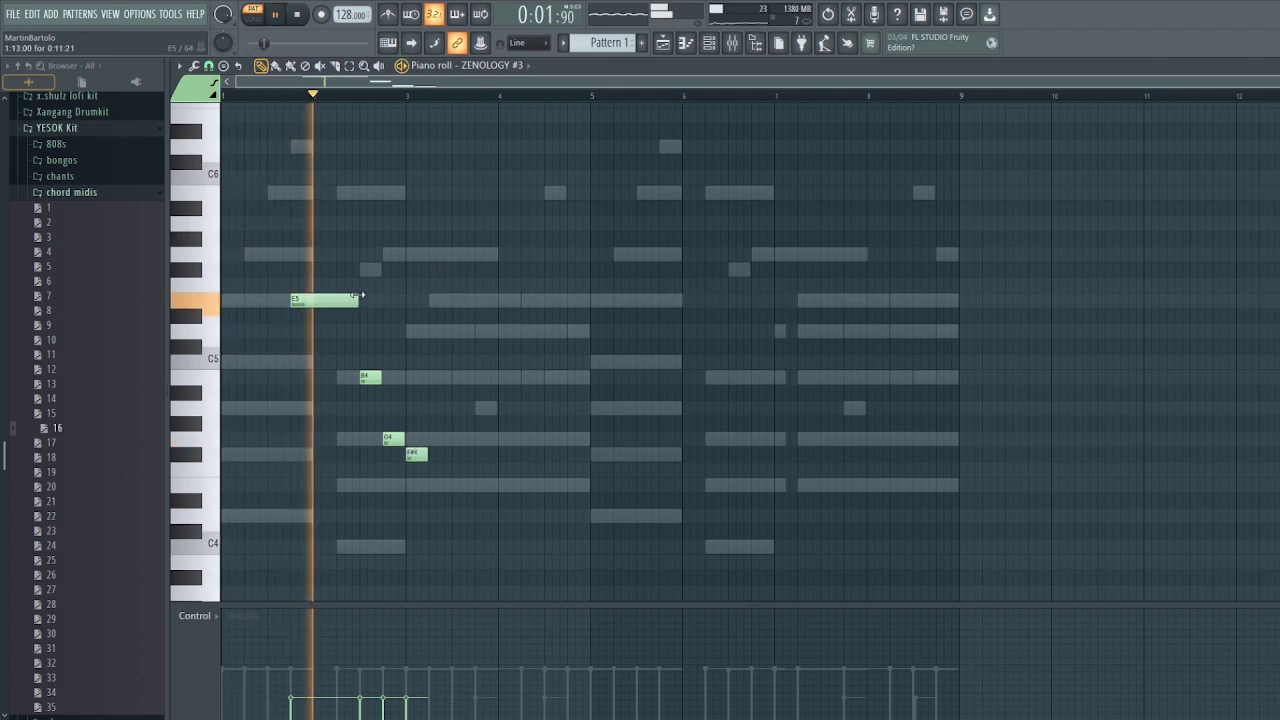
scroll(278, 305, "up", 5)
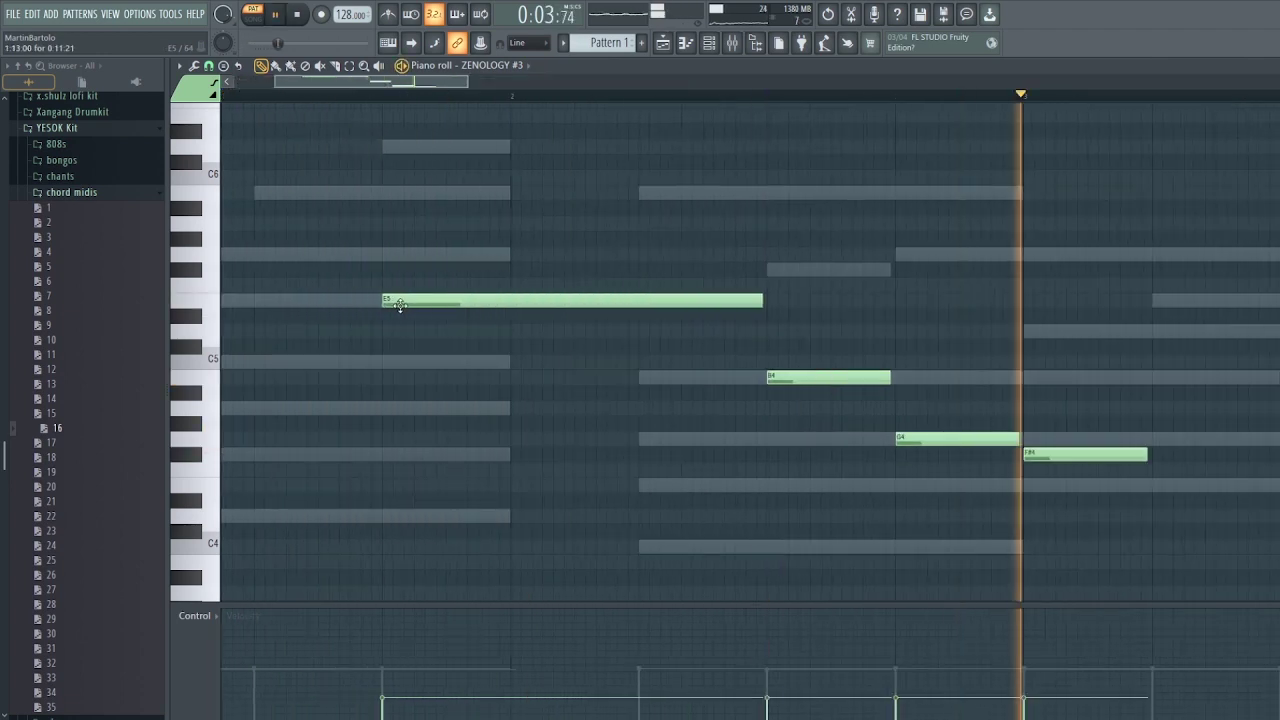
scroll(400, 305, "down", 5)
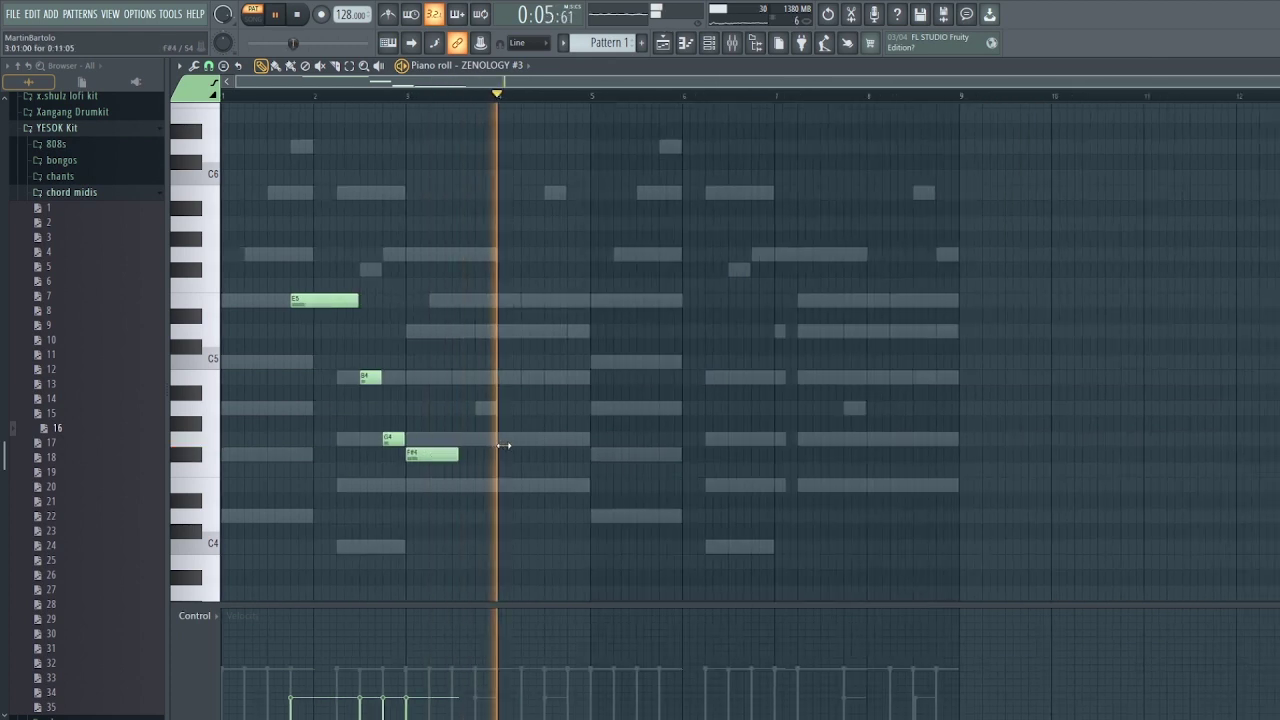
left_click_drag(503, 445, 590, 450)
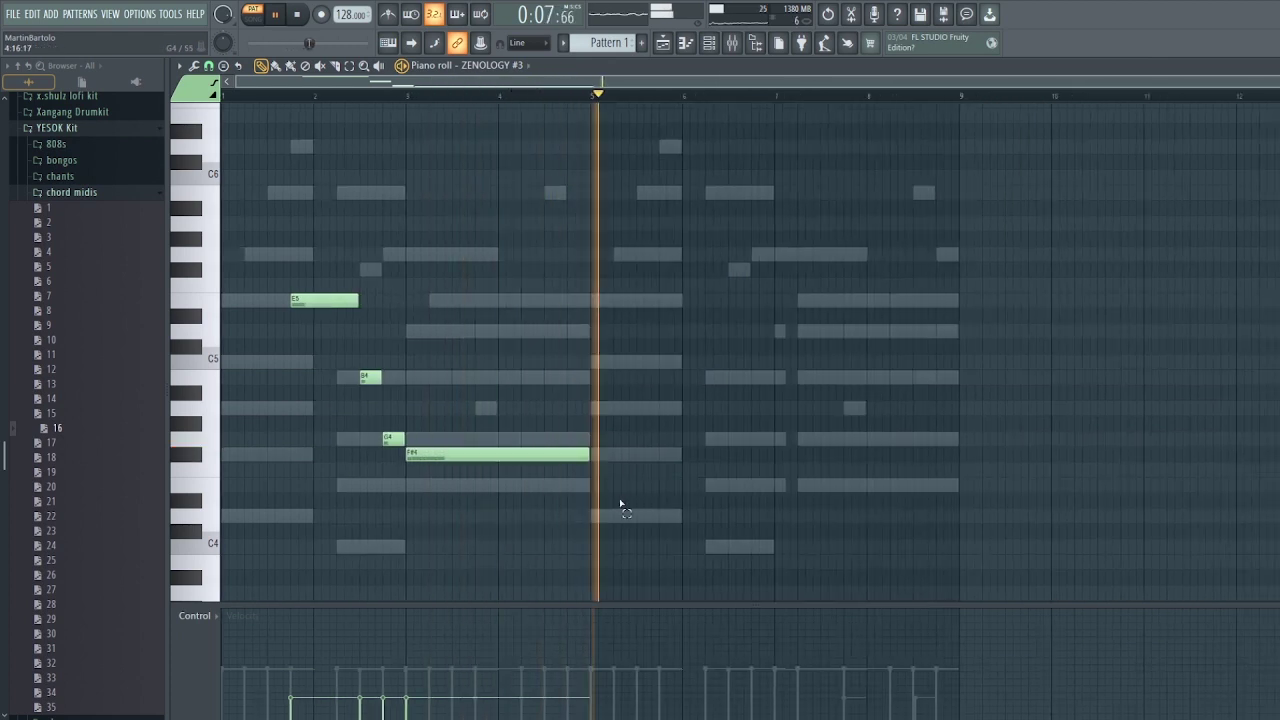
Step: Select the four pad notes and duplicate them into bars 5 to 8
left_click_drag(620, 504, 269, 268)
key("space")
left_click_drag(348, 300, 673, 298)
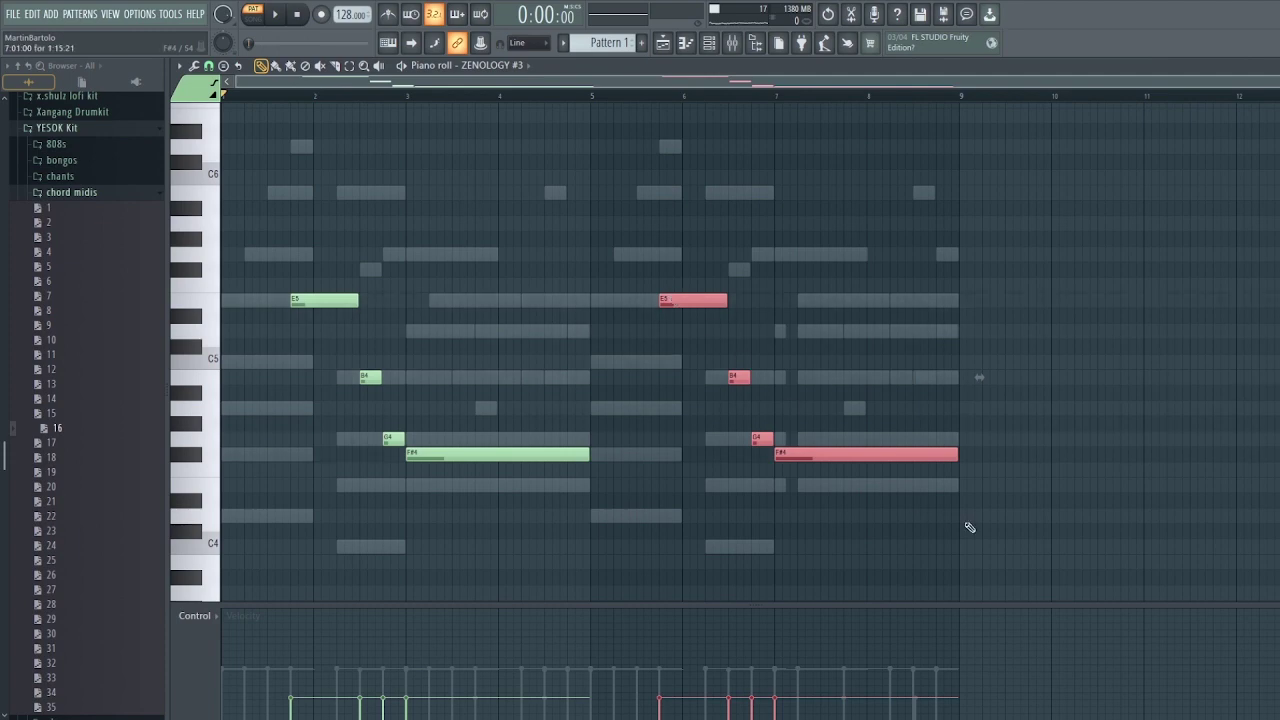
Step: Select all eight pad notes and lower their velocity
left_click_drag(981, 523, 313, 216)
scroll(326, 300, "down", 4)
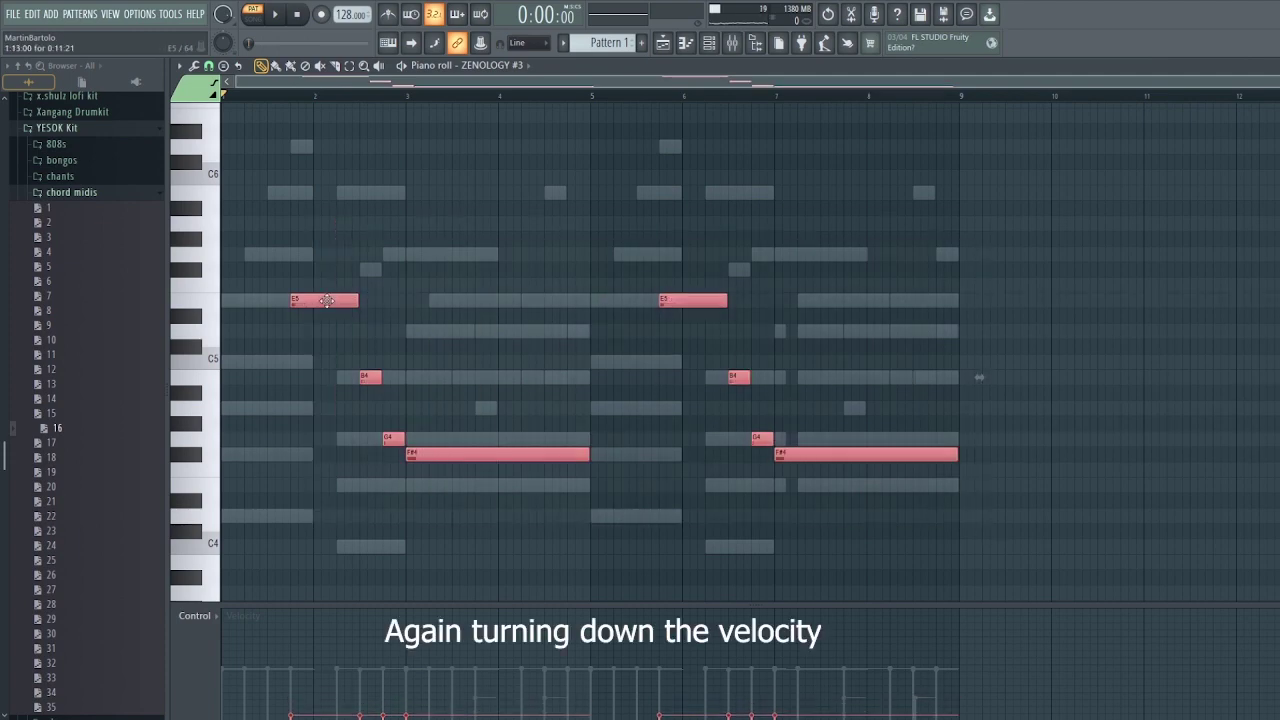
scroll(326, 300, "down", 2)
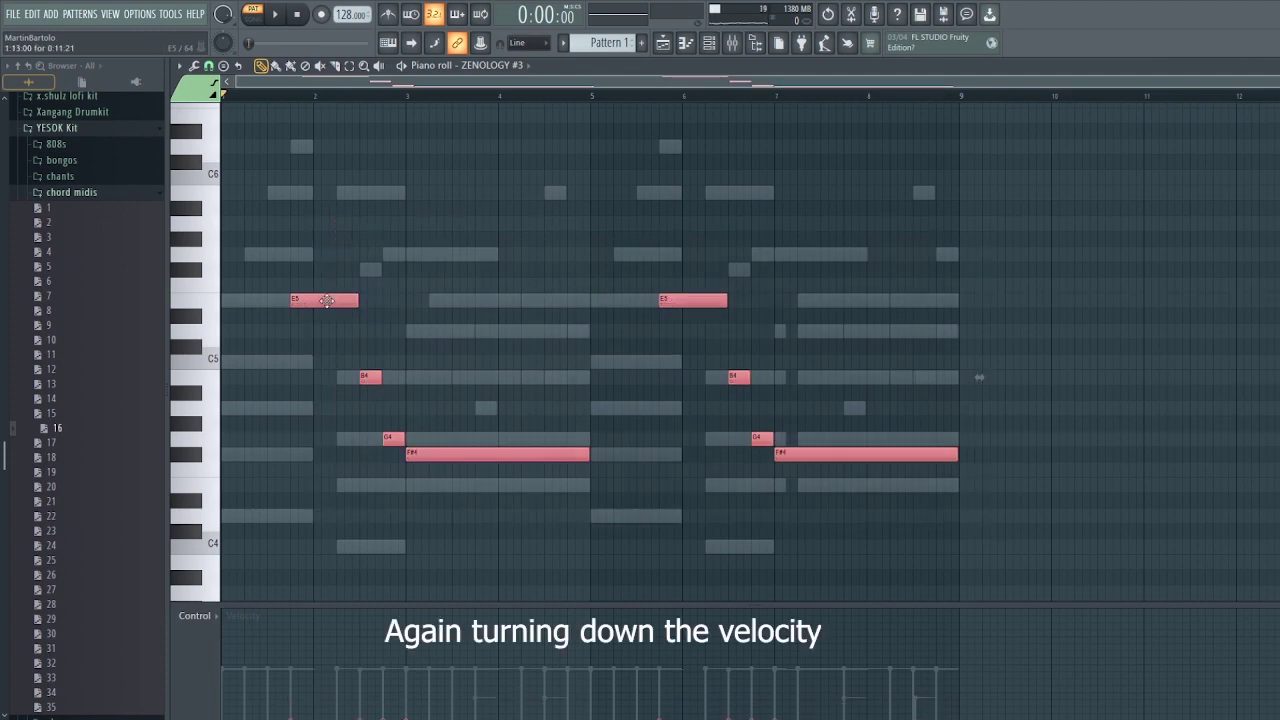
Step: Add a fourth ZENOLOGY instrument to the channel rack, stop playback, and open its tone browser
left_click(711, 45)
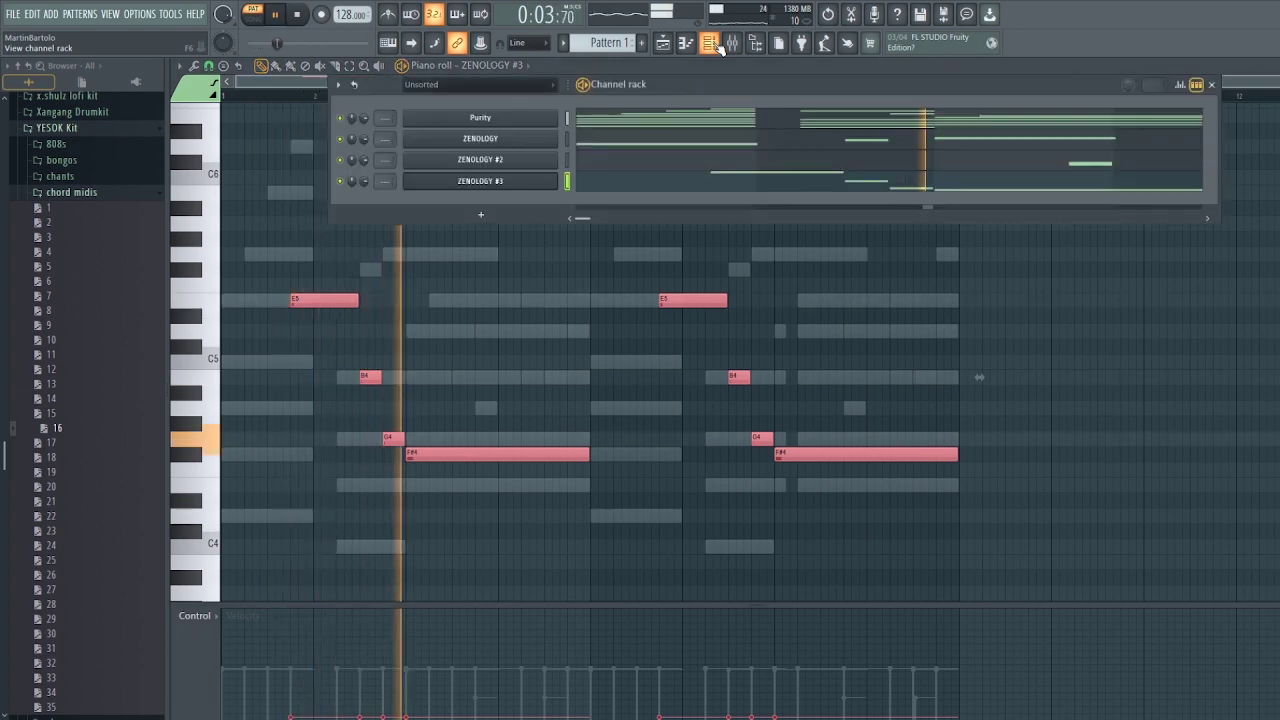
left_click(481, 215)
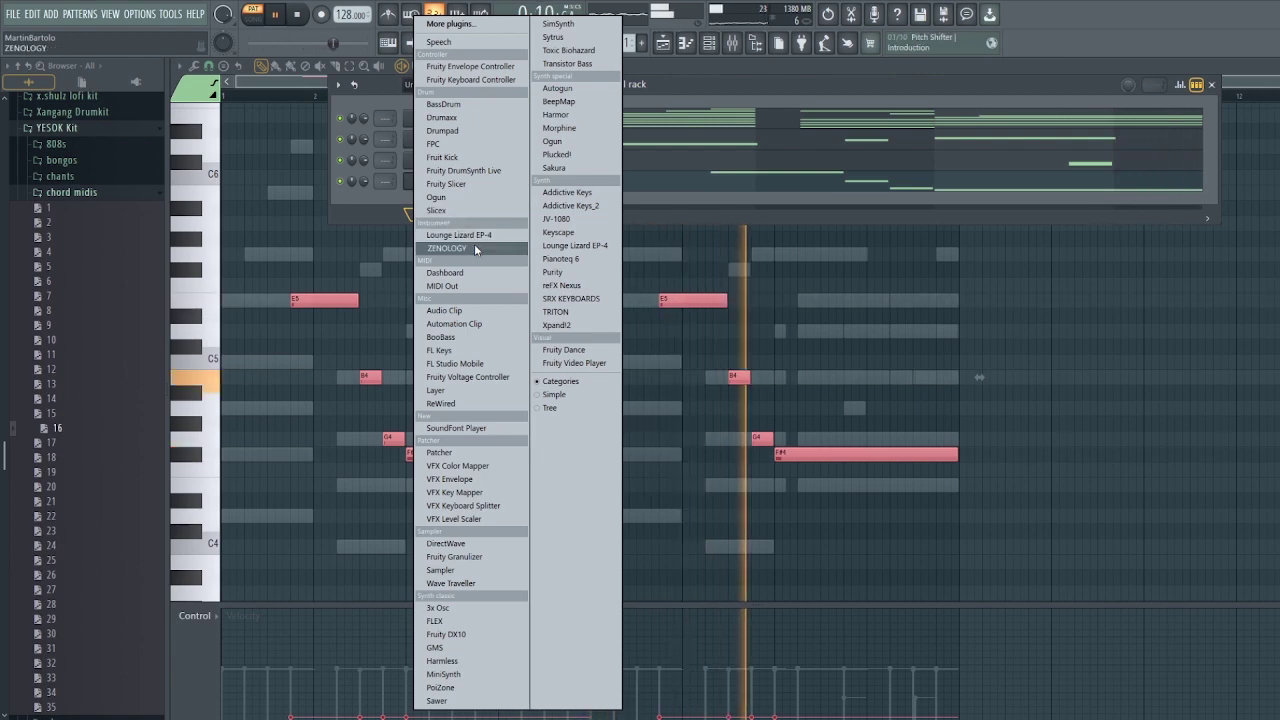
left_click(474, 247)
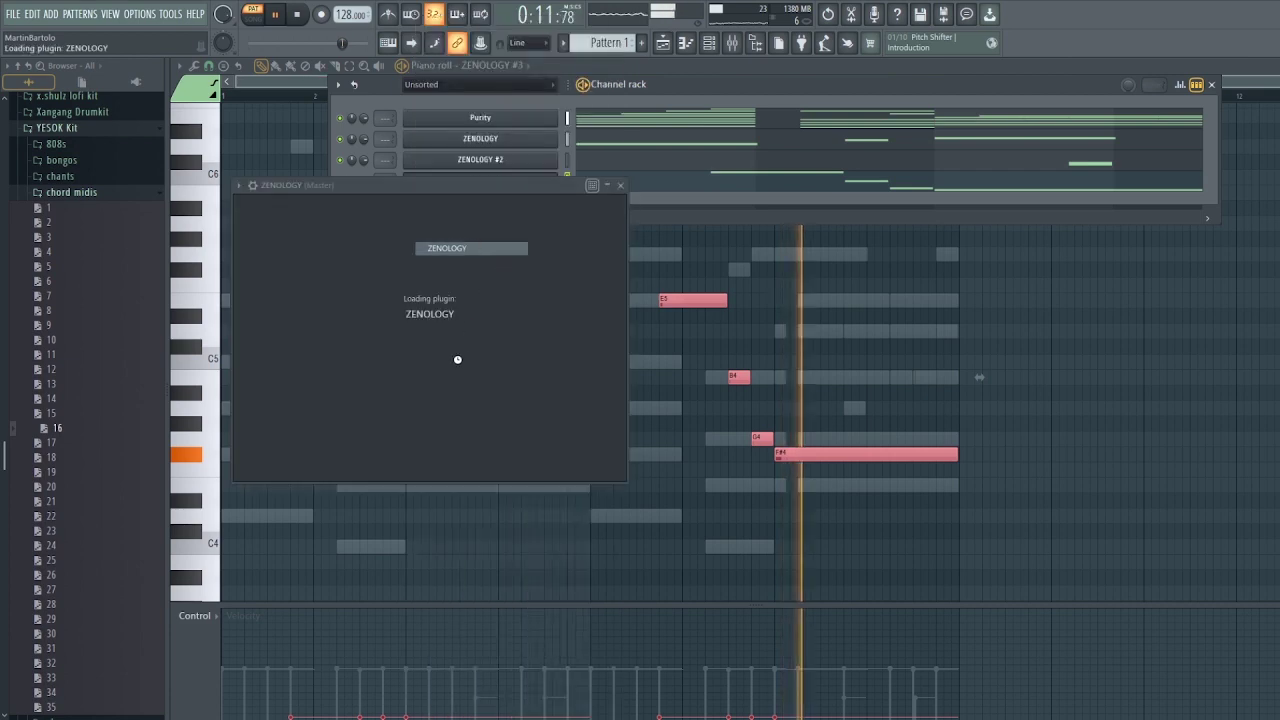
key("space")
left_click(367, 238)
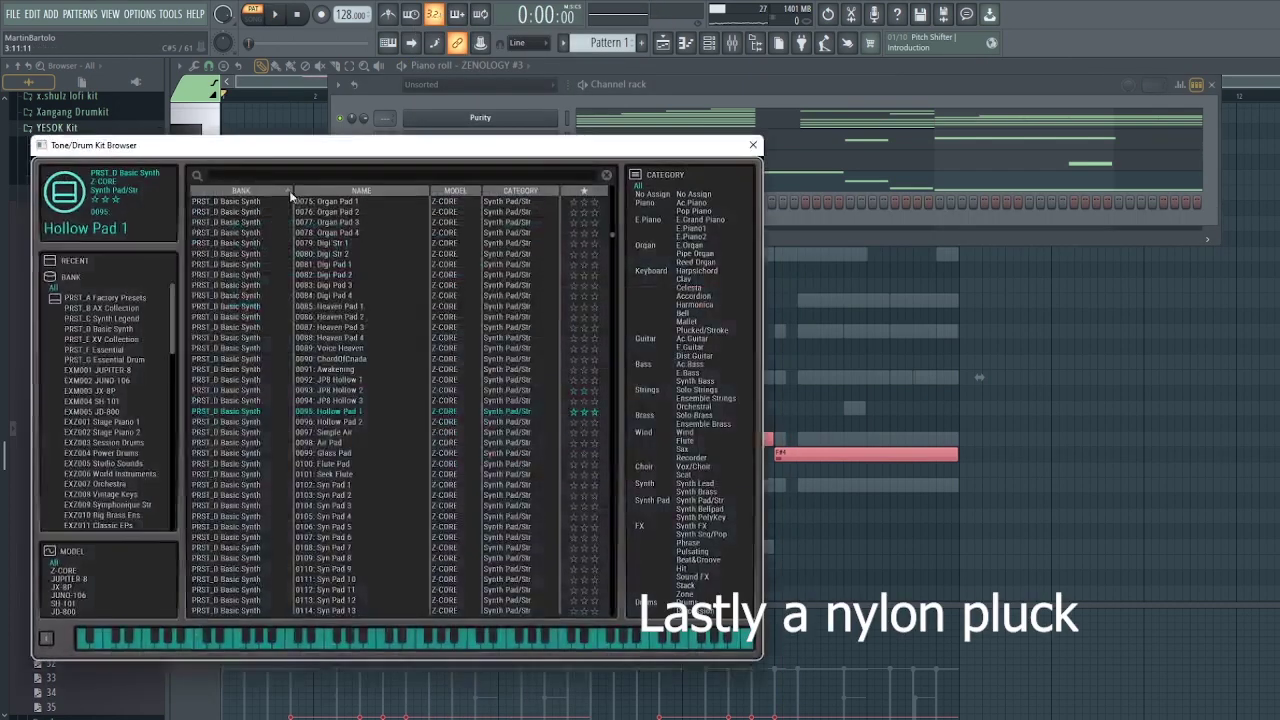
Step: Search the tones for "nylon", audition several, load the Soft Nylon preset and close the plugin
left_click(244, 176)
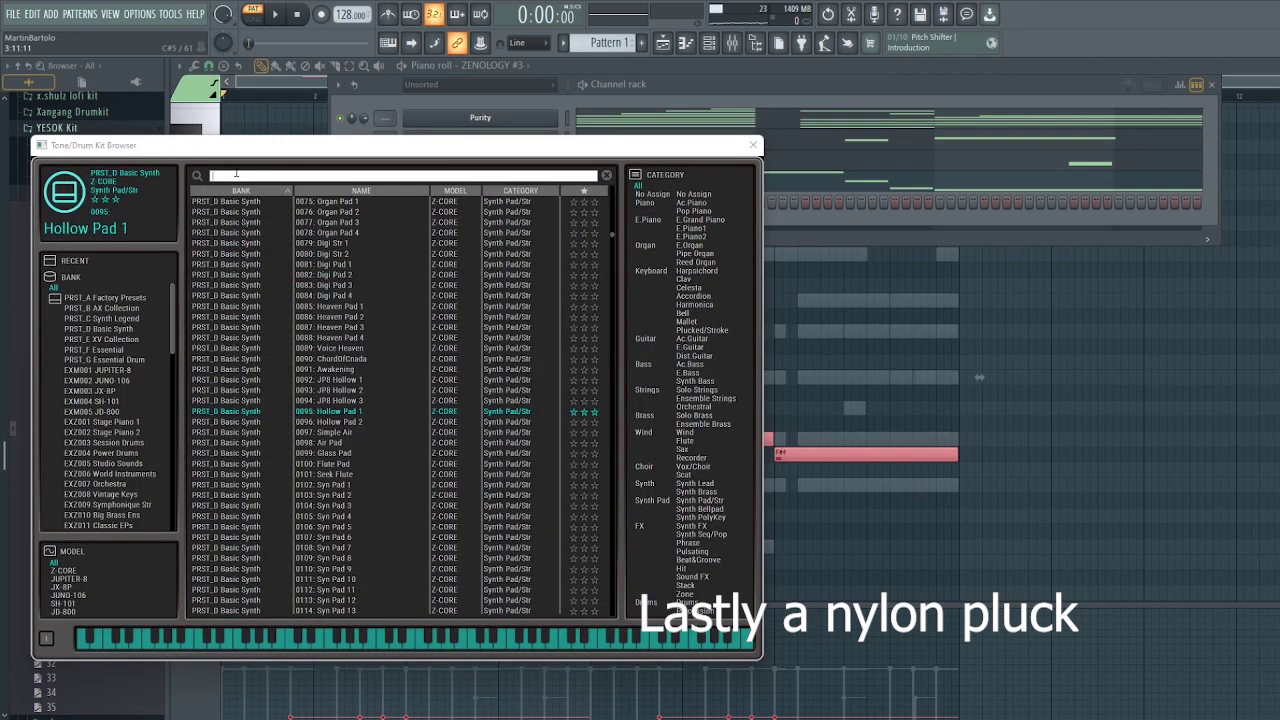
key("Return")
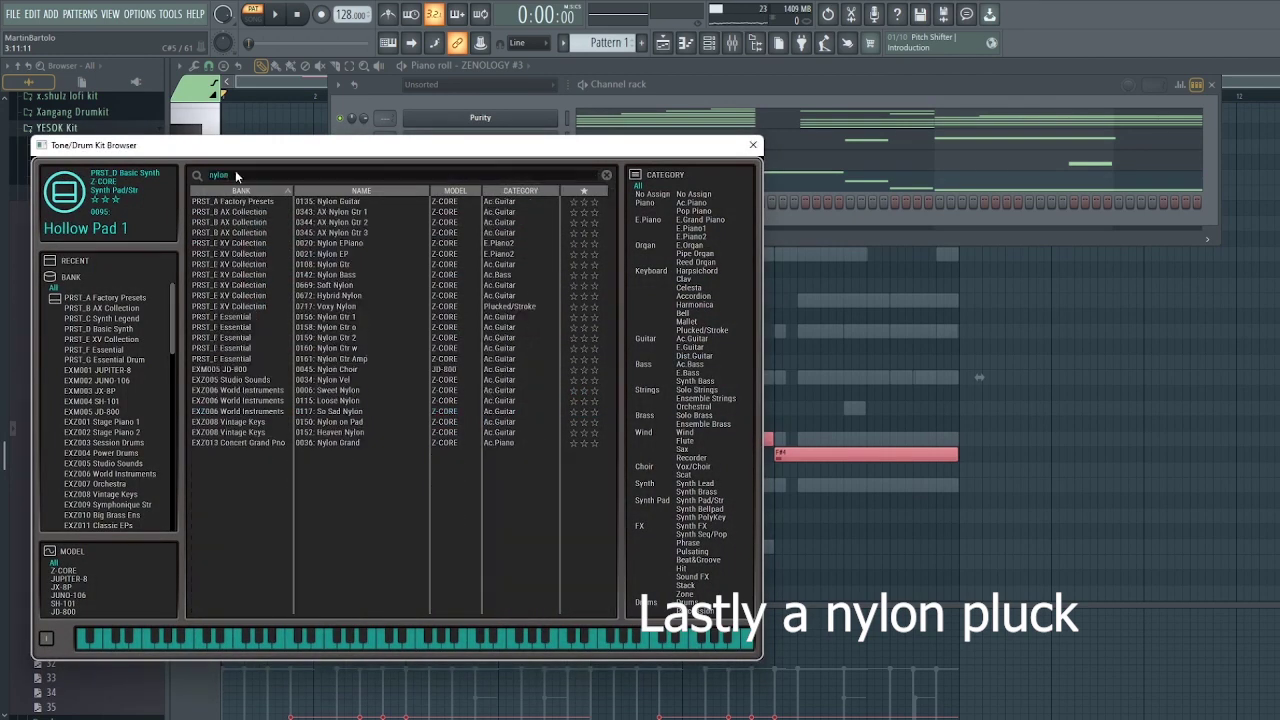
left_click(343, 202)
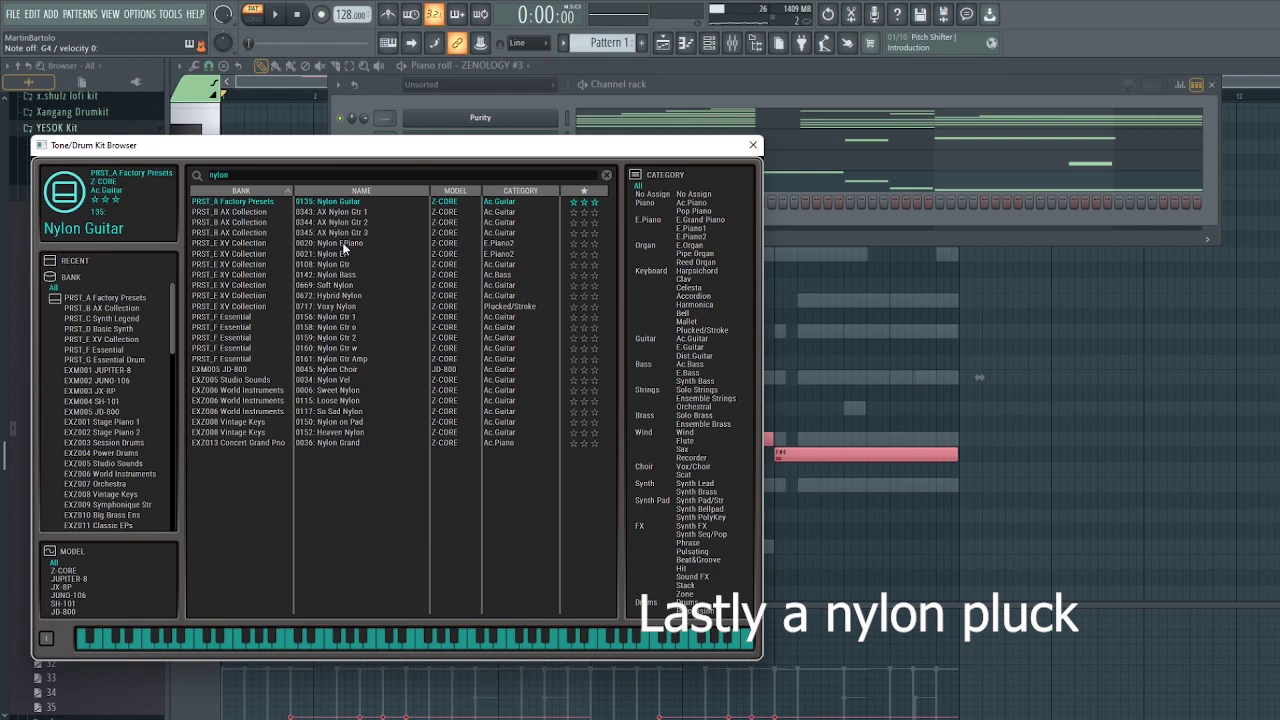
left_click(343, 244)
left_click(340, 286)
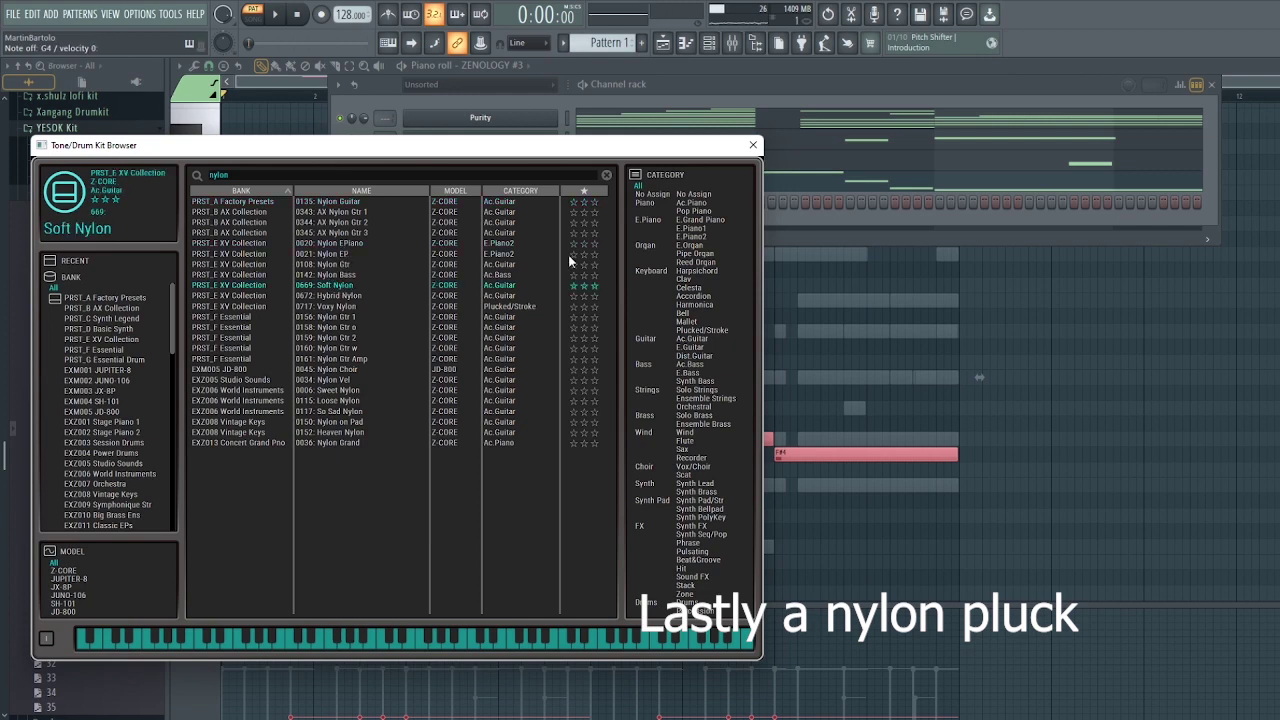
left_click(754, 145)
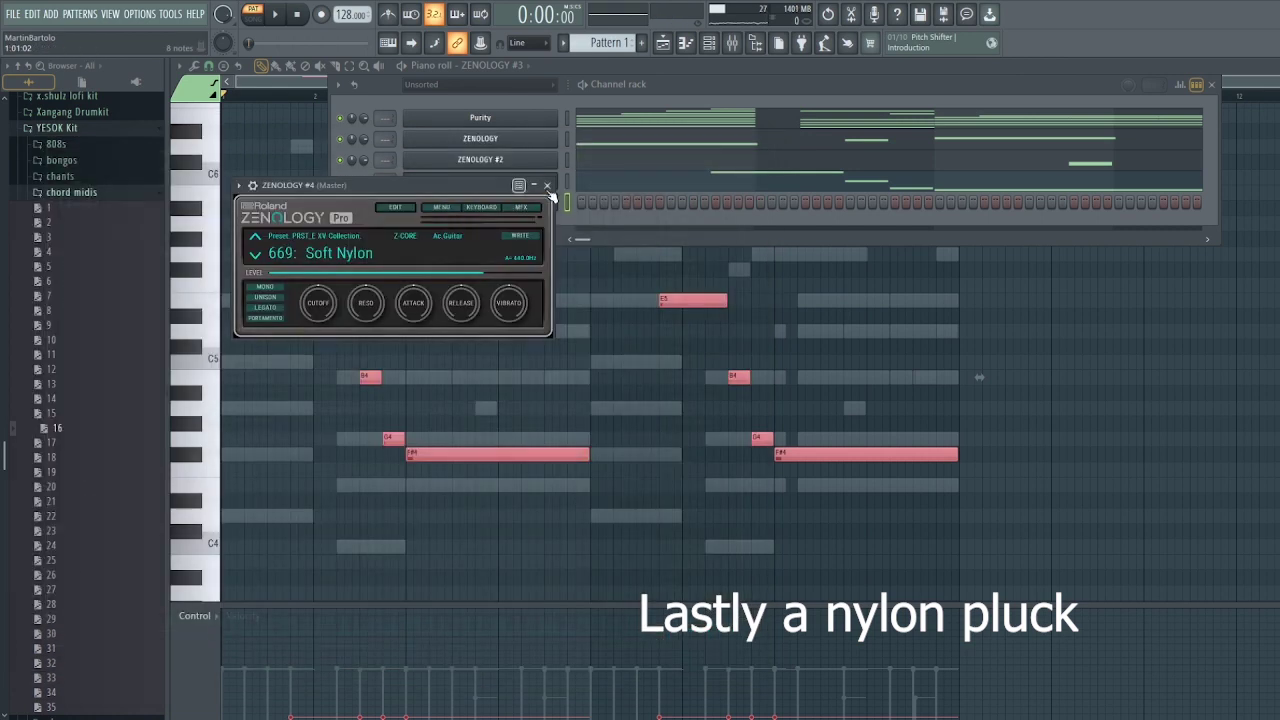
left_click(552, 186)
Step: In the ZENOLOGY #4 piano roll, place two-bar D4, F4 and A4 notes with staggered starts in bar 1 and play them back
right_click(490, 204)
left_click(595, 202)
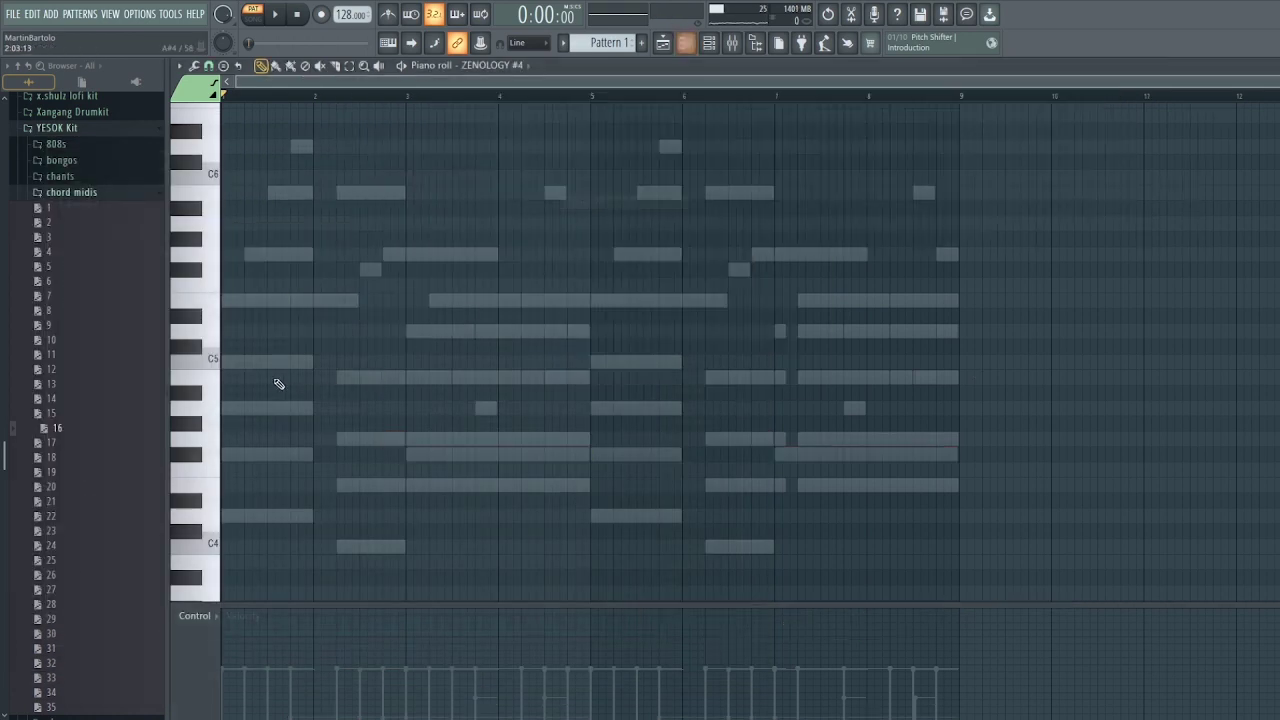
left_click(231, 514)
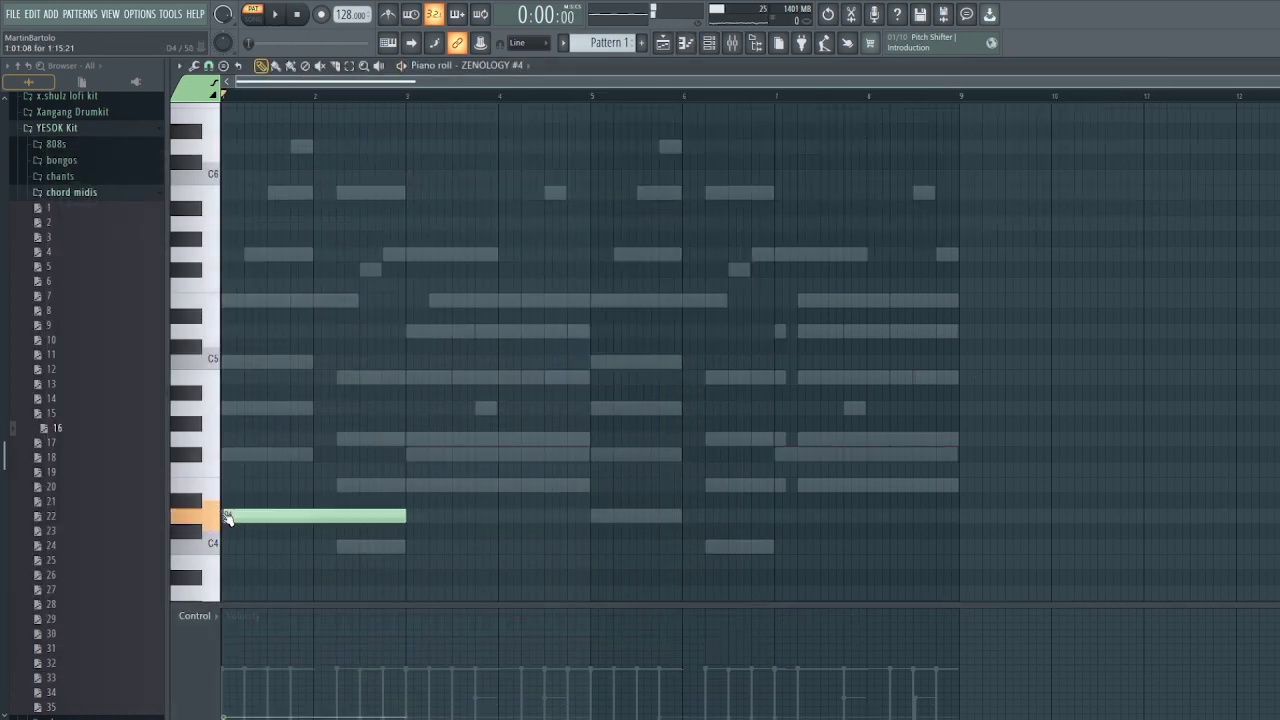
left_click(231, 455)
mouse_move(237, 453)
left_mouse_down()
mouse_move(248, 466)
mouse_move(248, 408)
left_mouse_up()
key("space")
key("space")
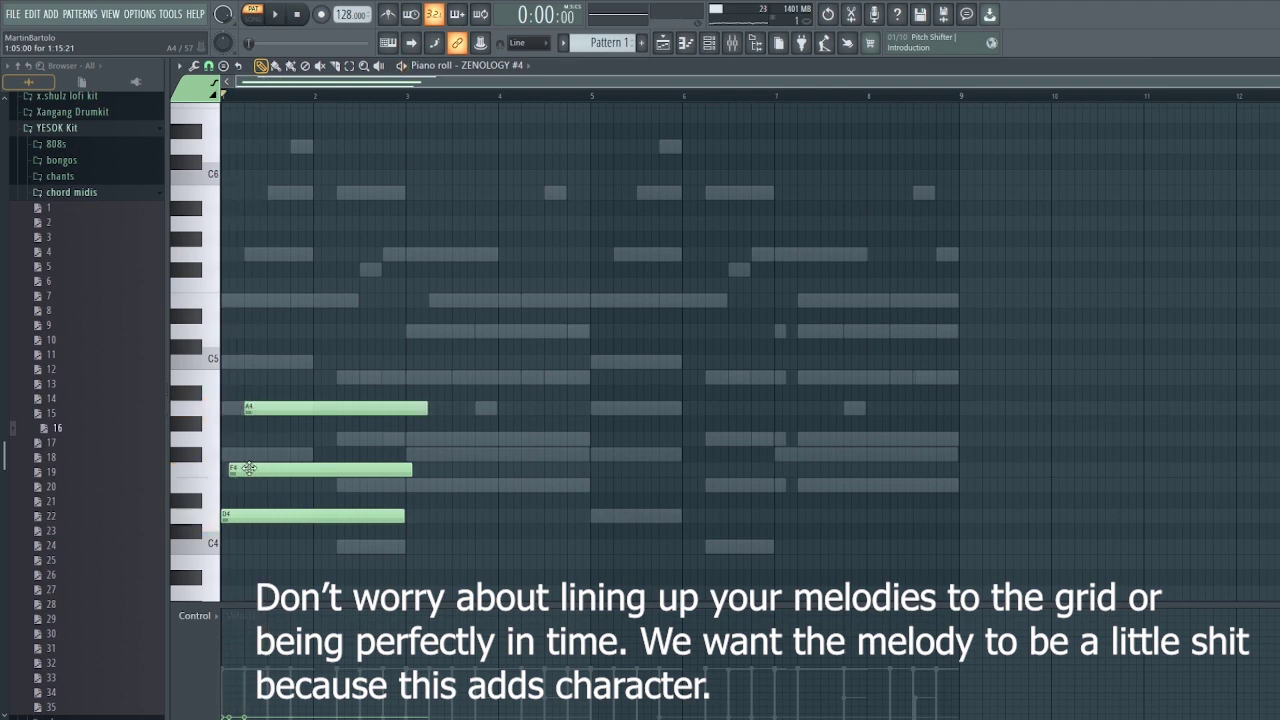
Step: Set the piano roll snap to 1/2 step and shift the F4 note slightly later in bar 1
left_click(210, 67)
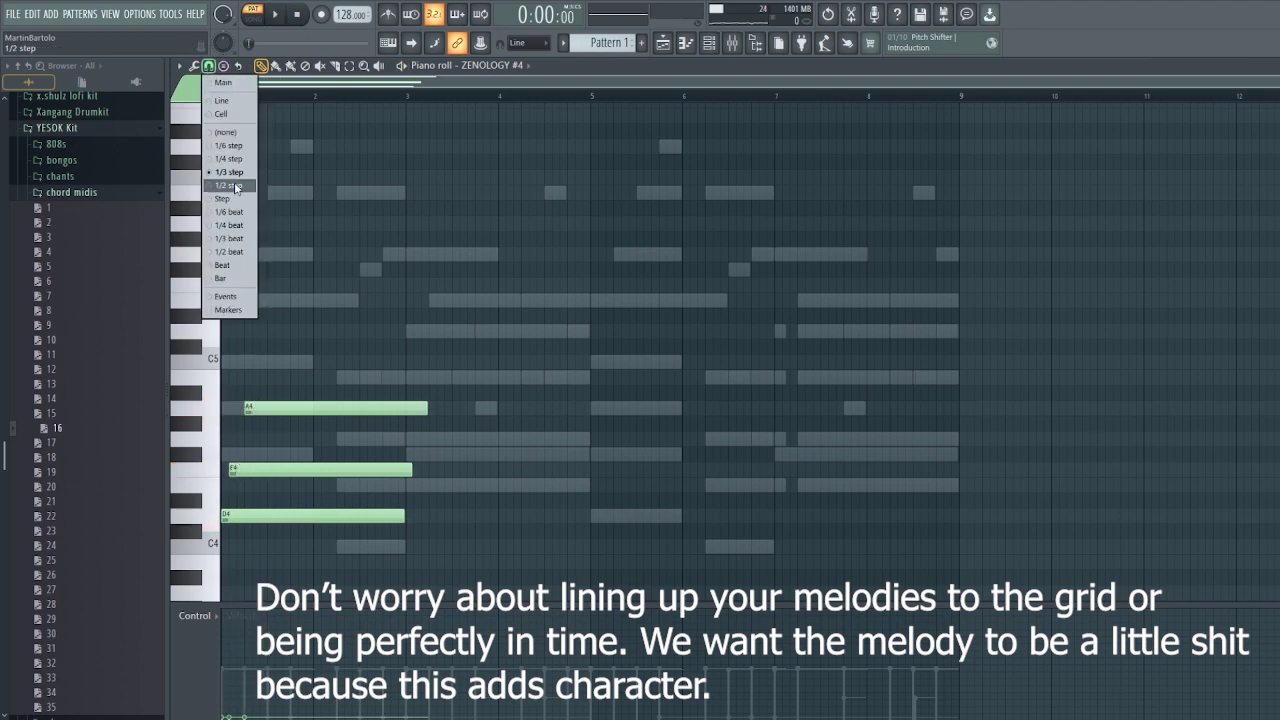
left_click(228, 186)
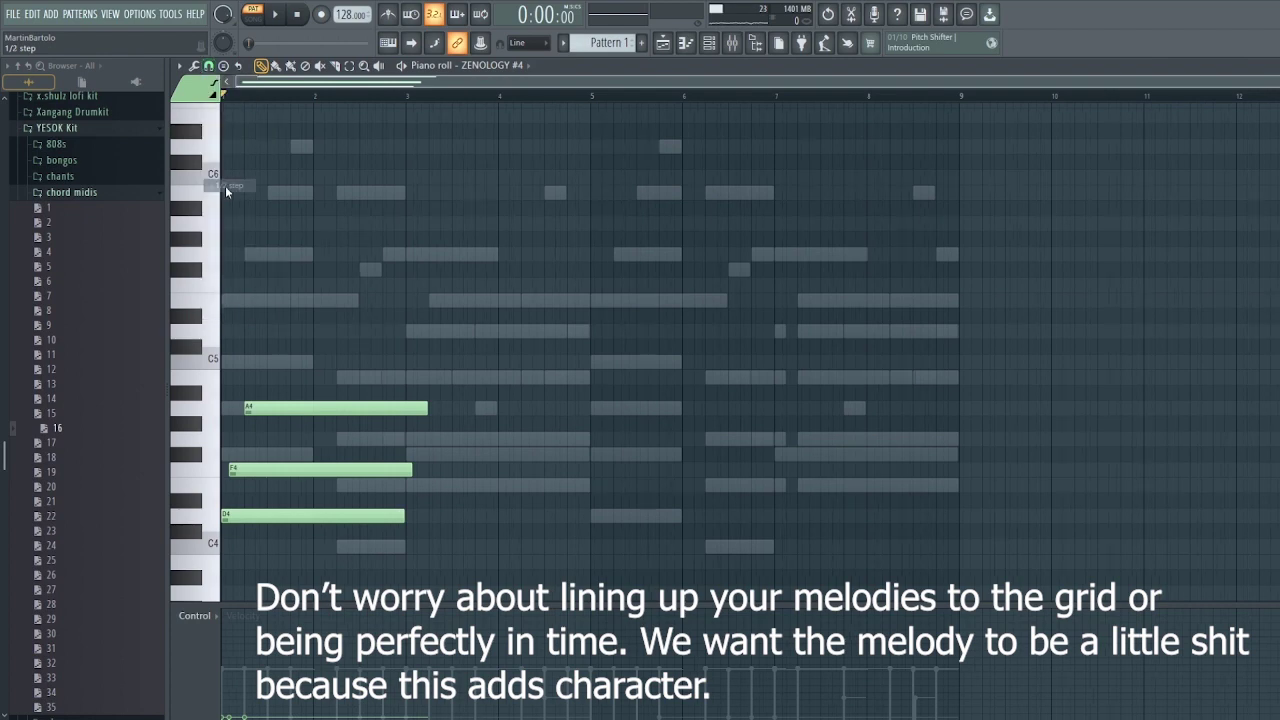
left_click(241, 468)
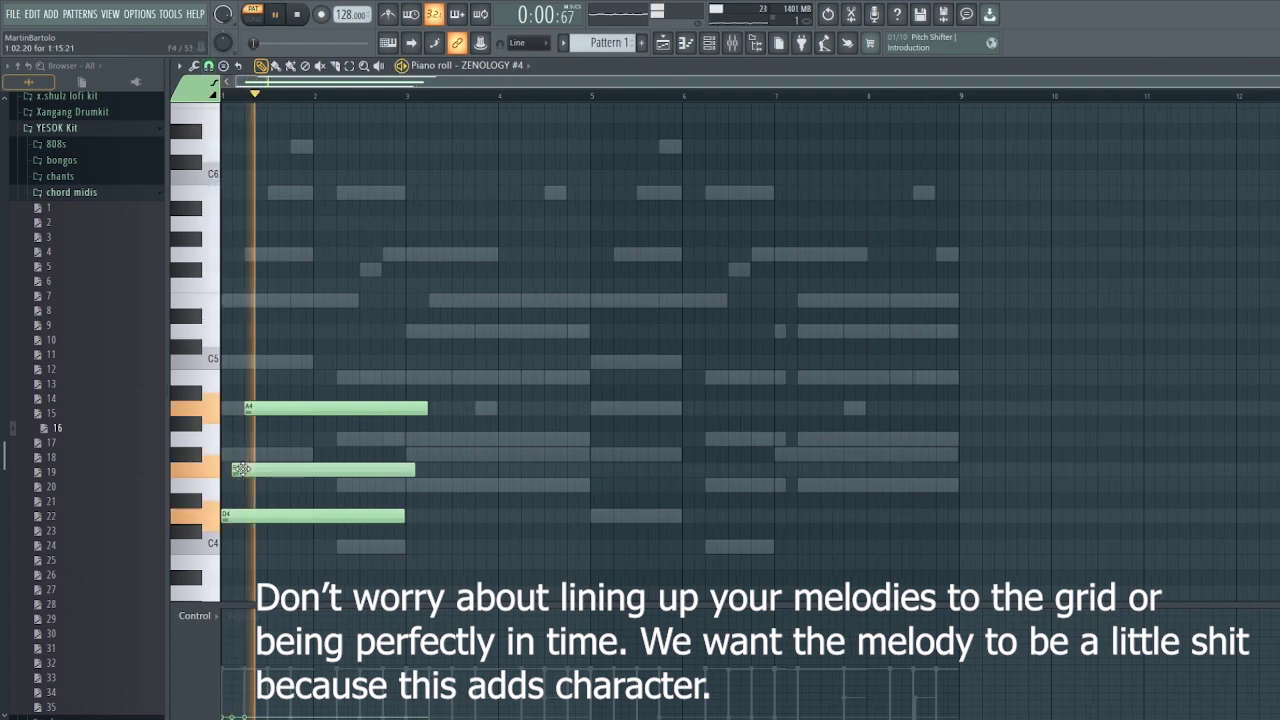
Step: Add two-bar notes B4 on beat 3 of bar 2, E4 on beat 1 of bar 3 and D4 on beat 3 of bar 3, removing the trial F#5
left_click(366, 270)
key("space")
left_click(366, 378)
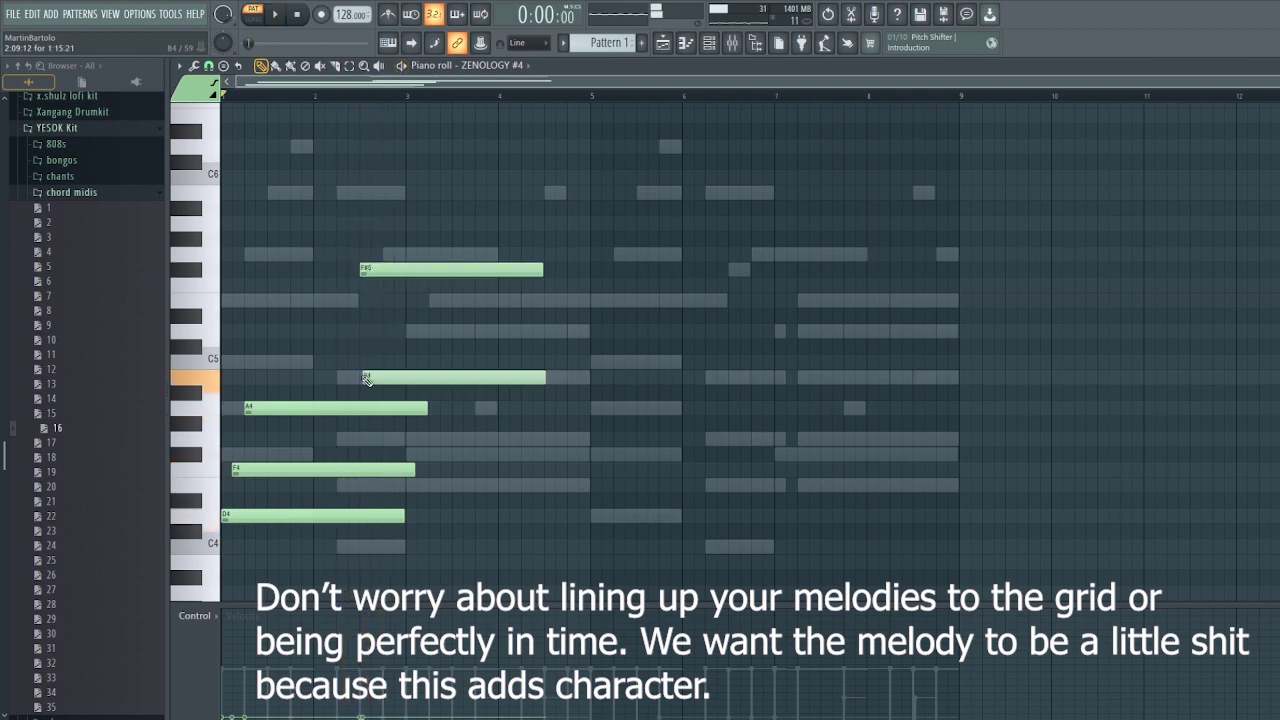
right_click(392, 270)
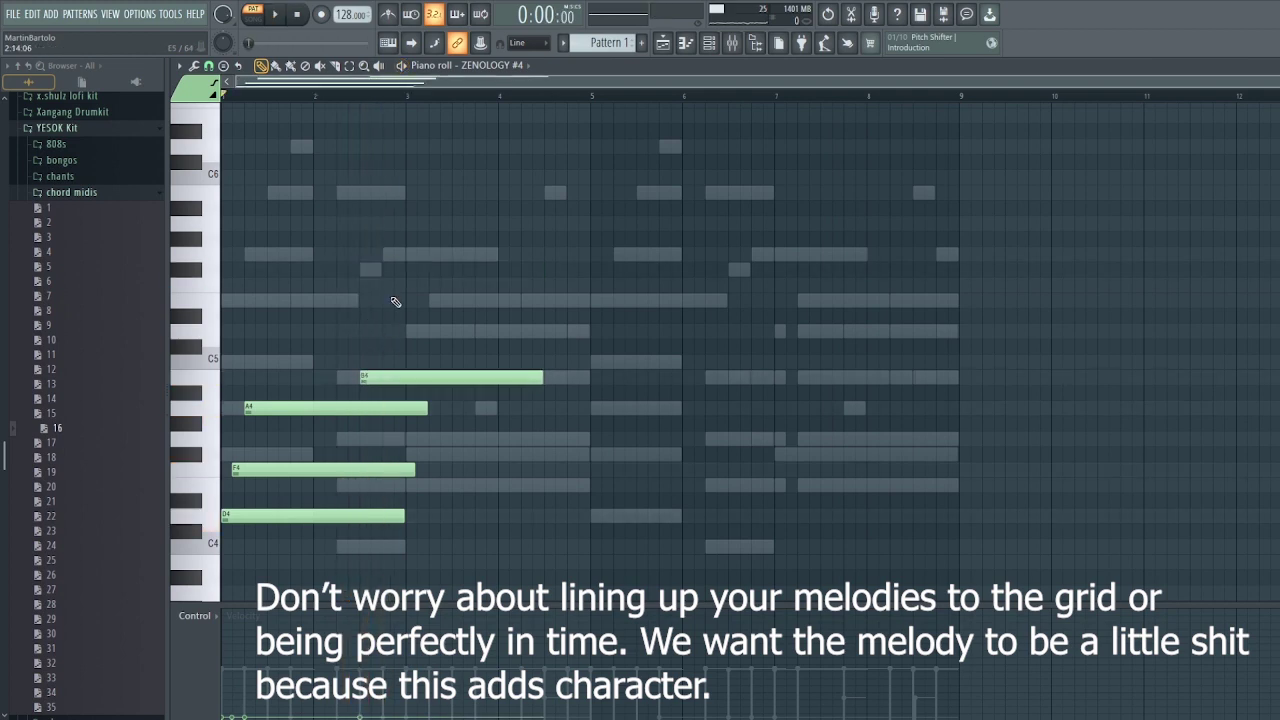
left_click(407, 439)
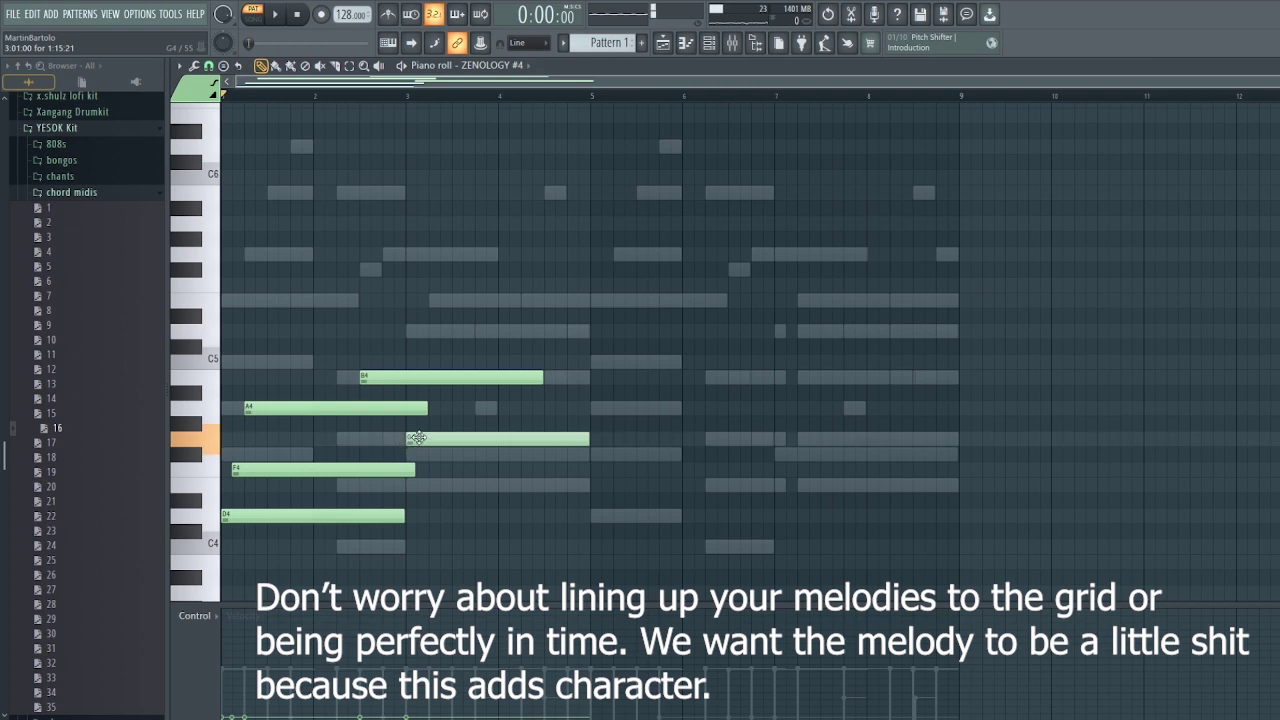
left_click_drag(418, 438, 455, 516)
left_click(452, 532)
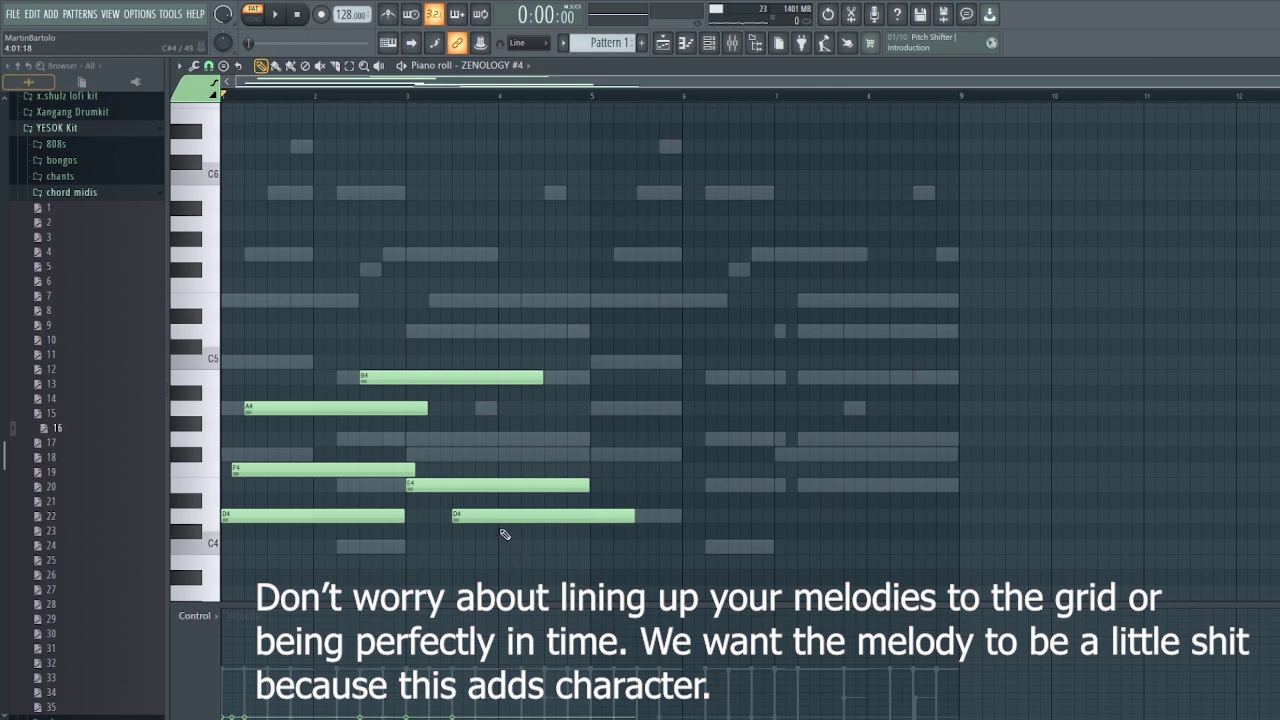
Step: Add E4 on beat 1 and B3 on beat 2 of bar 4, then shorten all E4, D4 and B3 notes from bar 3 on to under half a bar
left_click_drag(504, 534, 600, 644)
left_click(522, 566)
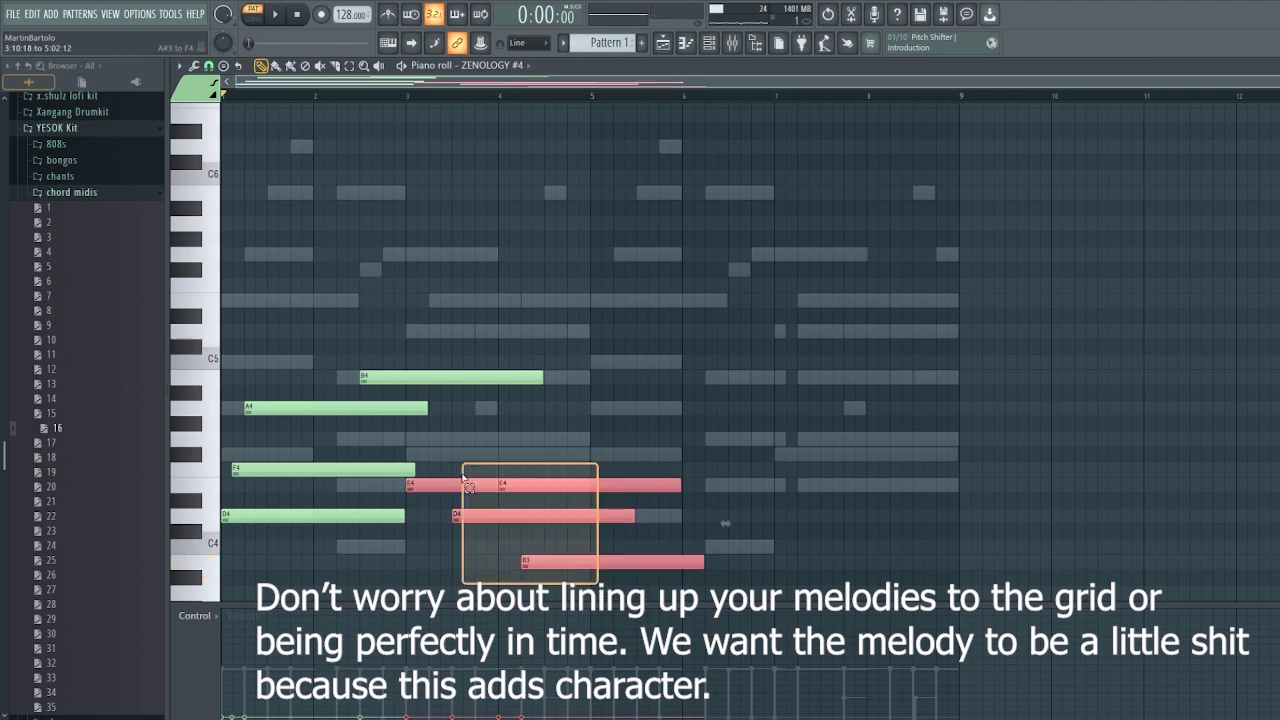
left_click_drag(681, 485, 593, 477)
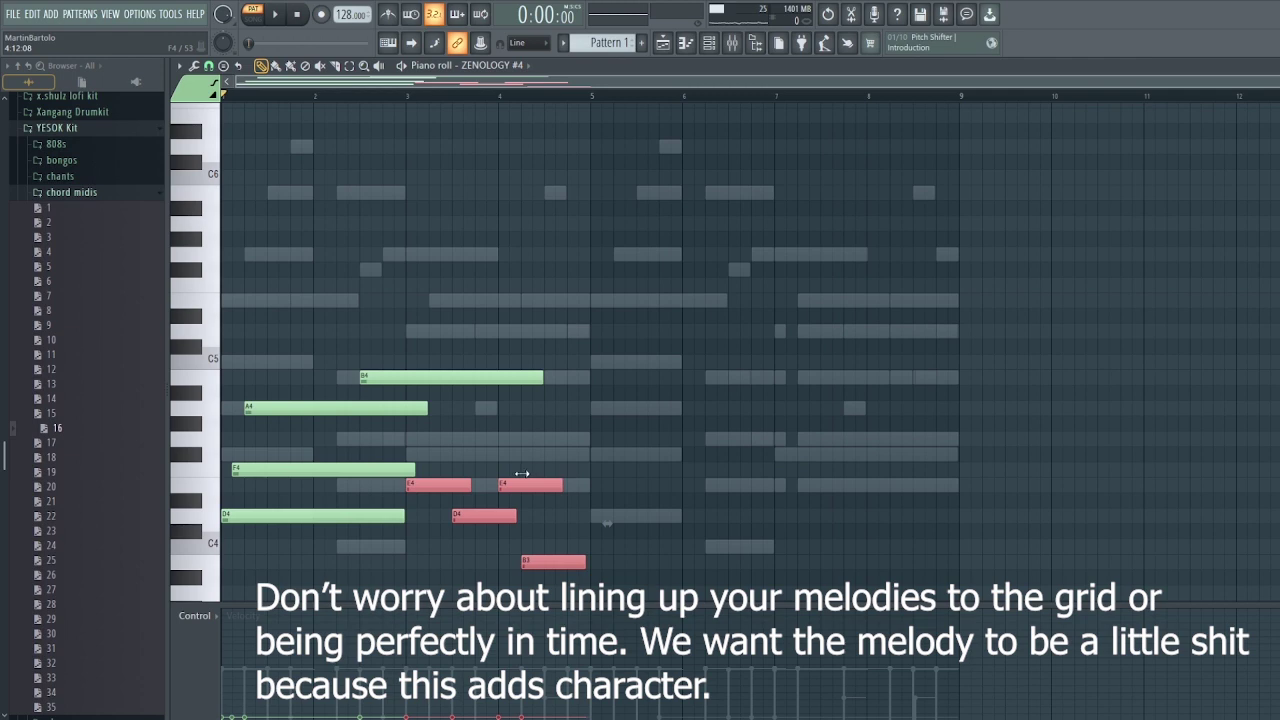
left_click_drag(522, 473, 531, 473)
Step: Play back the pattern, try and remove a G4 in bar 4, and add a short A3 on beat 3 of bar 4
key("space")
left_click(573, 441)
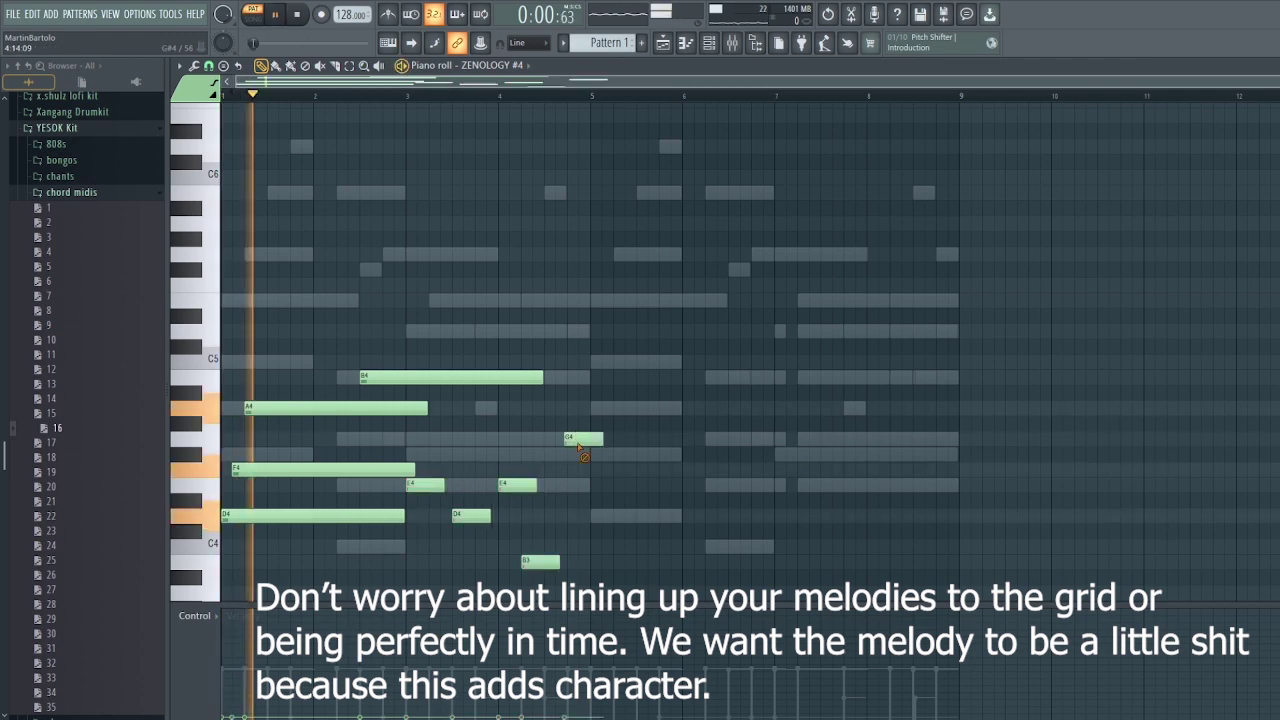
right_click(580, 440)
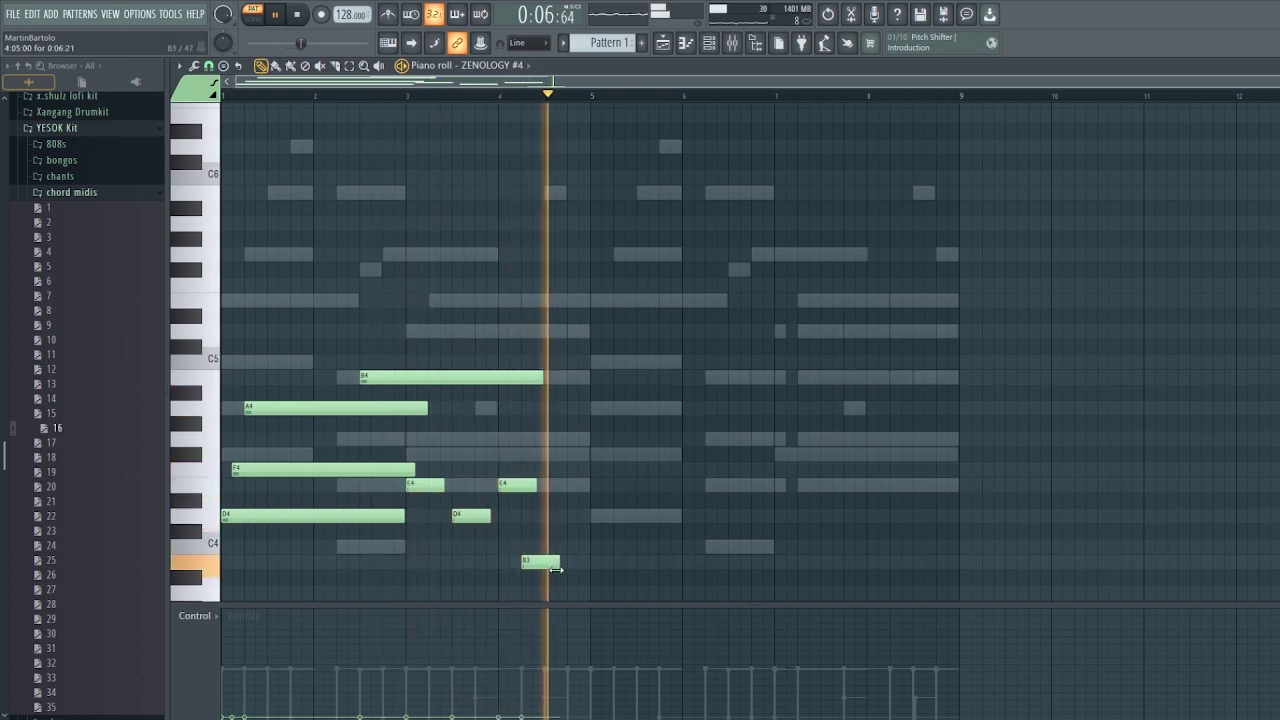
key("space")
scroll(551, 568, "down", 2)
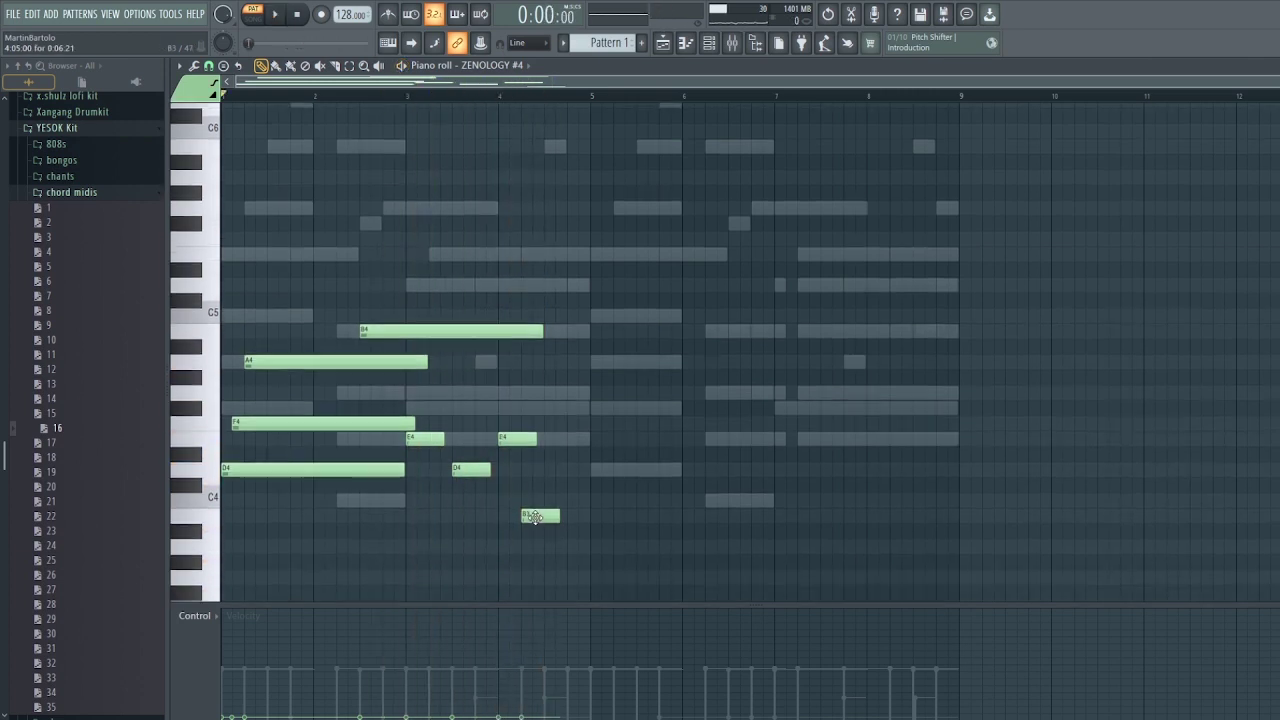
left_click(547, 550)
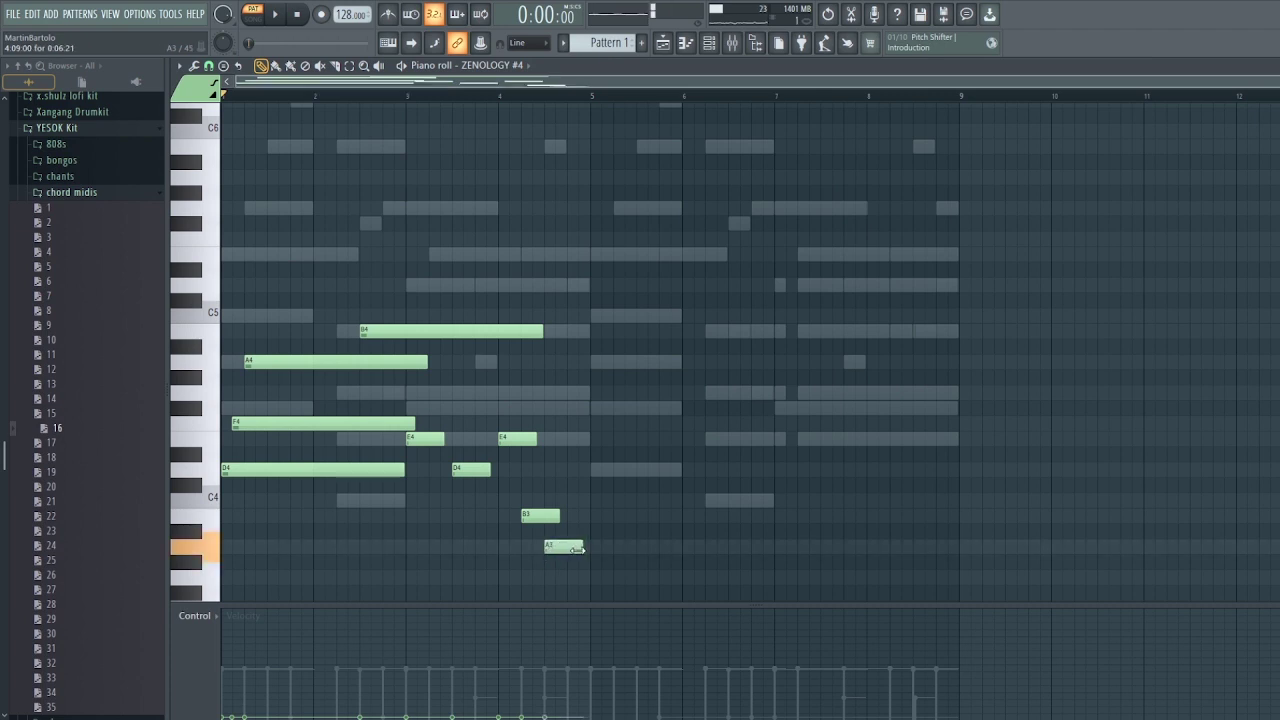
key("space")
Step: Extend the A3 to the end of bar 4 and duplicate the whole four-bar phrase into bars 5 to 8
left_click_drag(583, 550, 224, 308)
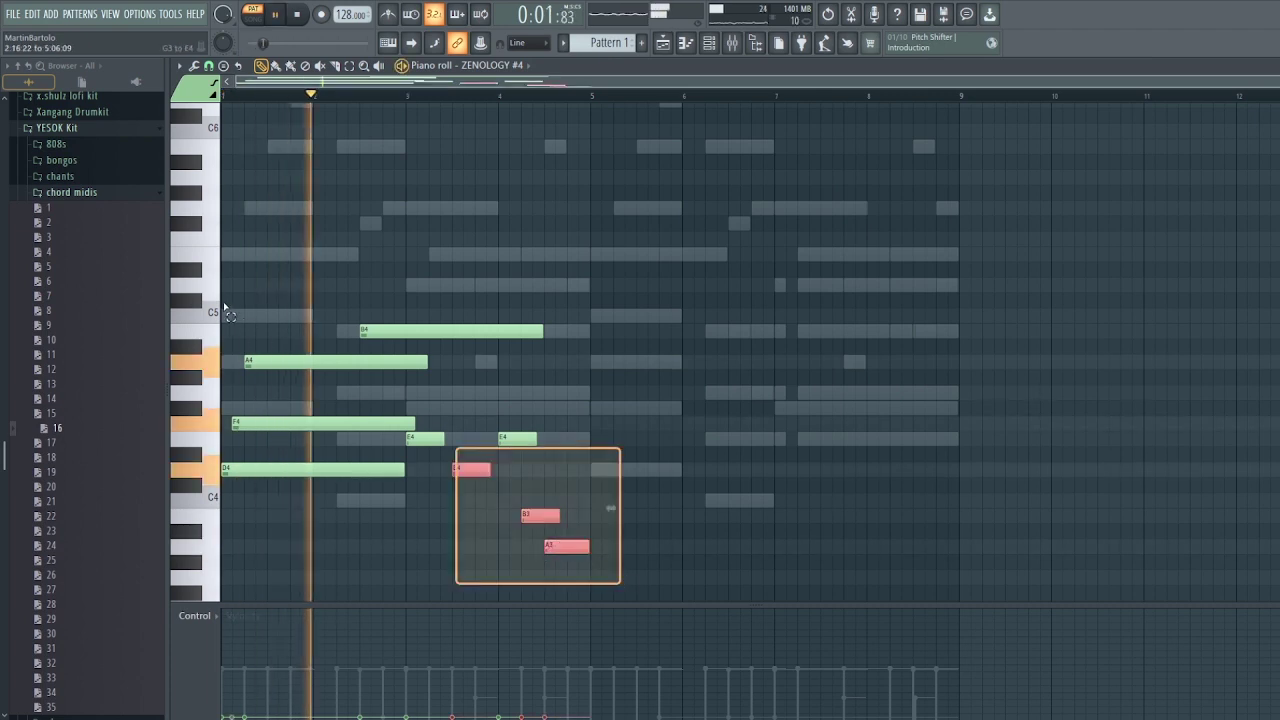
key("ctrl+b")
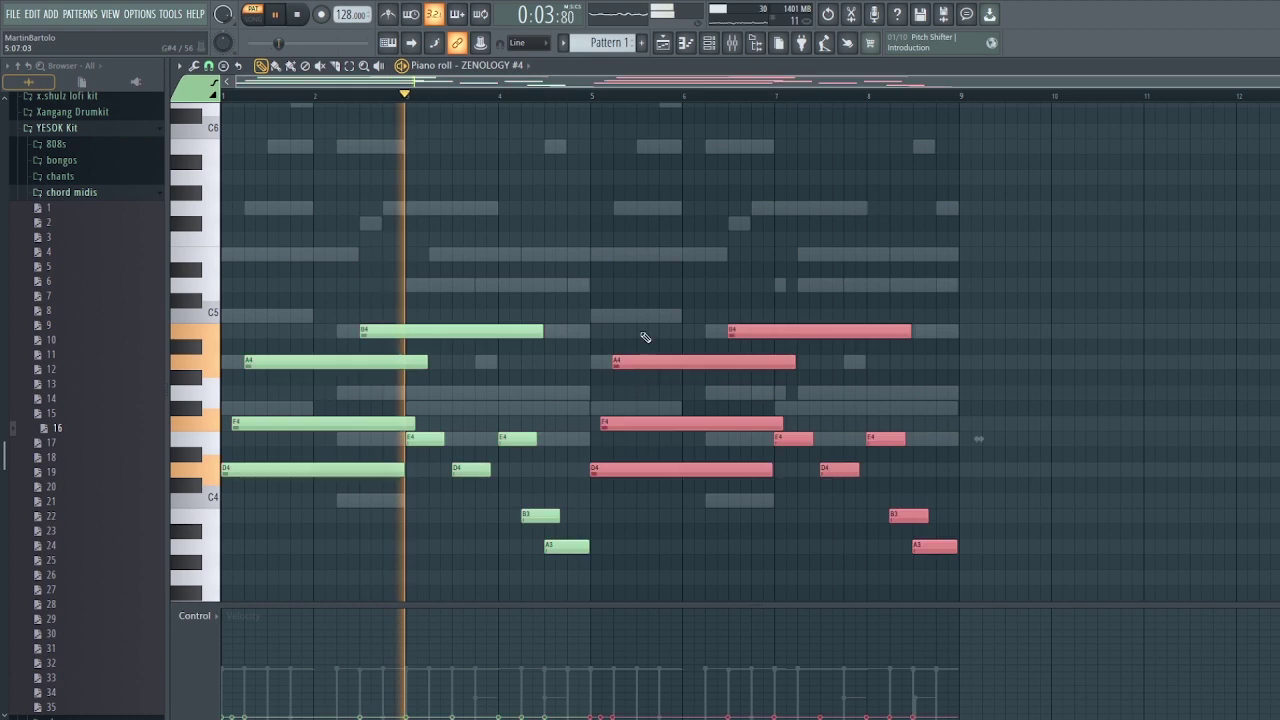
left_click(645, 254)
right_click(646, 254)
Step: Route the Purity channel and the four ZENOLOGY channels to mixer inserts 1 to 5
left_click(709, 46)
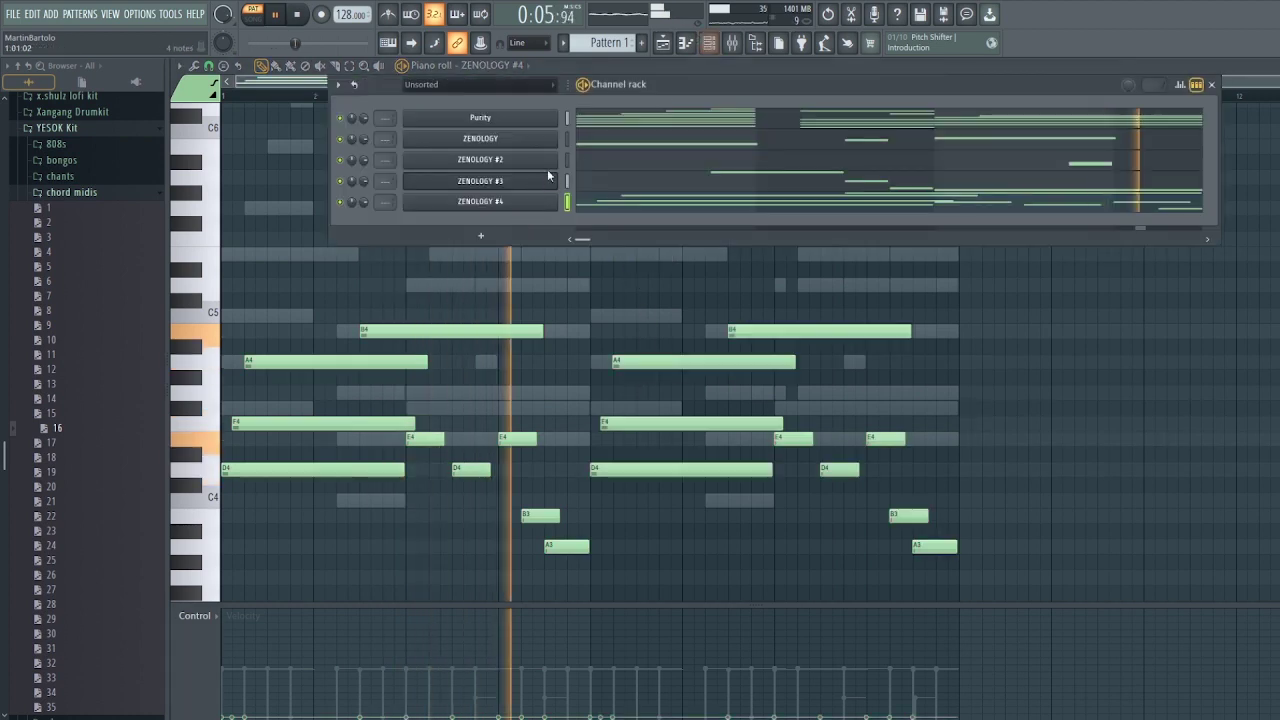
left_click(735, 45)
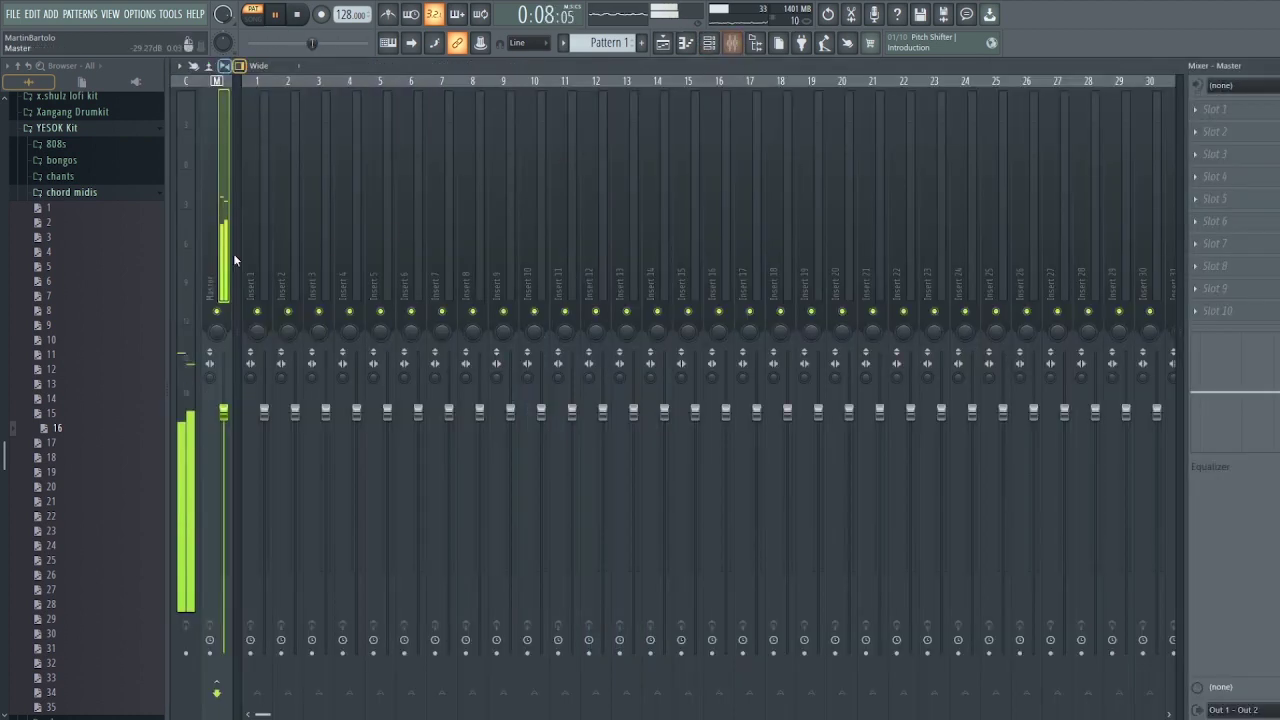
left_click(259, 243)
key("ctrl+l")
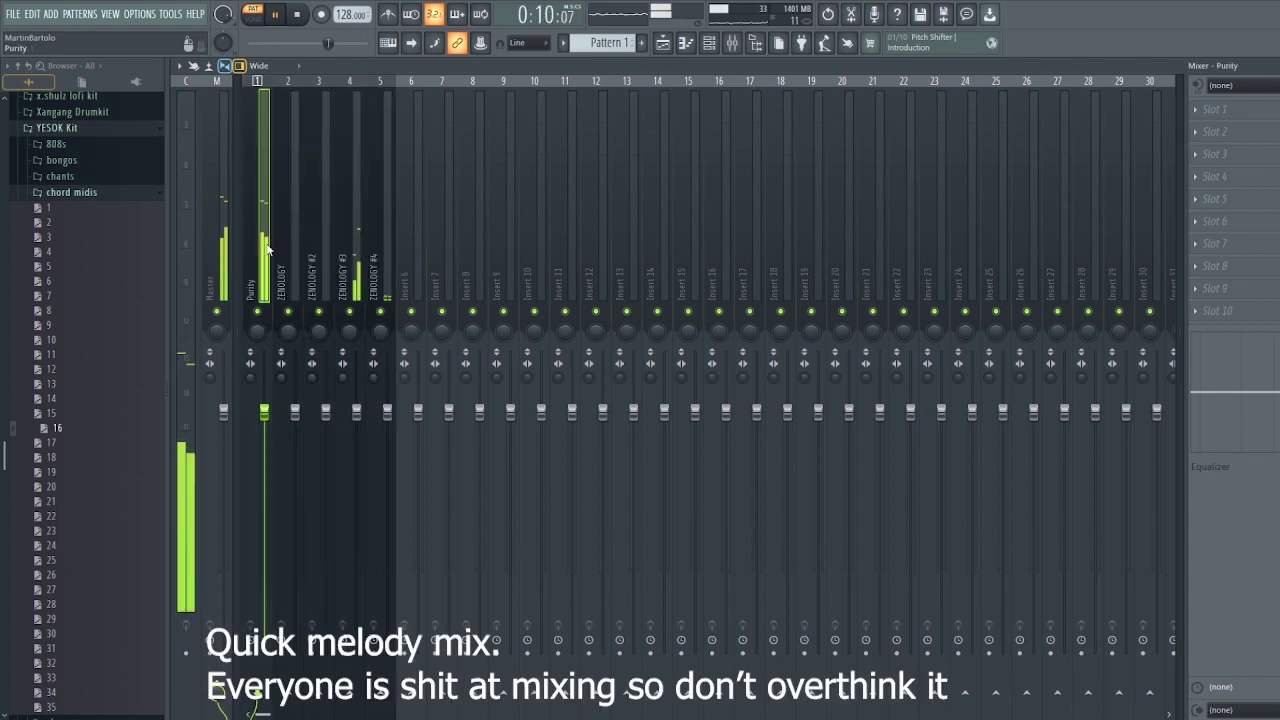
Step: Solo the ZENOLOGY #4 insert, load Fruity Reeverb 2 in its first effect slot and cut the insert's EQ high shelf to -18 dB
left_click(386, 262)
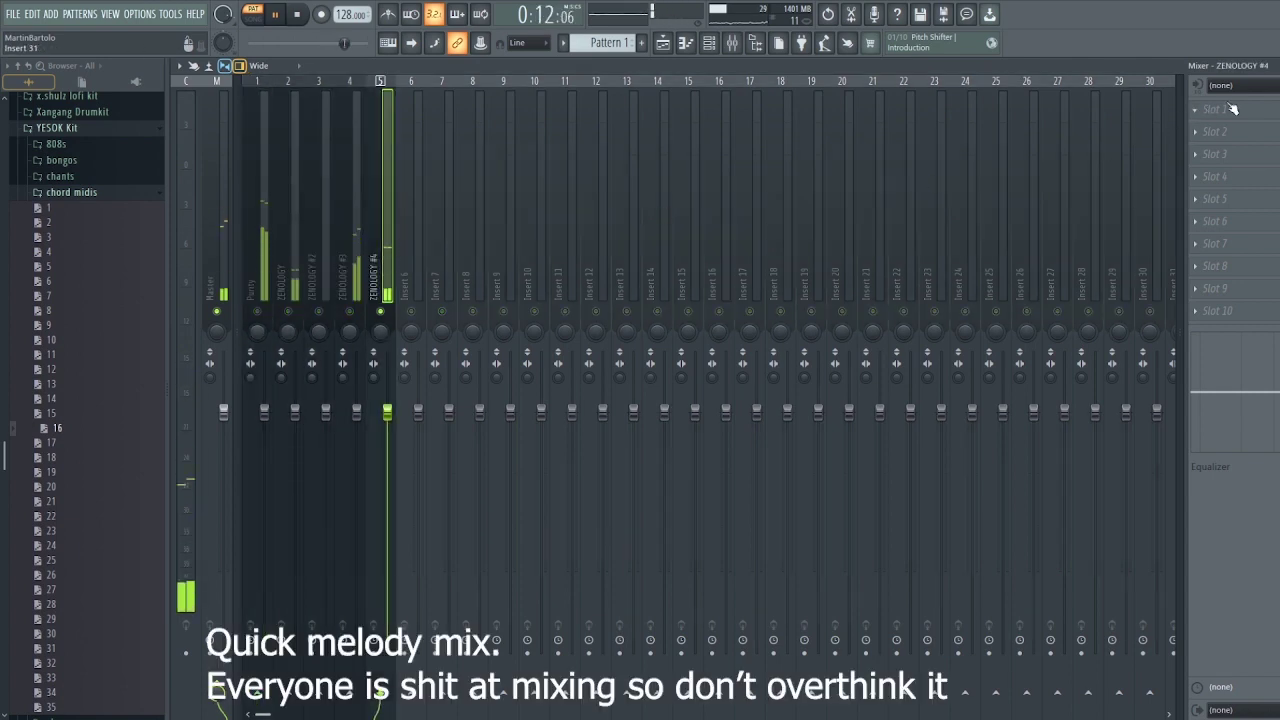
left_click(1228, 109)
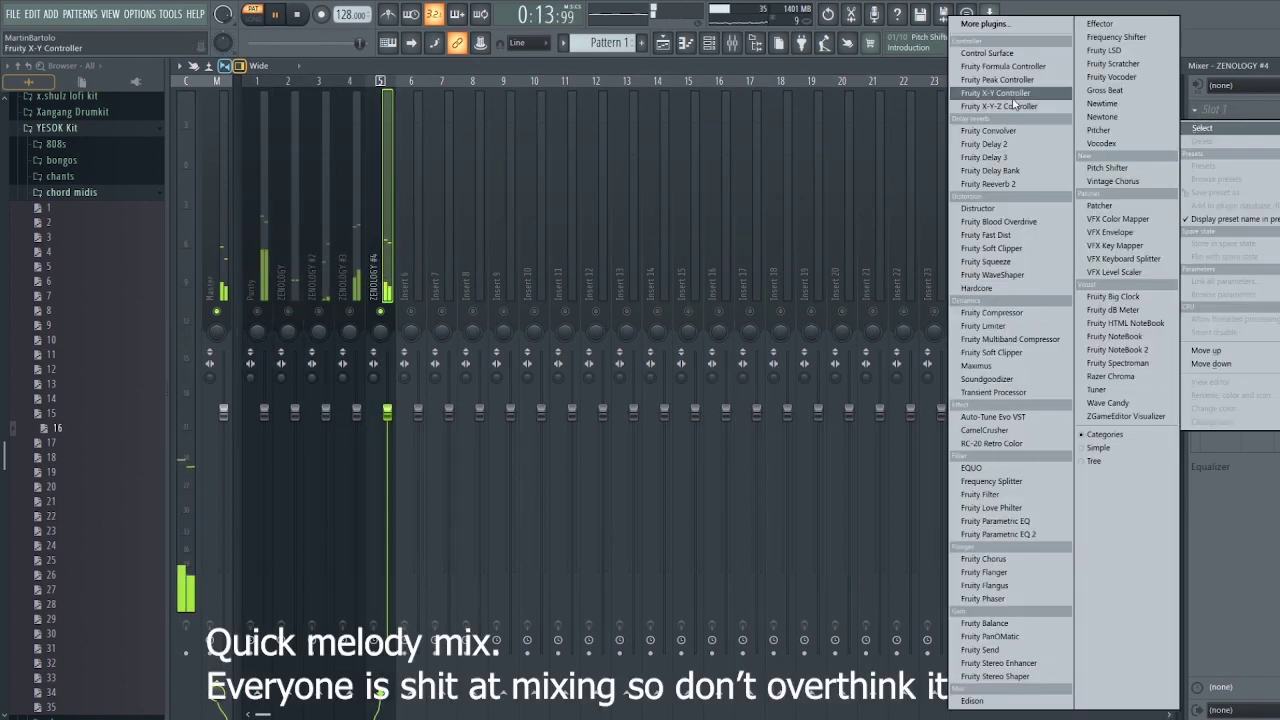
left_click(1017, 184)
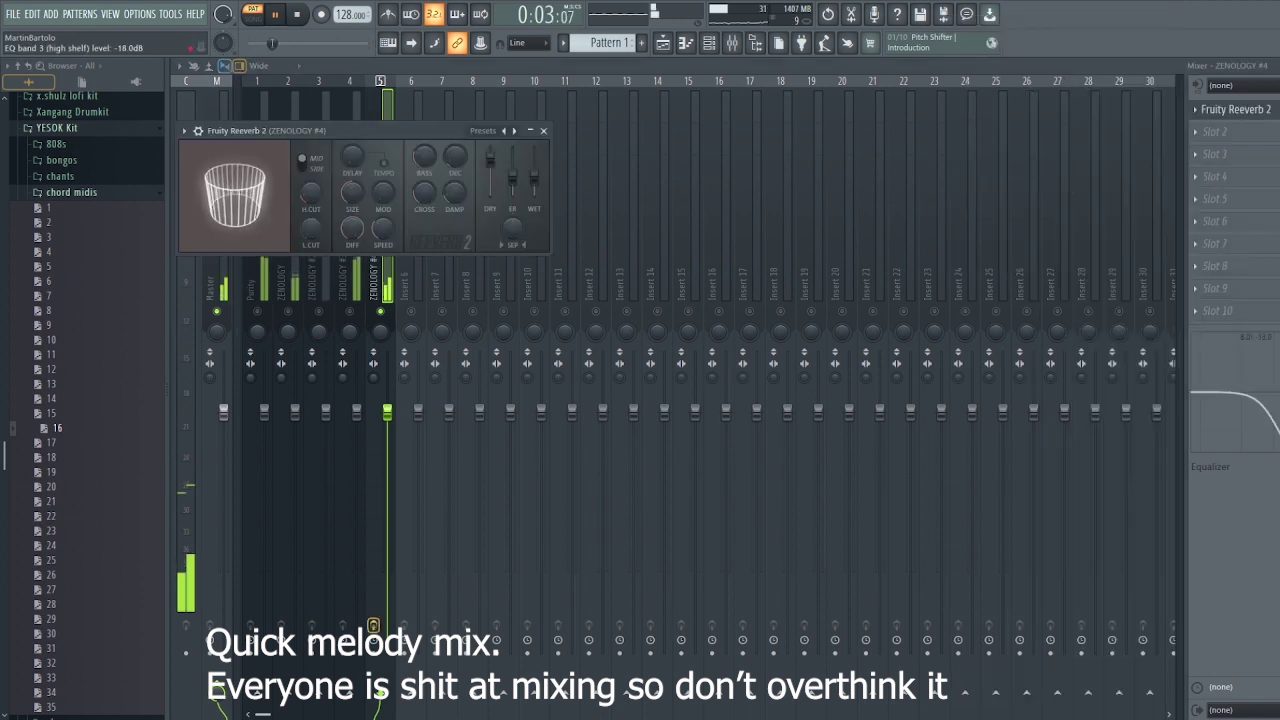
left_click(1215, 131)
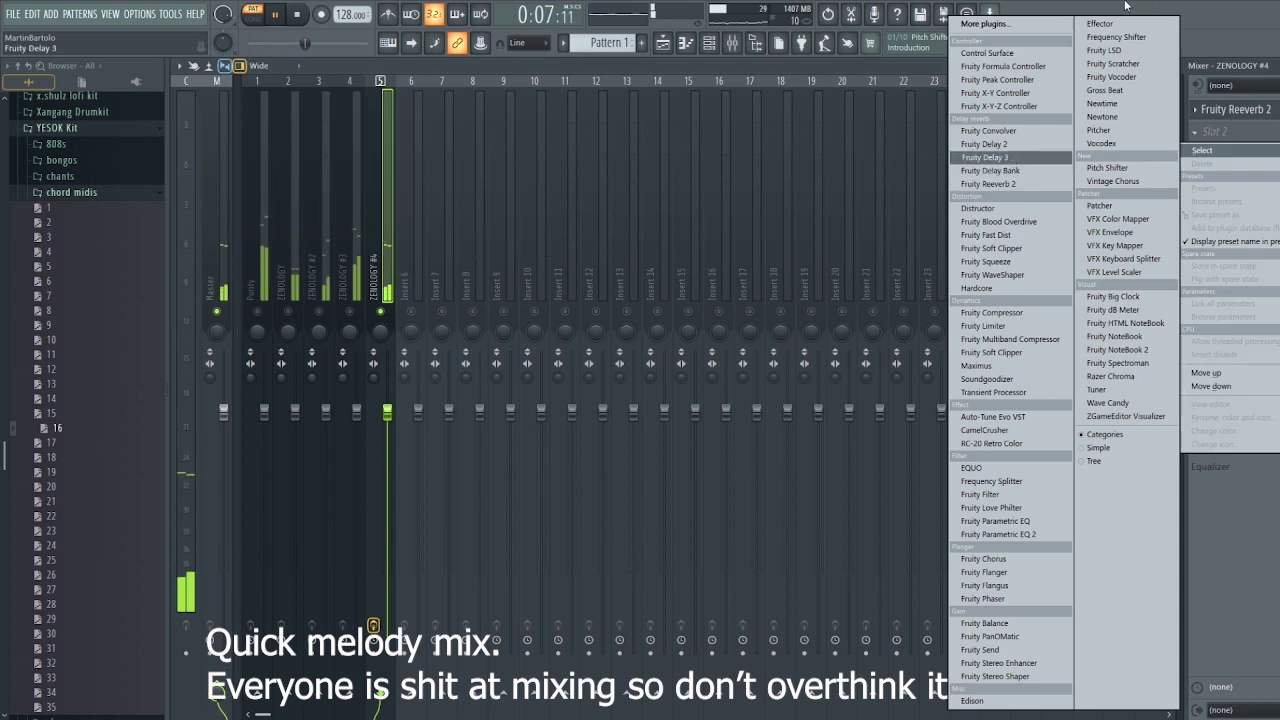
left_click(1125, 6)
Step: Listen to Purity together with ZENOLOGY #4, unsolo the inserts, and collapse the chord midis and YESOK Kit folders in the browser
left_click(266, 316)
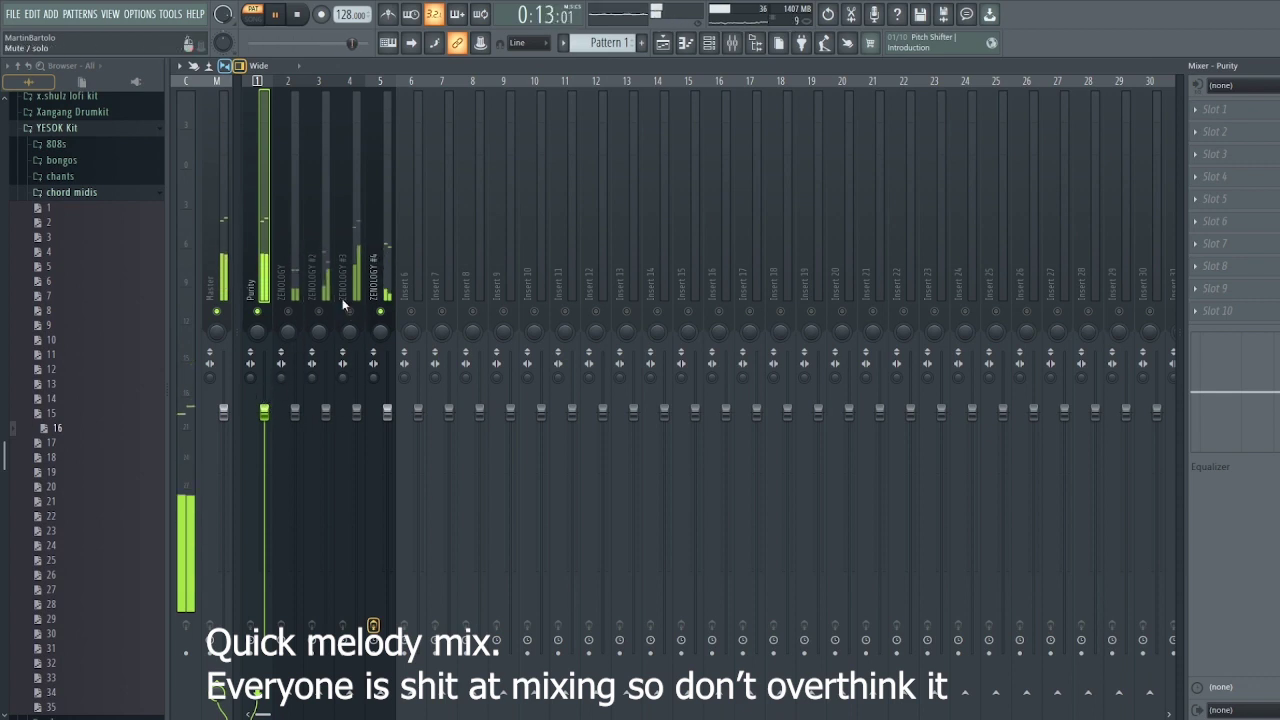
key("s")
left_click(709, 44)
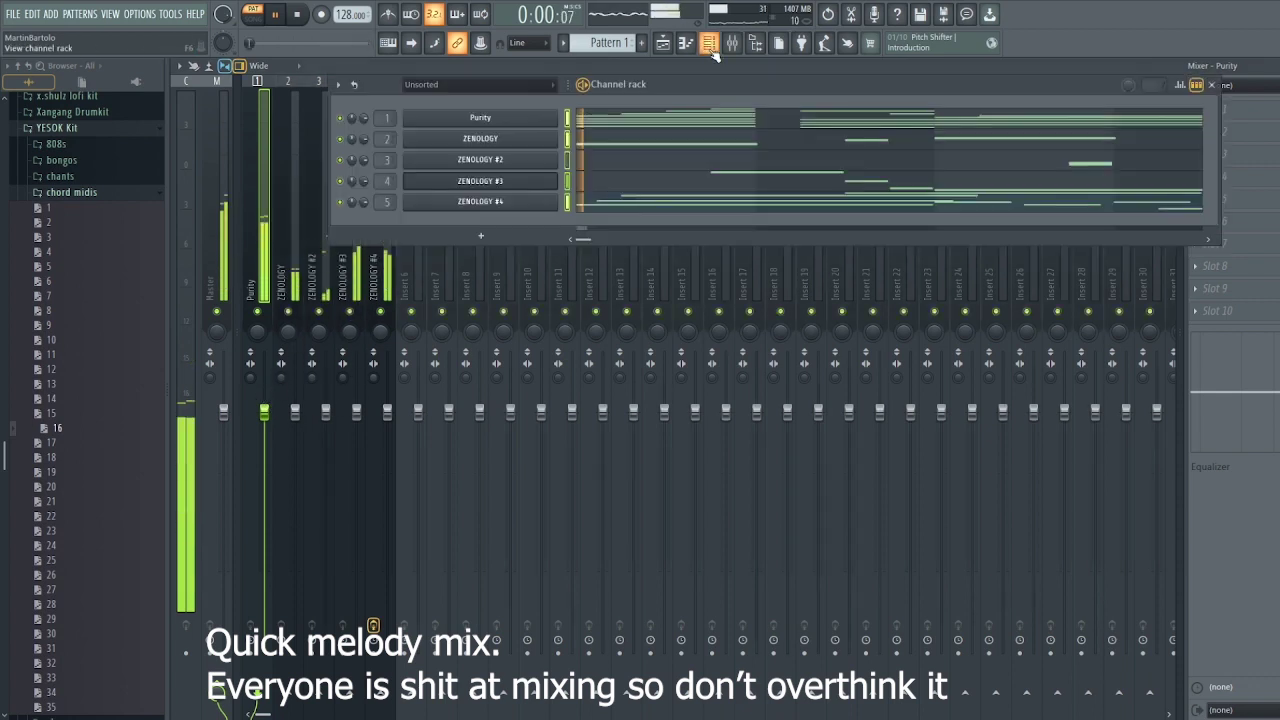
left_click(72, 196)
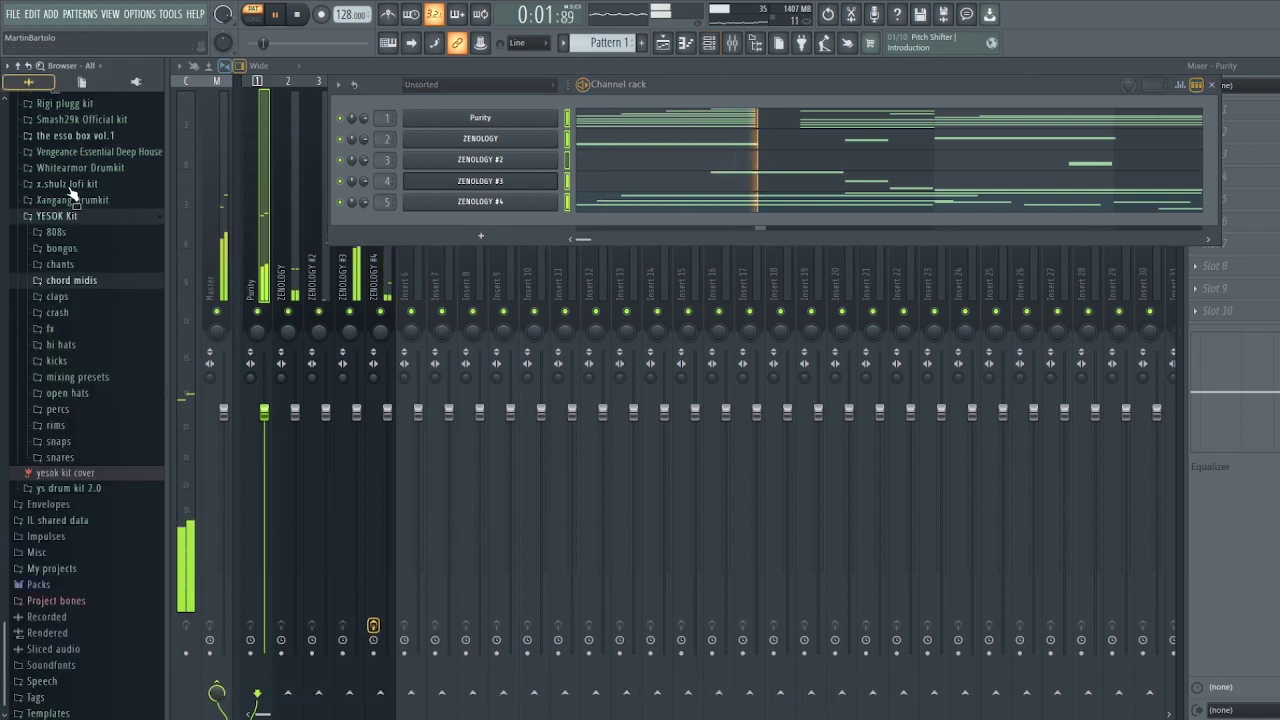
left_click(66, 215)
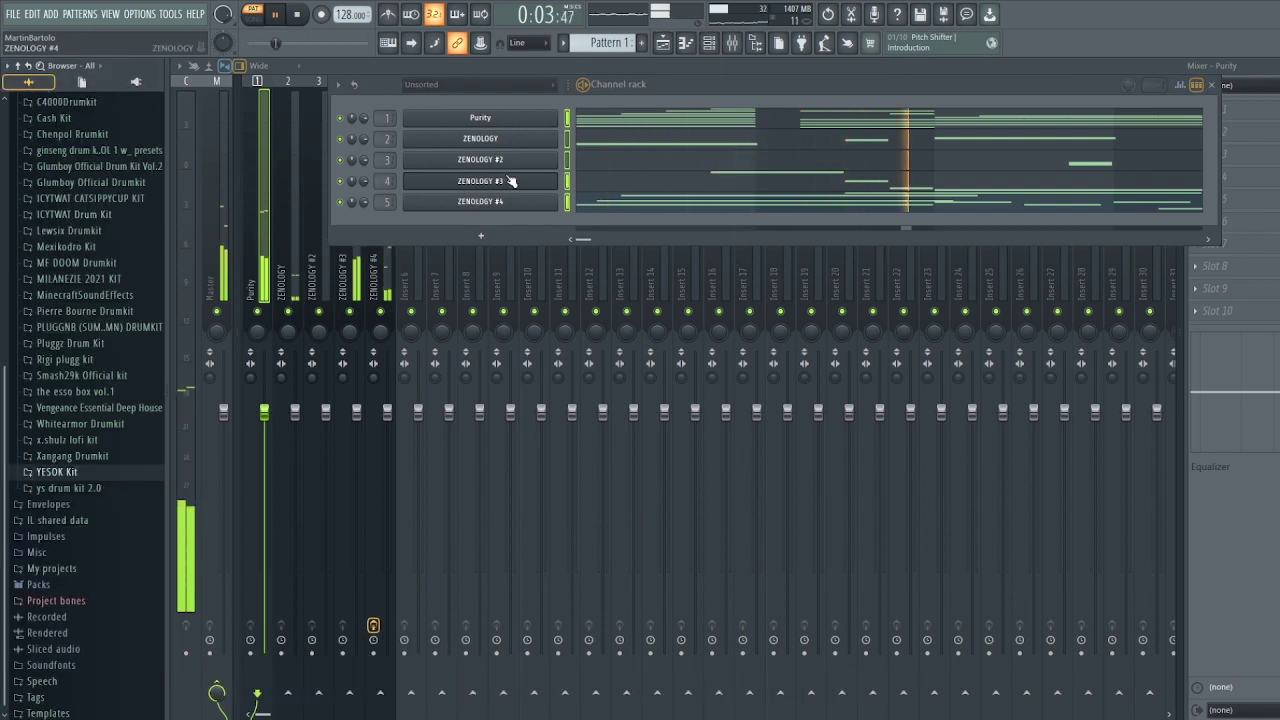
Step: Lower the volume fader of the ZENOLOGY #3 mixer insert
left_click(734, 46)
left_click(356, 250)
scroll(361, 424, "down", 5)
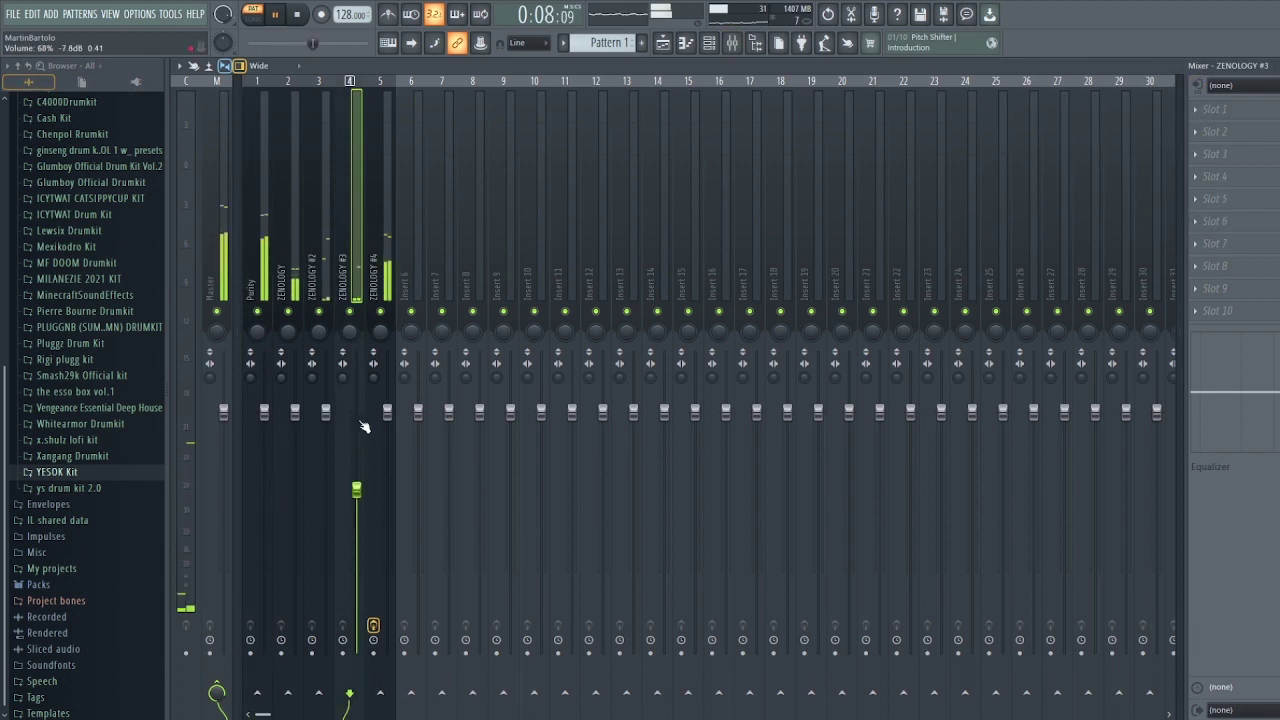
Step: Load YESOK fav clap from the kit's claps folder as a new channel and import the clap midi pattern onto it
left_click(709, 44)
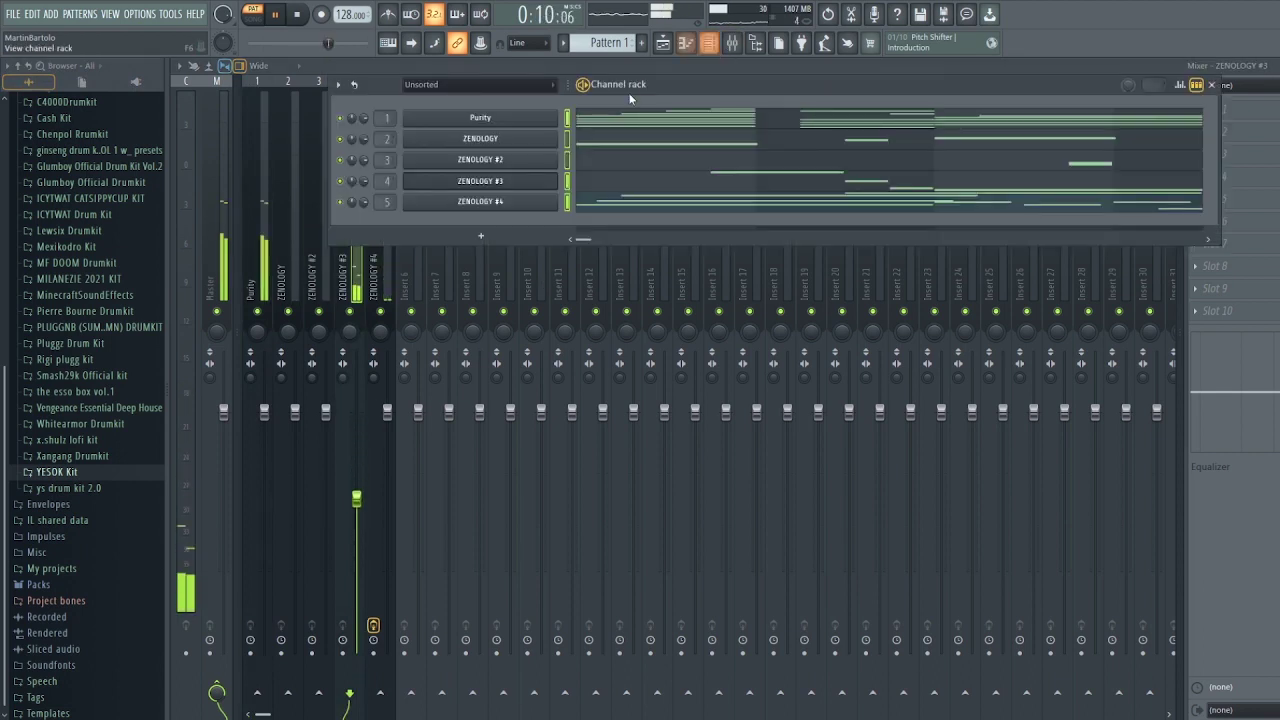
left_click(98, 472)
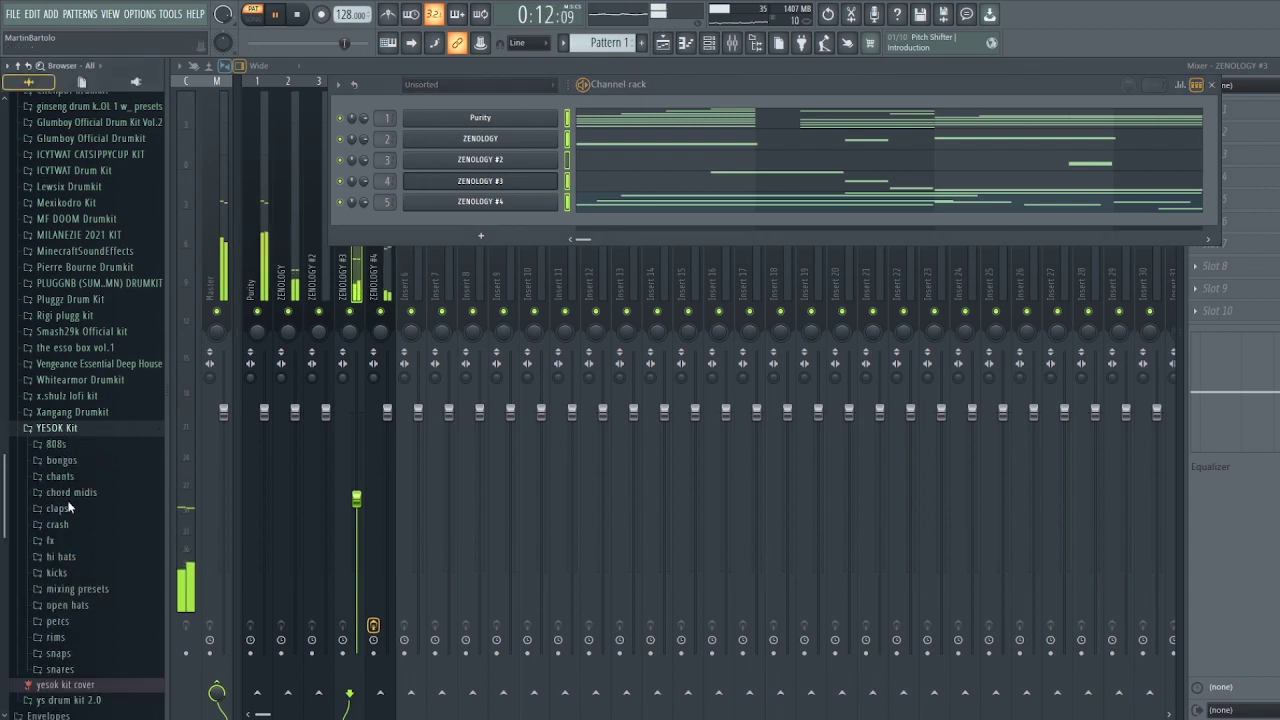
left_click(57, 465)
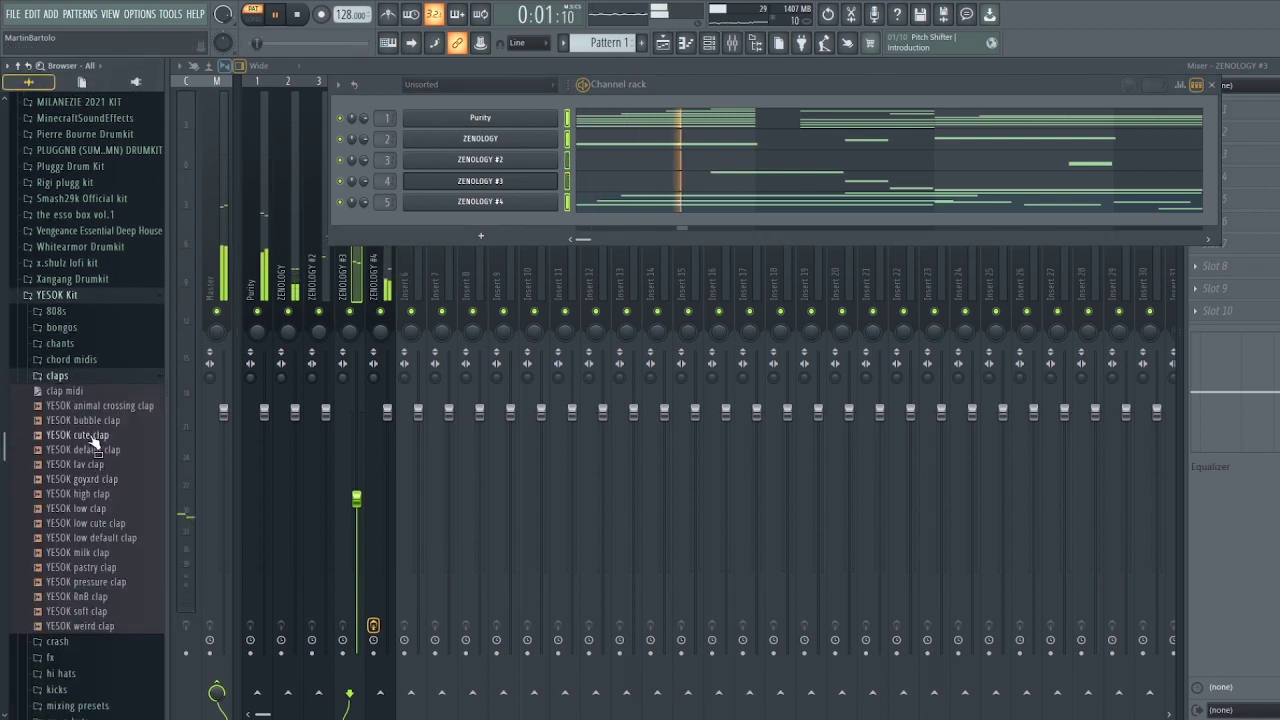
left_click_drag(89, 441, 468, 224)
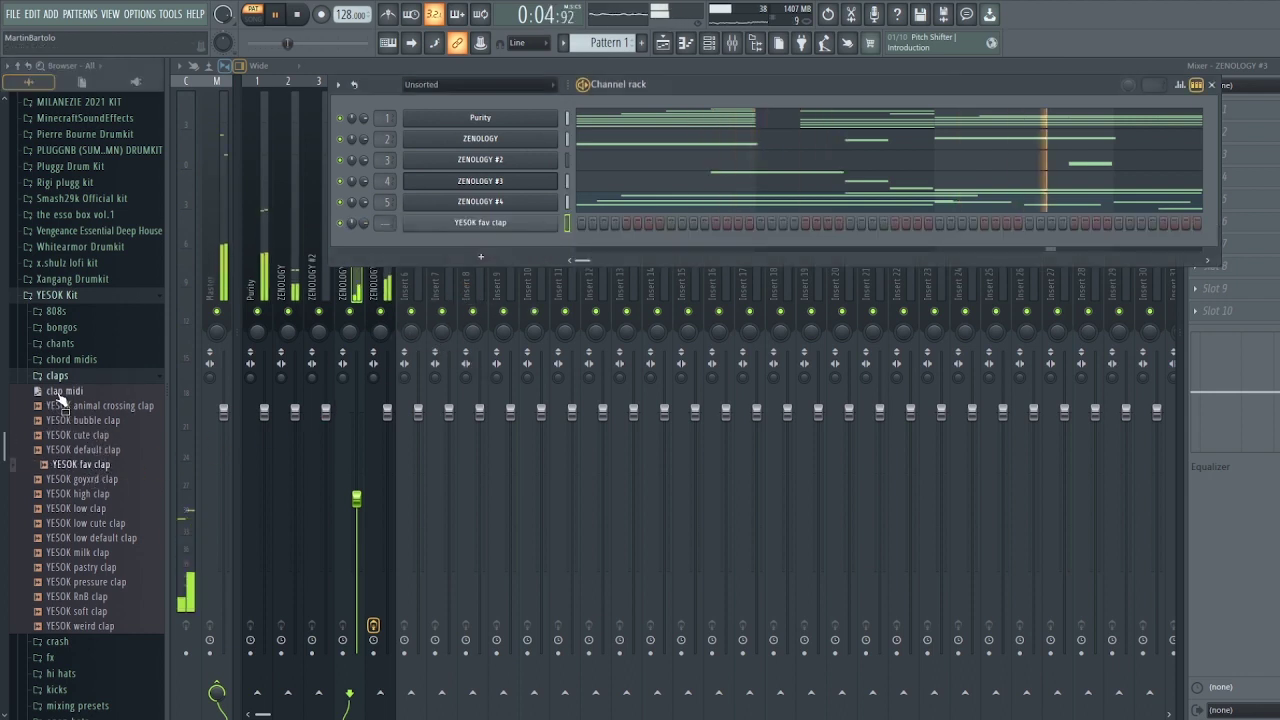
left_click_drag(70, 391, 643, 220)
left_click(777, 445)
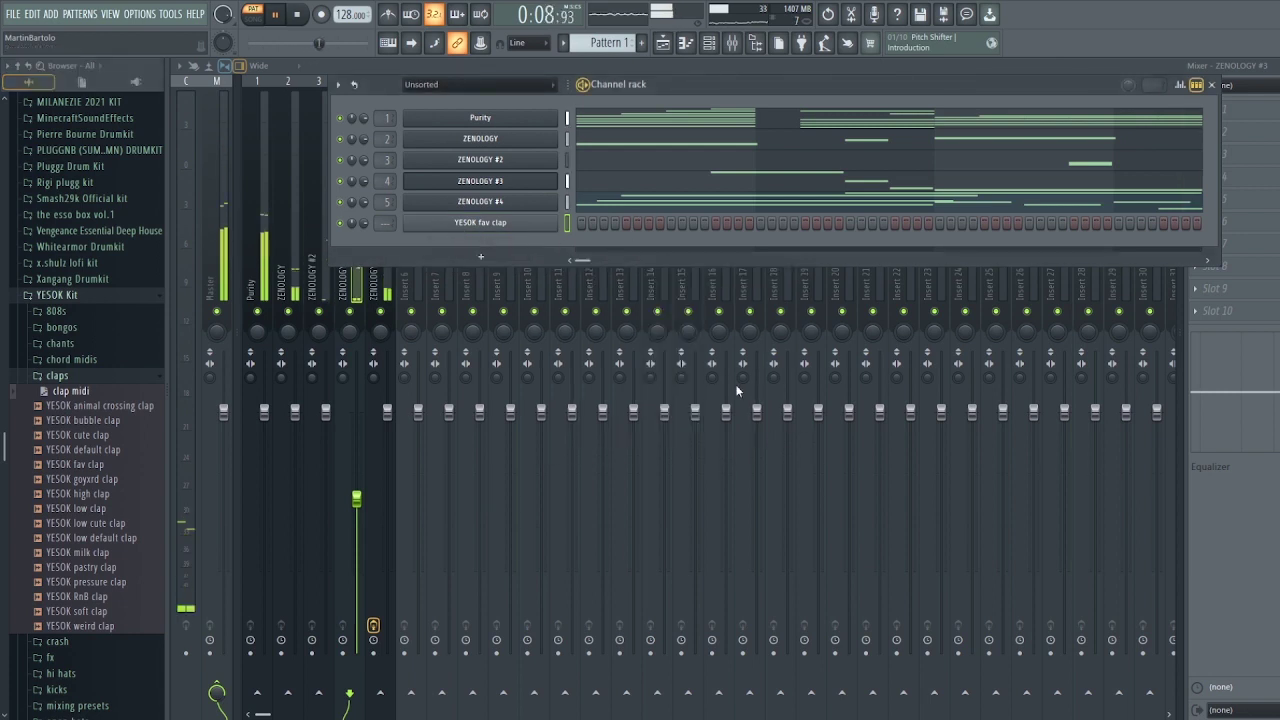
Step: Vary the ending of ZENOLOGY #4's bar 8 with E4 on beat 3, C4 half a beat after it and a shortened A3 on beat 4
left_click(627, 209)
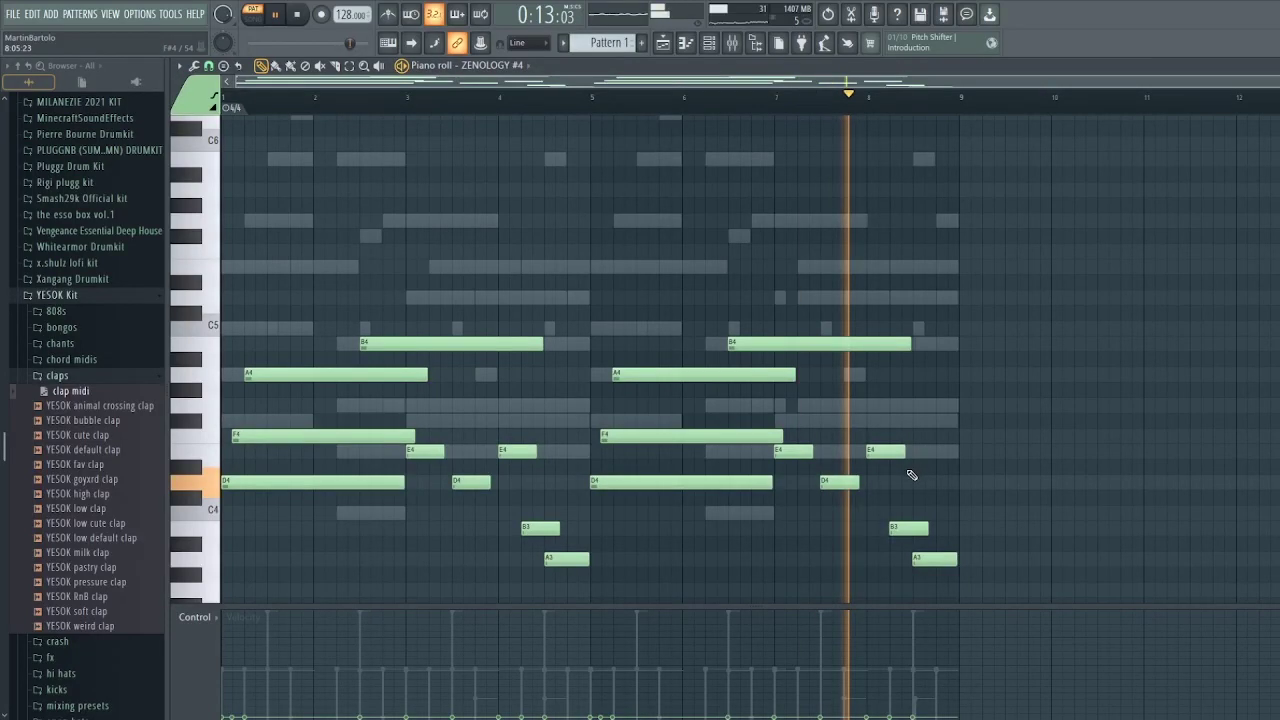
key("space")
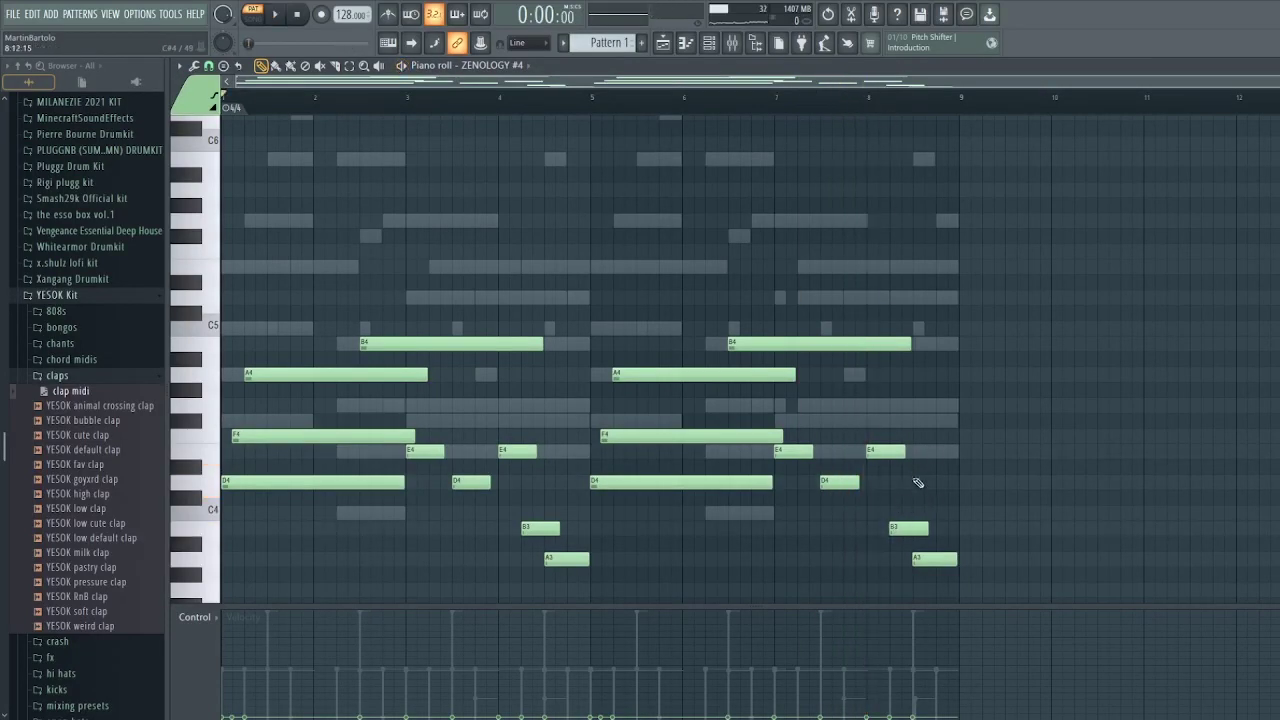
left_click(934, 484)
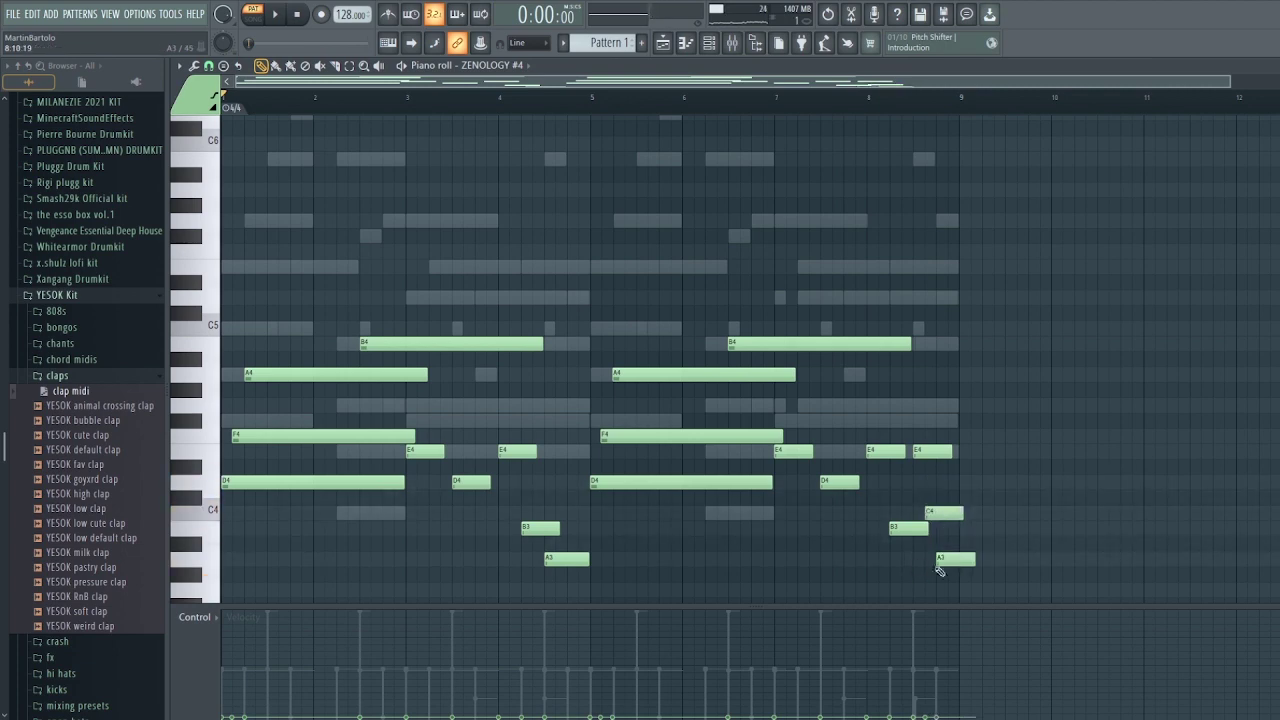
key("space")
left_click_drag(973, 562, 955, 512)
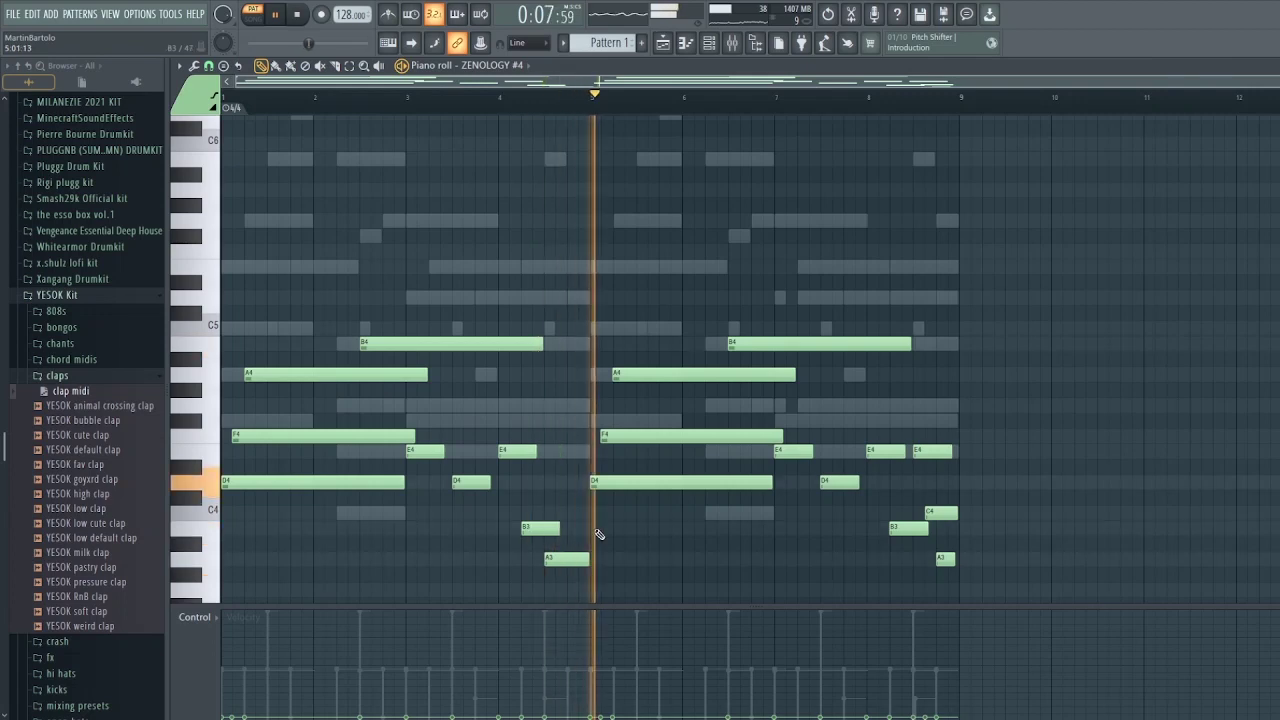
Step: Load YESOK tok rim from the kit's rims folder as a new channel below the clap and close its sampler window
left_click(711, 44)
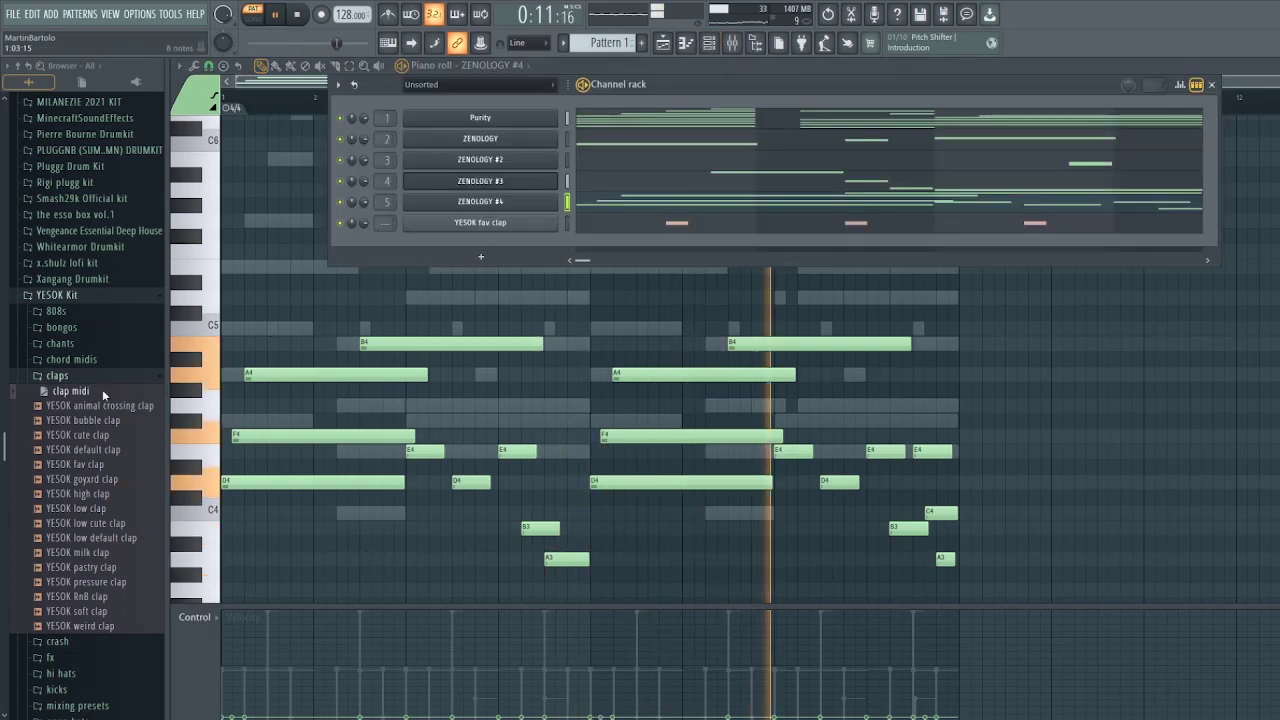
left_click(57, 375)
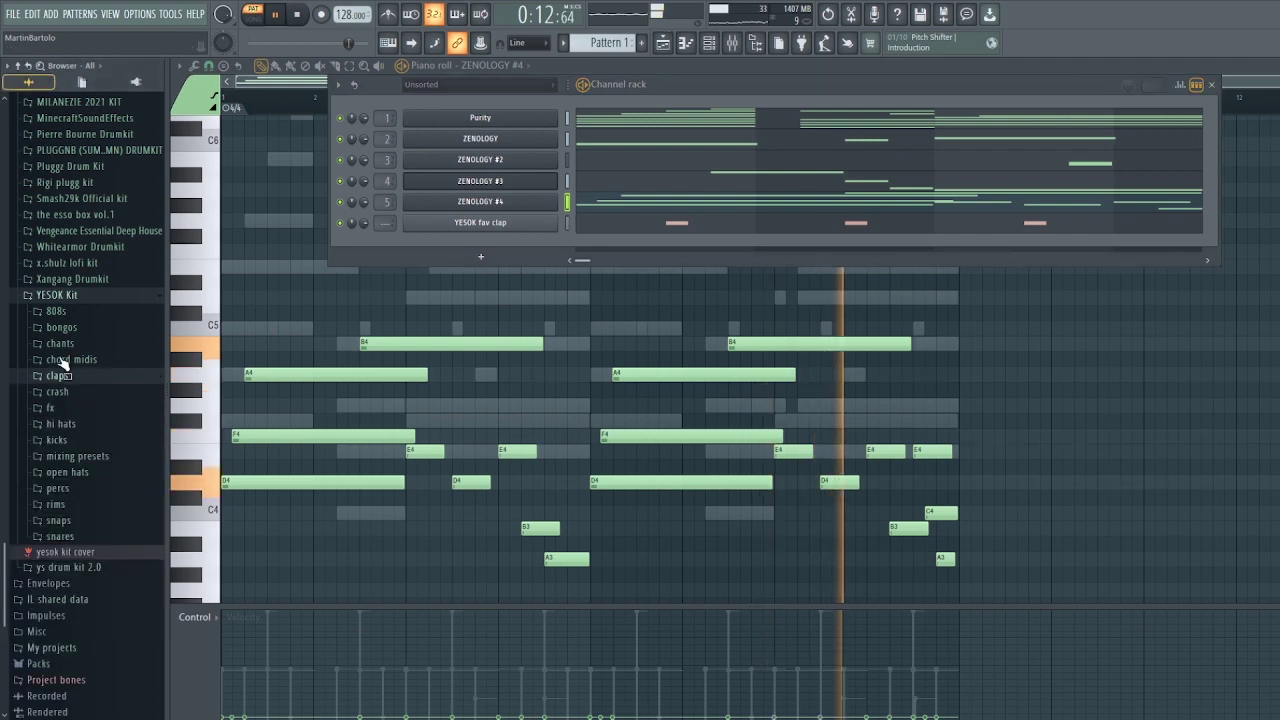
left_click(55, 505)
scroll(79, 551, "down", 3)
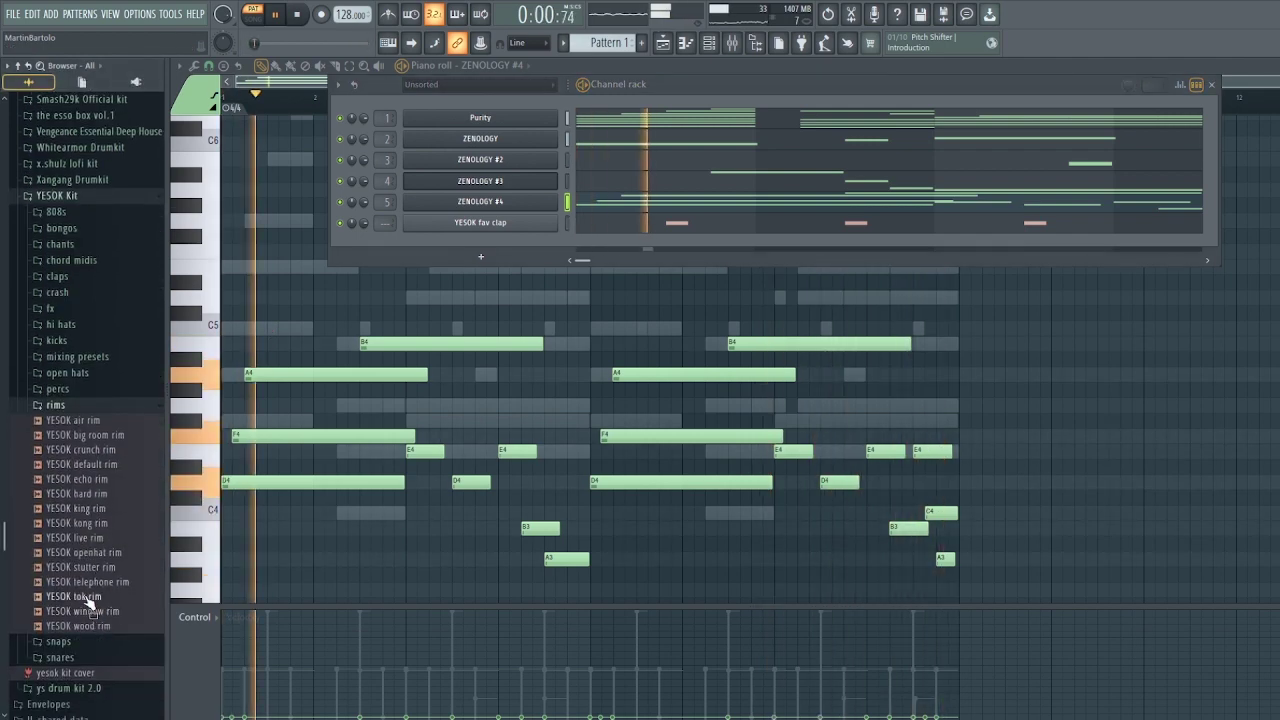
left_click_drag(86, 600, 467, 239)
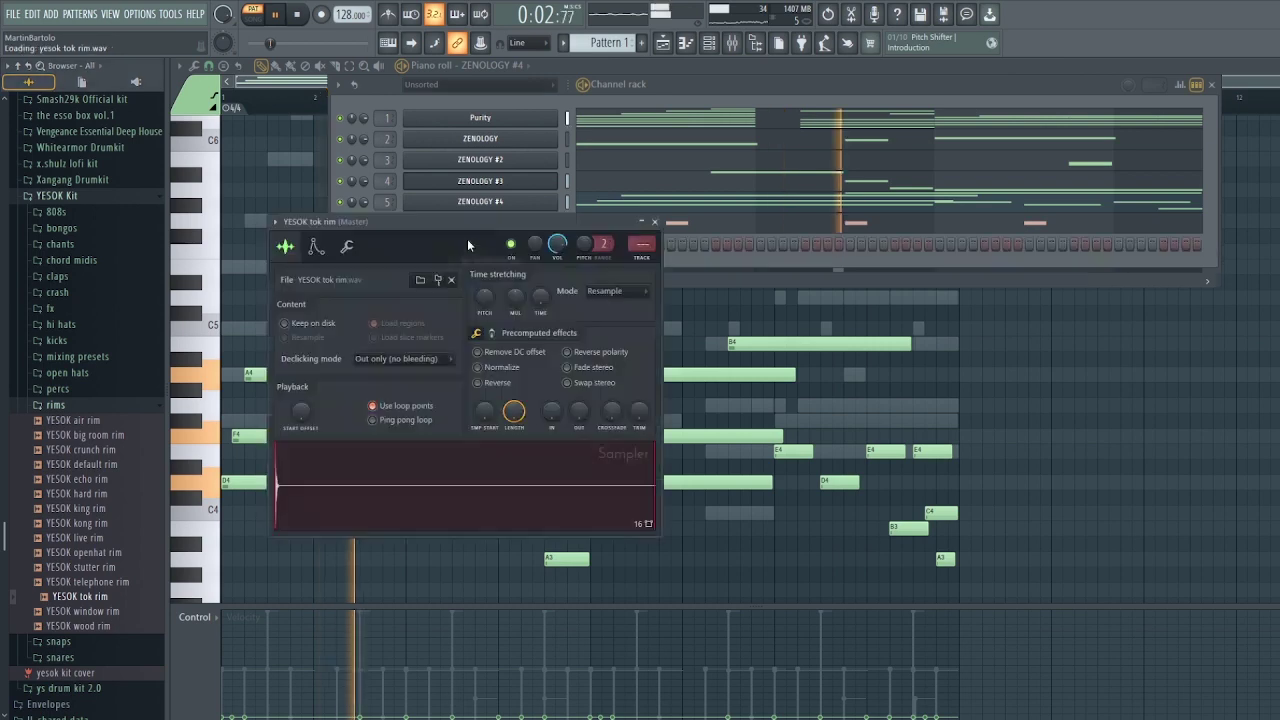
left_click(656, 223)
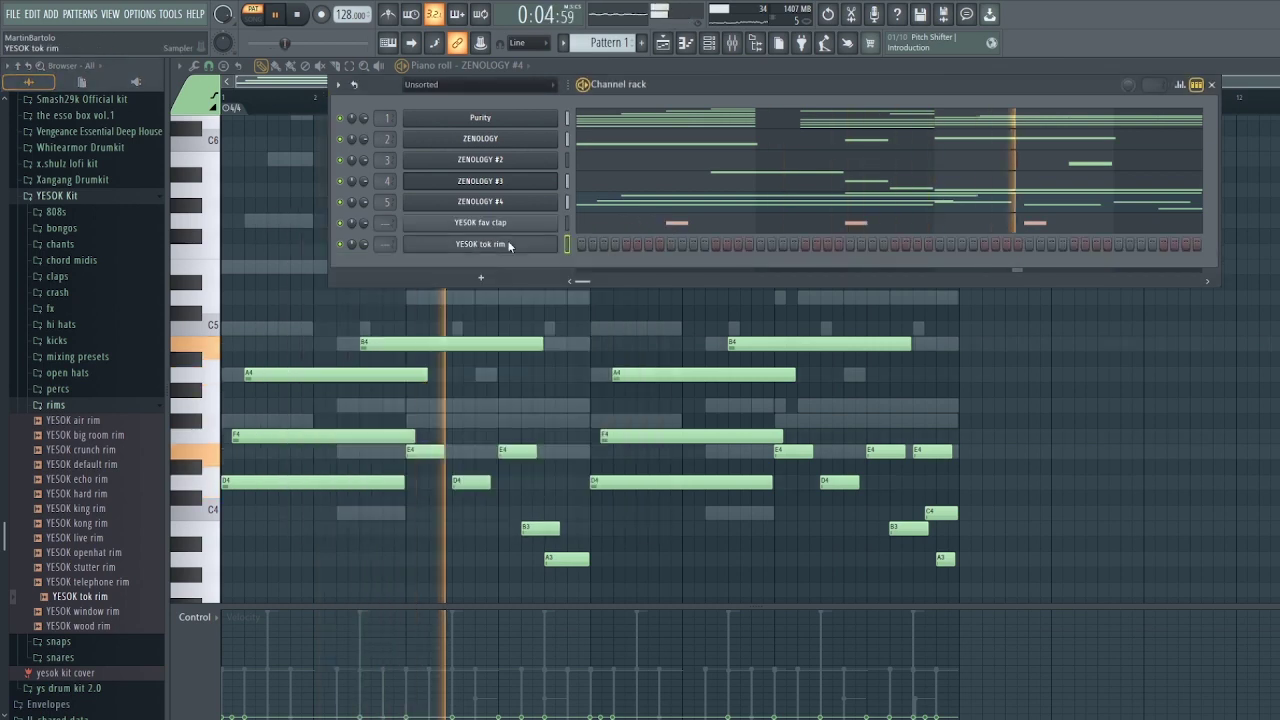
Step: Open YESOK tok rim's piano roll and place C5 hits at bar 1 beat 4 and bar 2 beat 2, each one beat long
right_click(508, 246)
left_click(585, 250)
key("space")
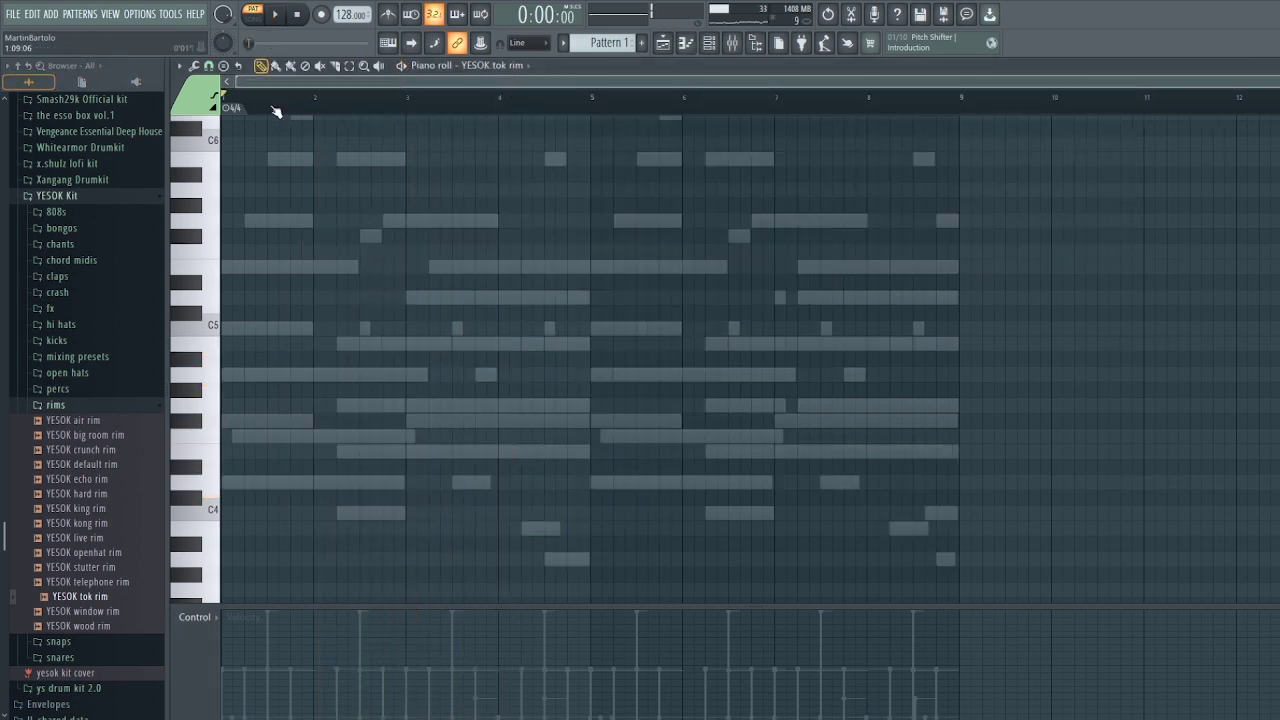
key("space")
left_click_drag(300, 437, 305, 327)
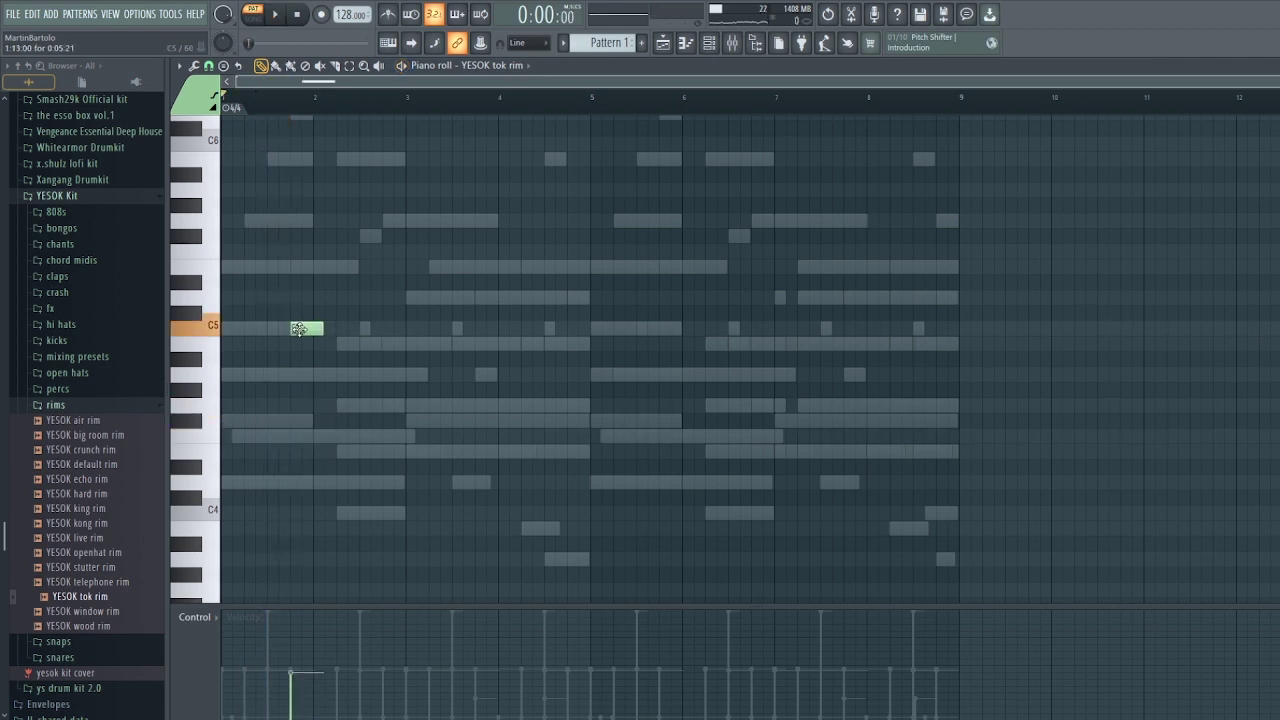
left_click_drag(299, 329, 300, 328)
key("space")
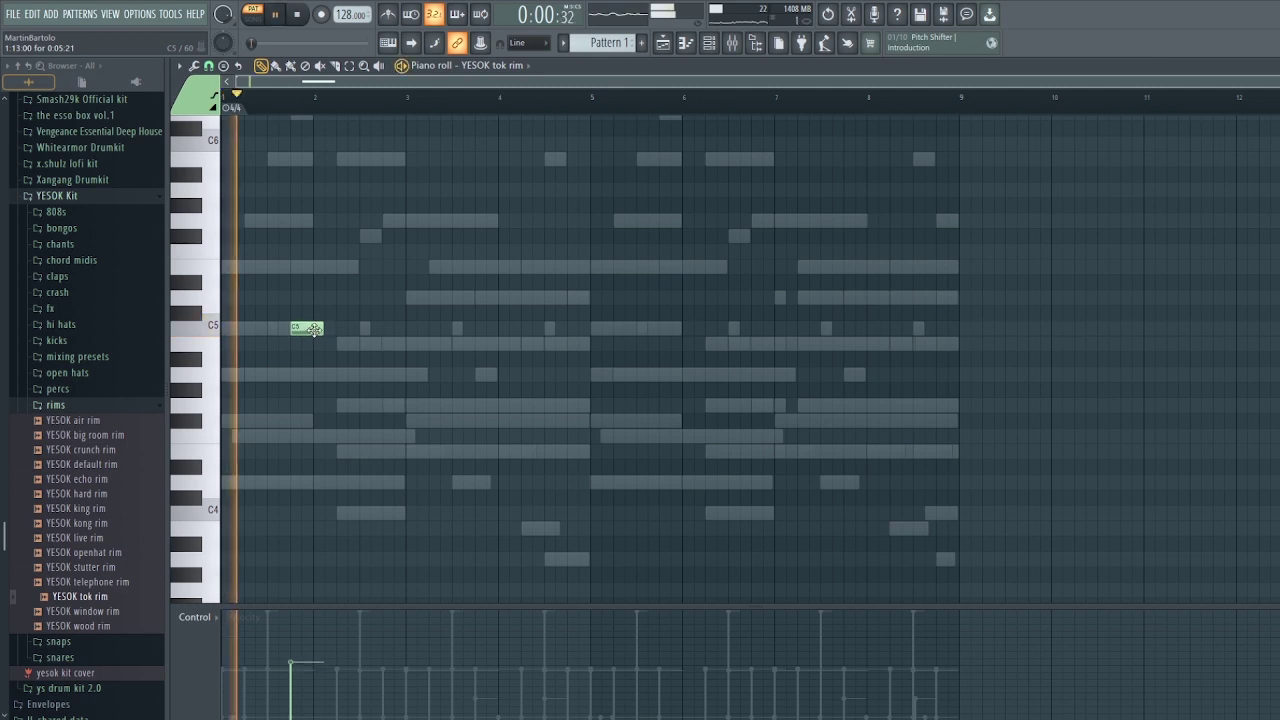
left_click(346, 329)
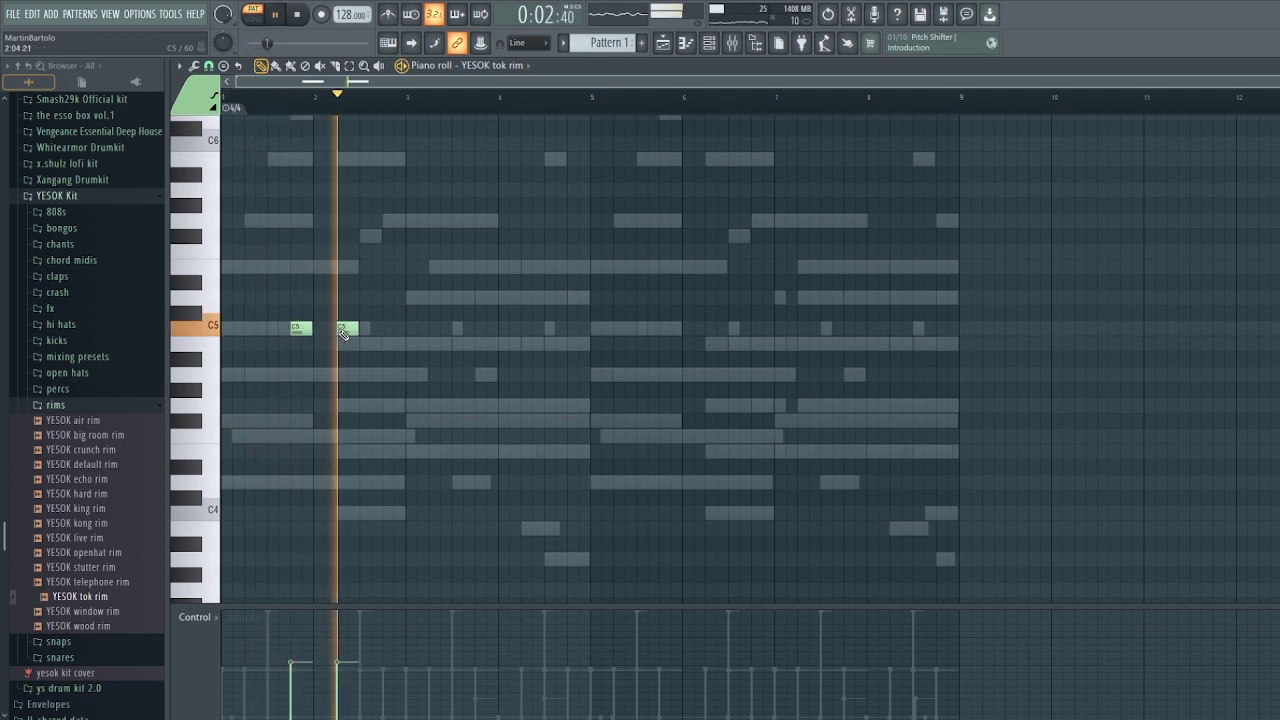
Step: Add a C5 rim hit at bar 4 beat 2 and copy the three-hit rim pattern into bars 5 to 8
left_click_drag(372, 344, 291, 328)
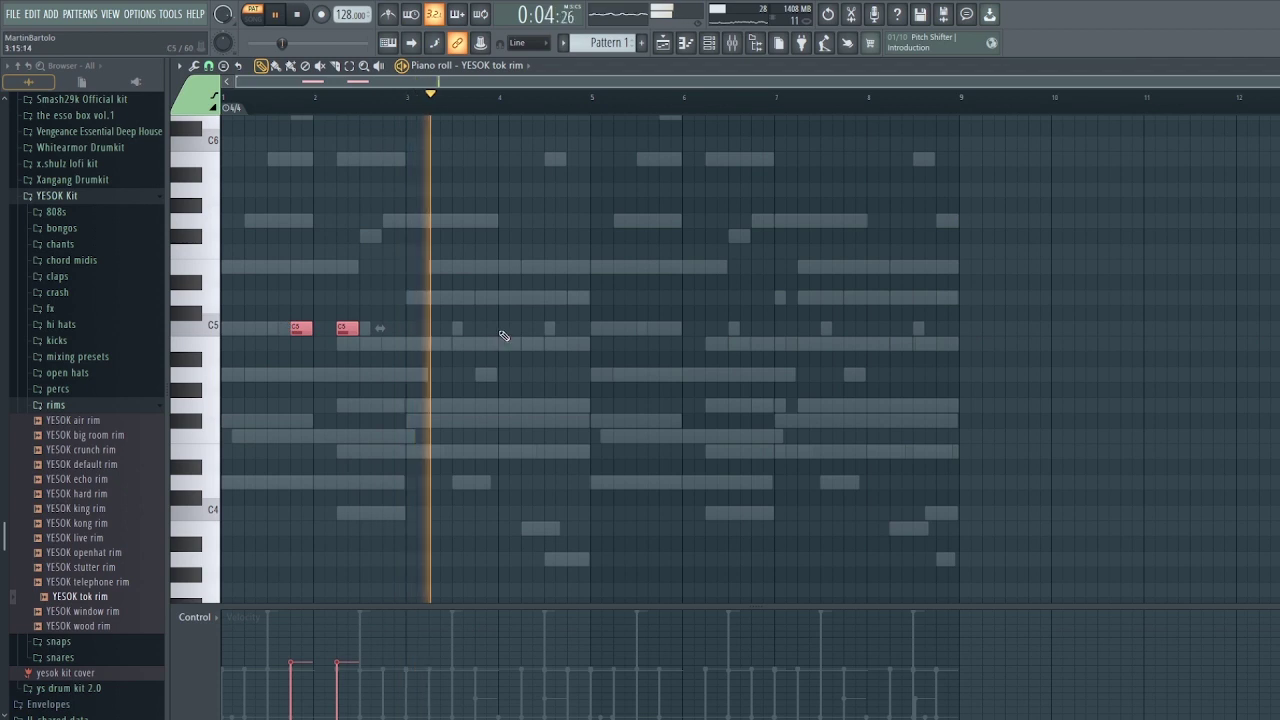
left_click(528, 330)
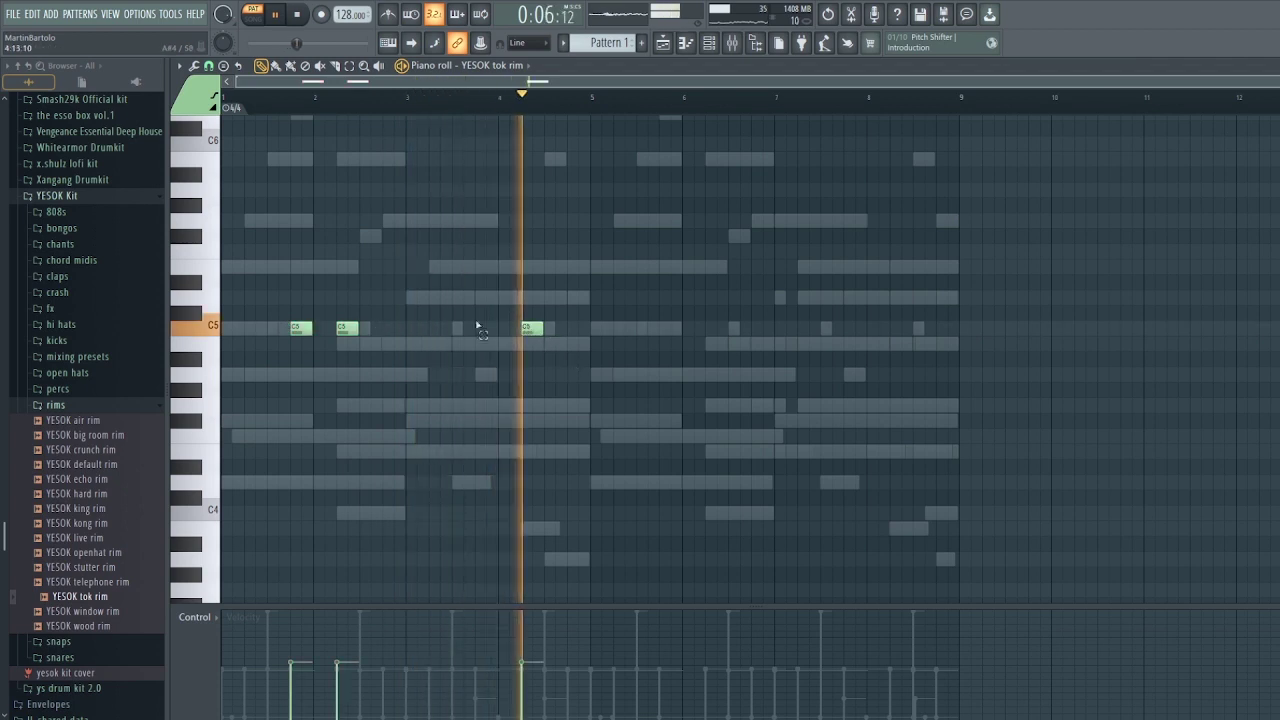
left_click_drag(566, 363, 278, 283)
left_click_drag(309, 328, 668, 327)
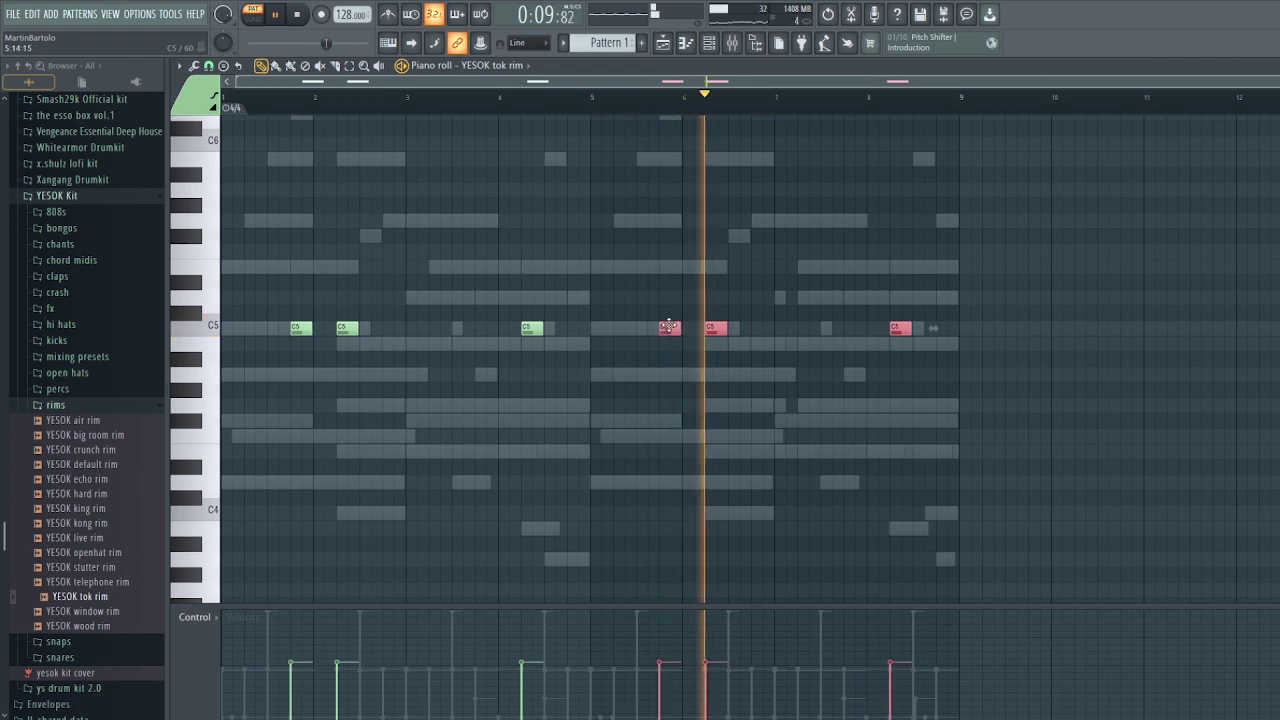
Step: Load YESOK acoustic hh from the kit's hi hats folder as a new channel below the rim and open its piano roll
left_click(710, 44)
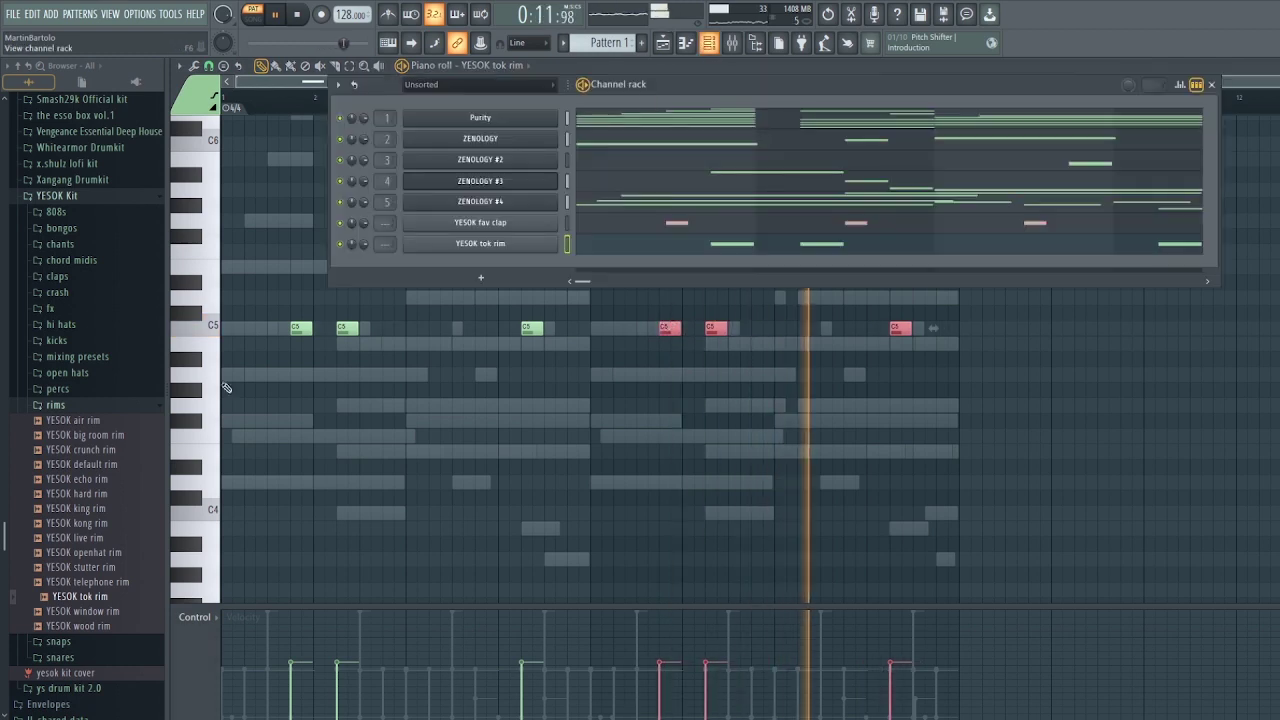
left_click(55, 404)
left_click(62, 346)
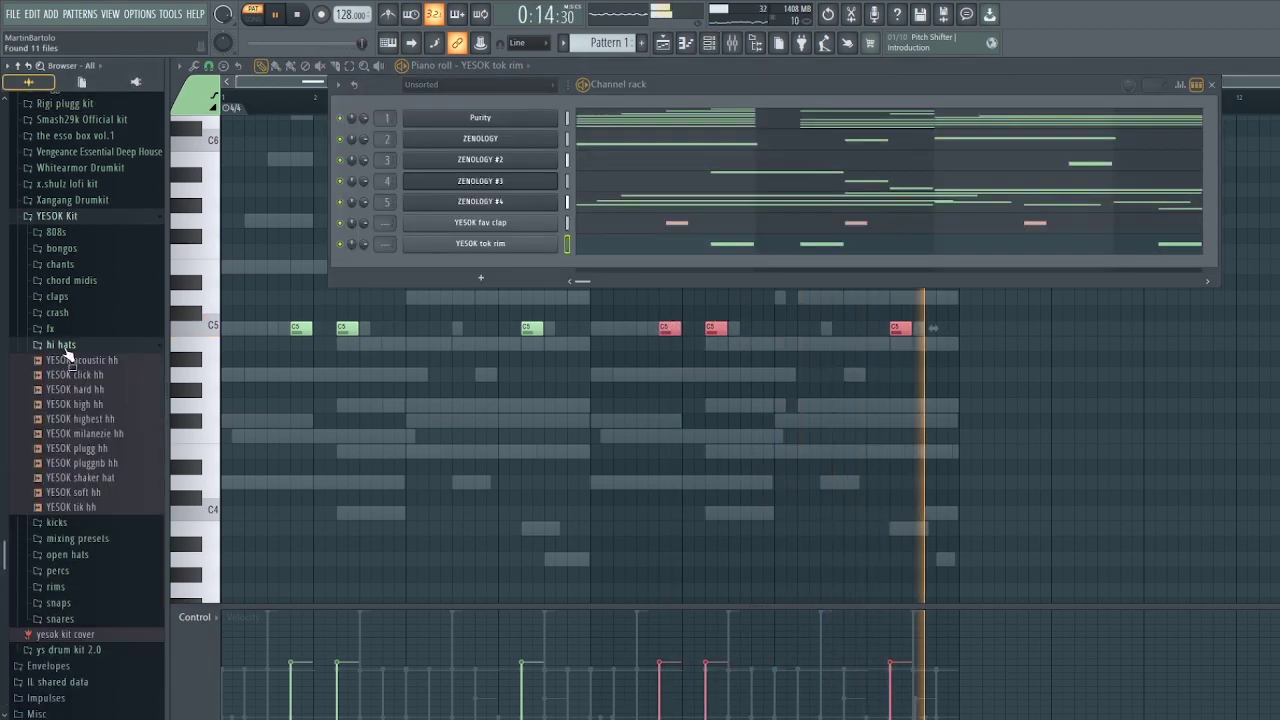
left_click_drag(86, 362, 507, 266)
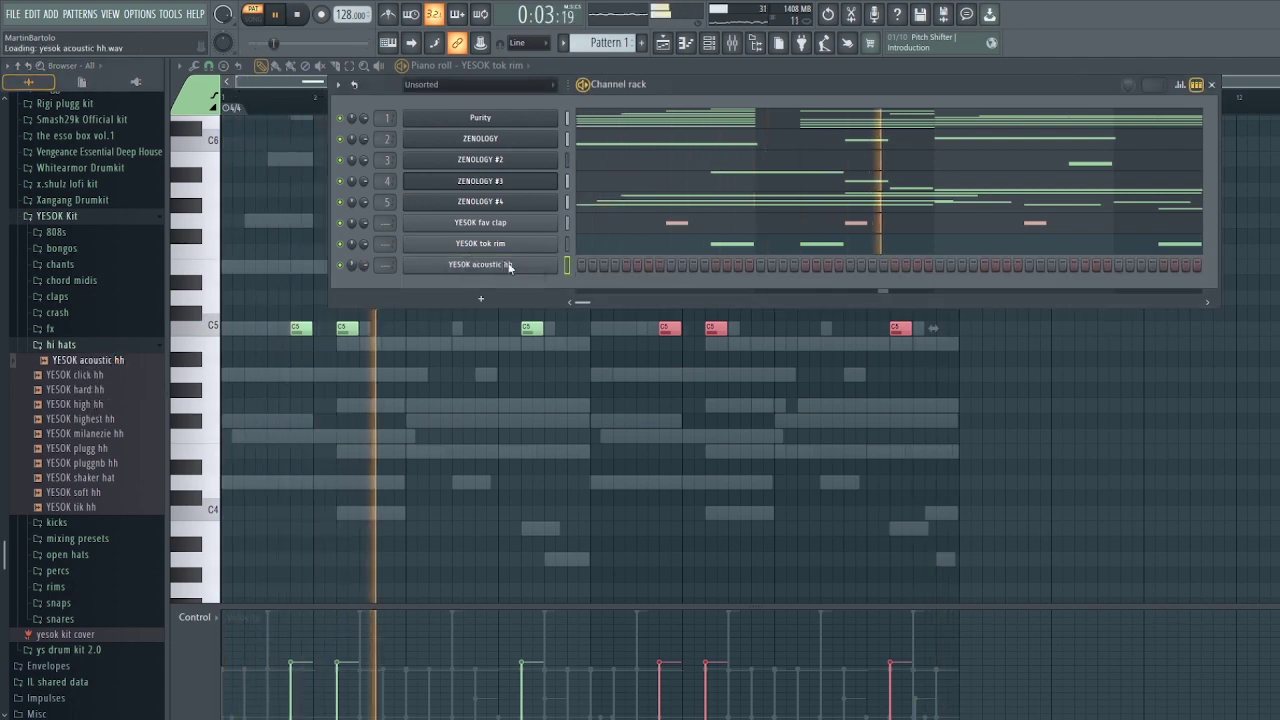
right_click(550, 264)
left_click(596, 263)
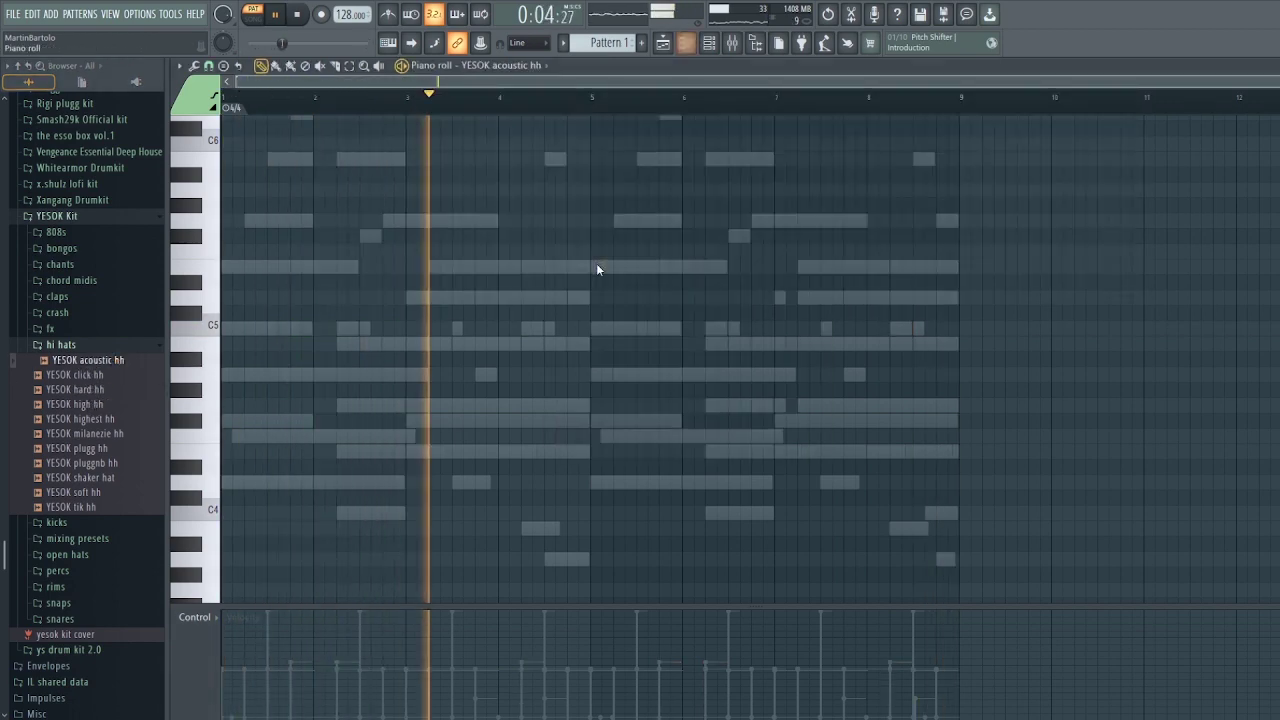
Step: Place short C5 hi-hat hits on and half a beat after bar 1's downbeat, plus three half-beat-spaced hits centred on bar 5's downbeat
key("space")
left_click(582, 330)
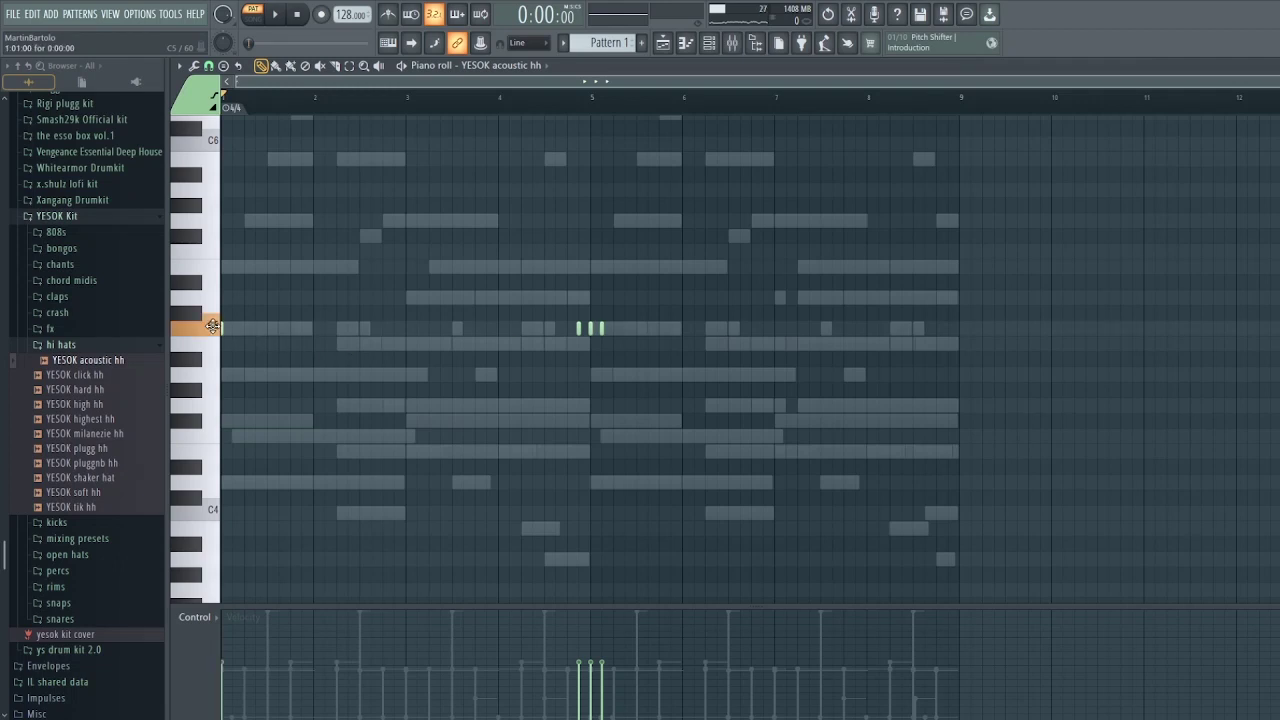
left_click(232, 328)
key("space")
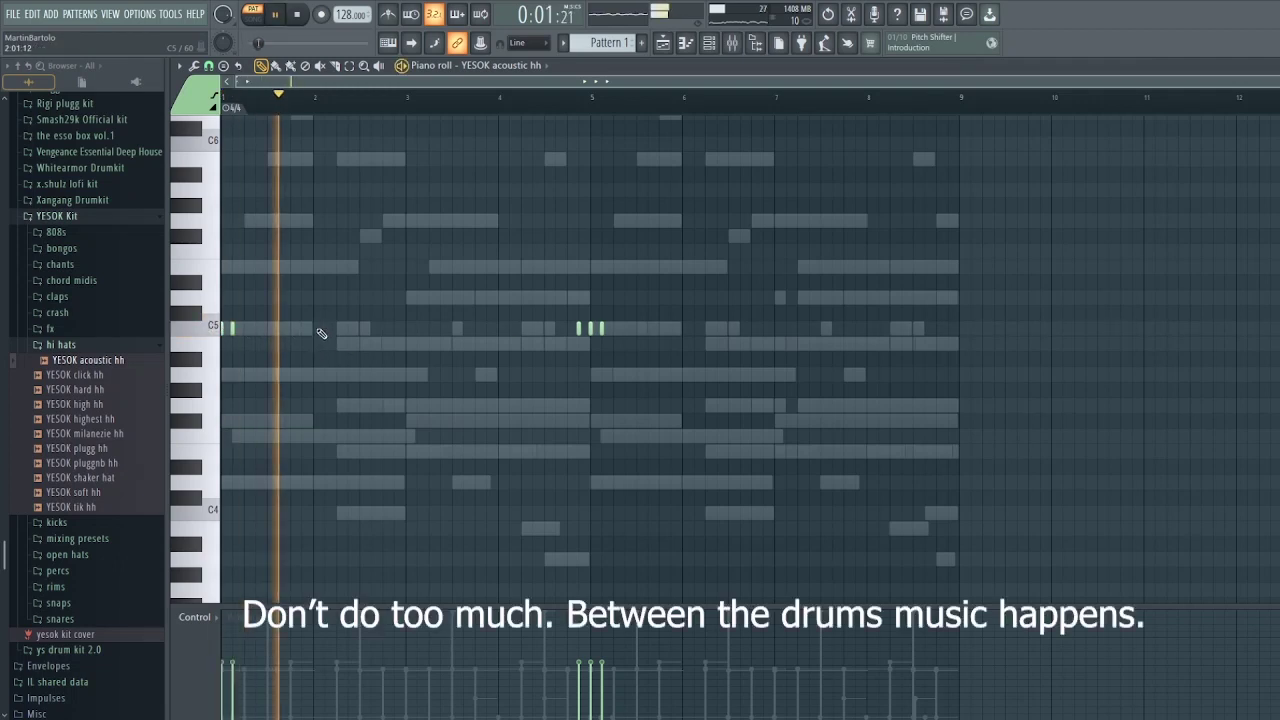
Step: Add short C5 hi-hat hits half a beat into bar 2, three around bar 3's downbeat, and one half a beat before bar 4
left_click(322, 330)
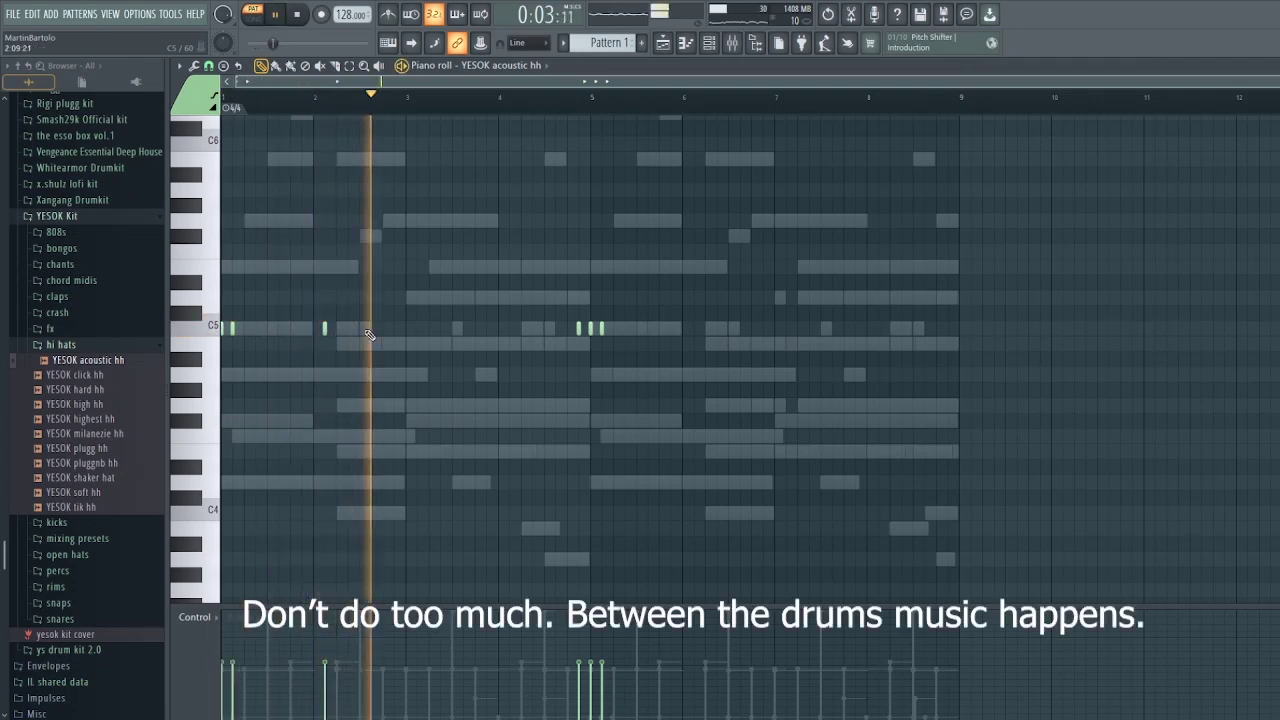
key("space")
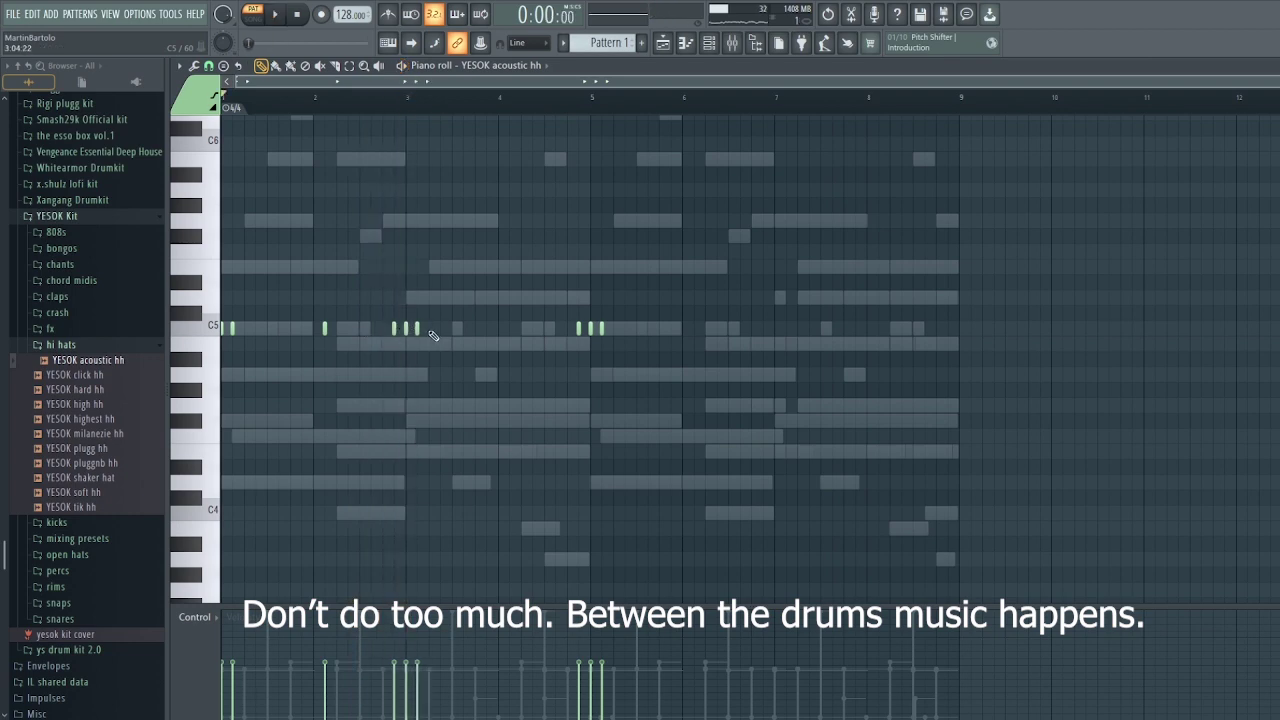
key("space")
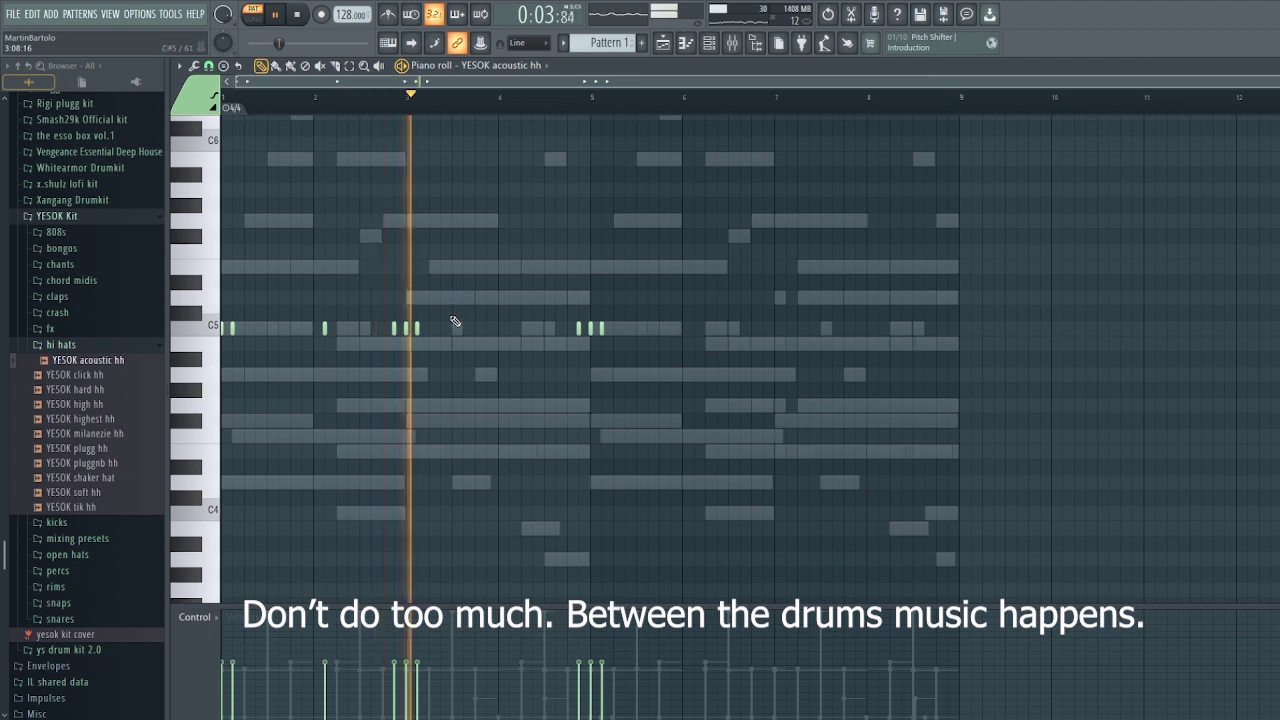
left_click(492, 330)
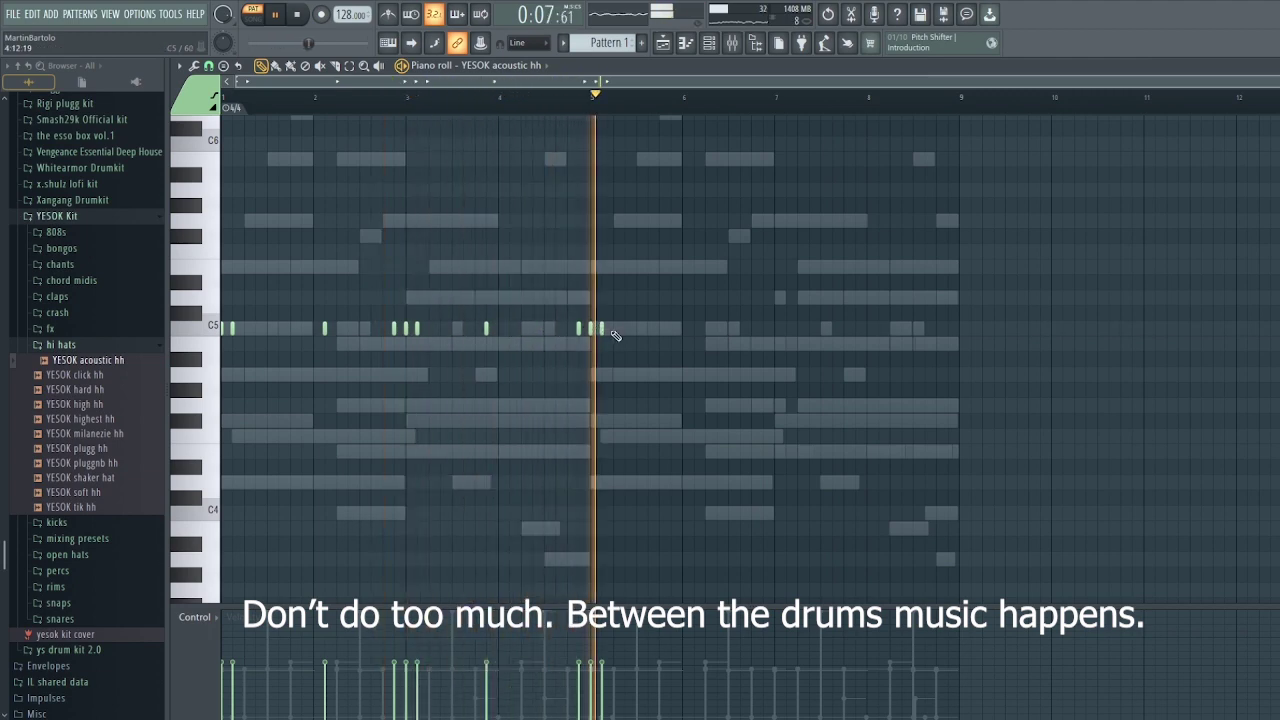
Step: Remove the two bar 5 hi-hat hits, duplicate the pattern so it restarts on bar 5's downbeat, and drop the copy's final hit
key("space")
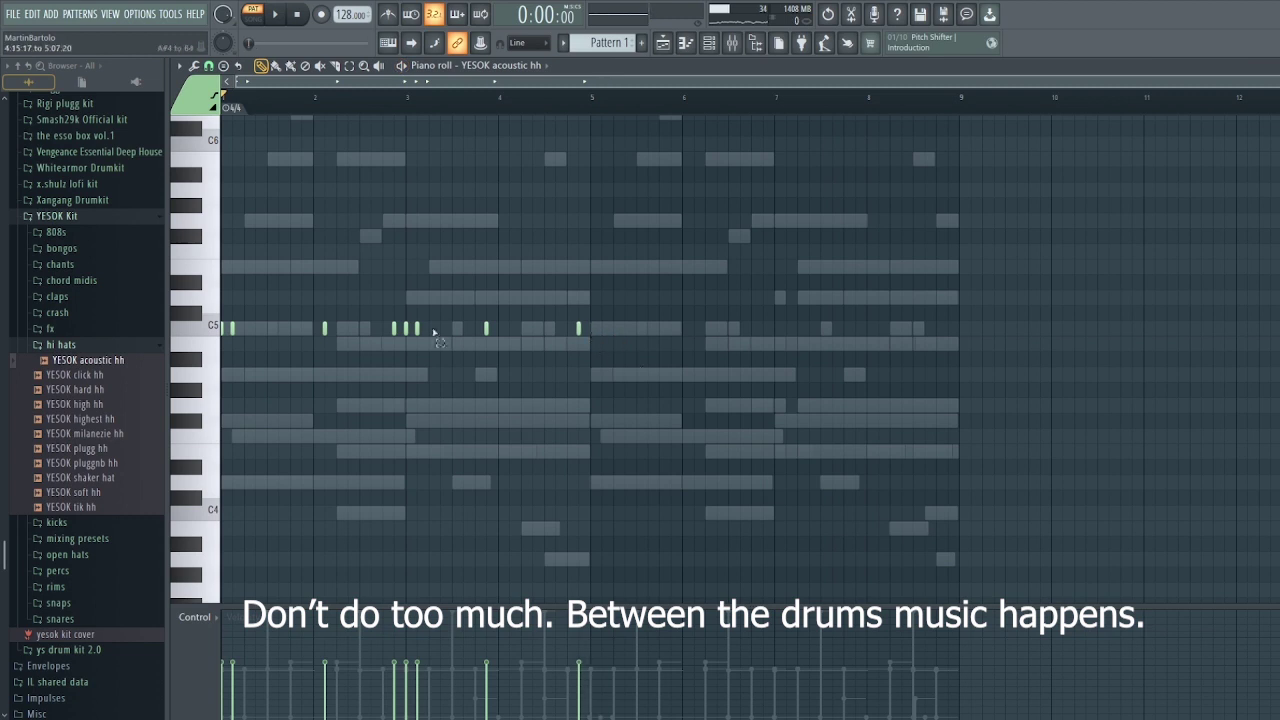
left_click_drag(628, 365, 222, 312)
key("ctrl+b")
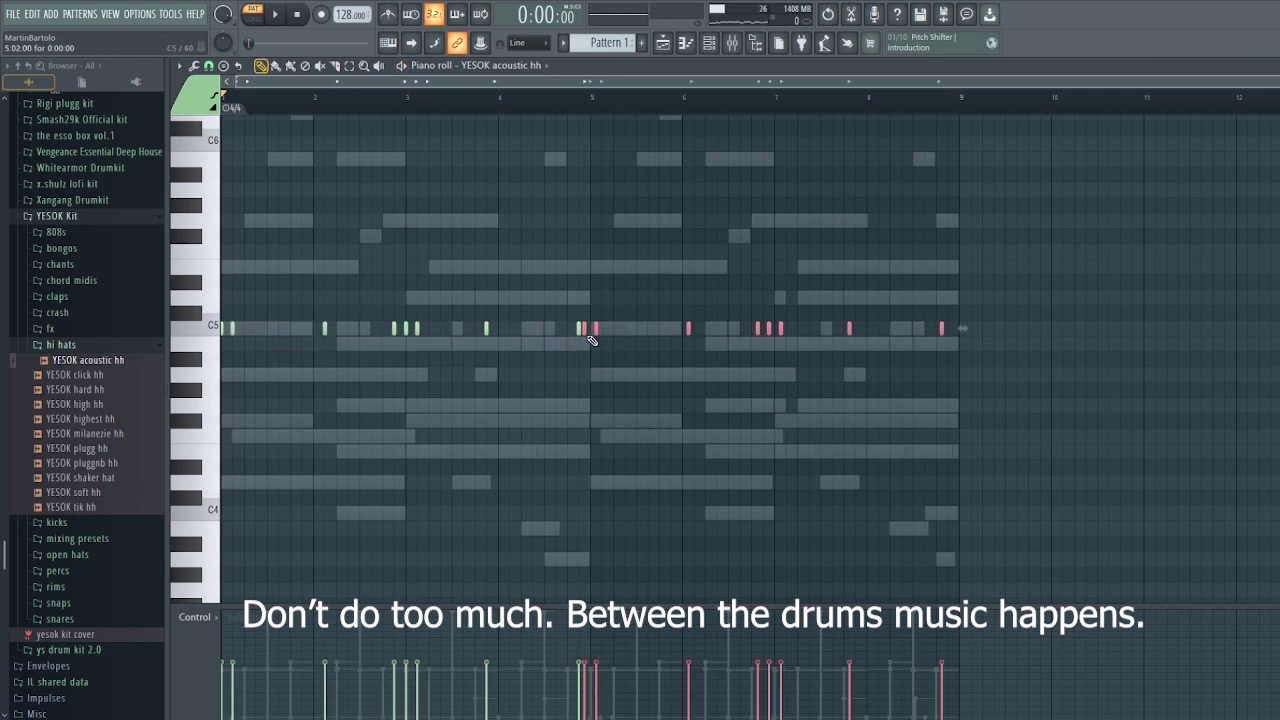
scroll(591, 341, "up", 1)
key("shift+Right")
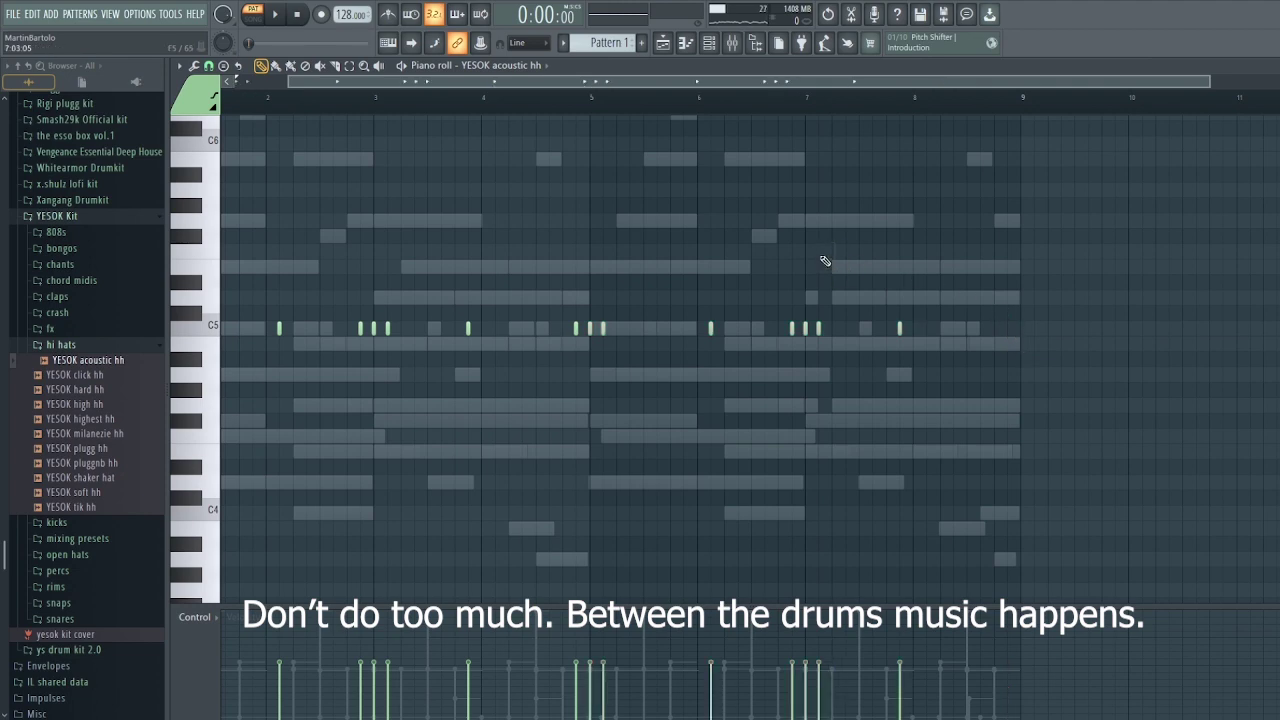
scroll(825, 261, "down", 1)
key("space")
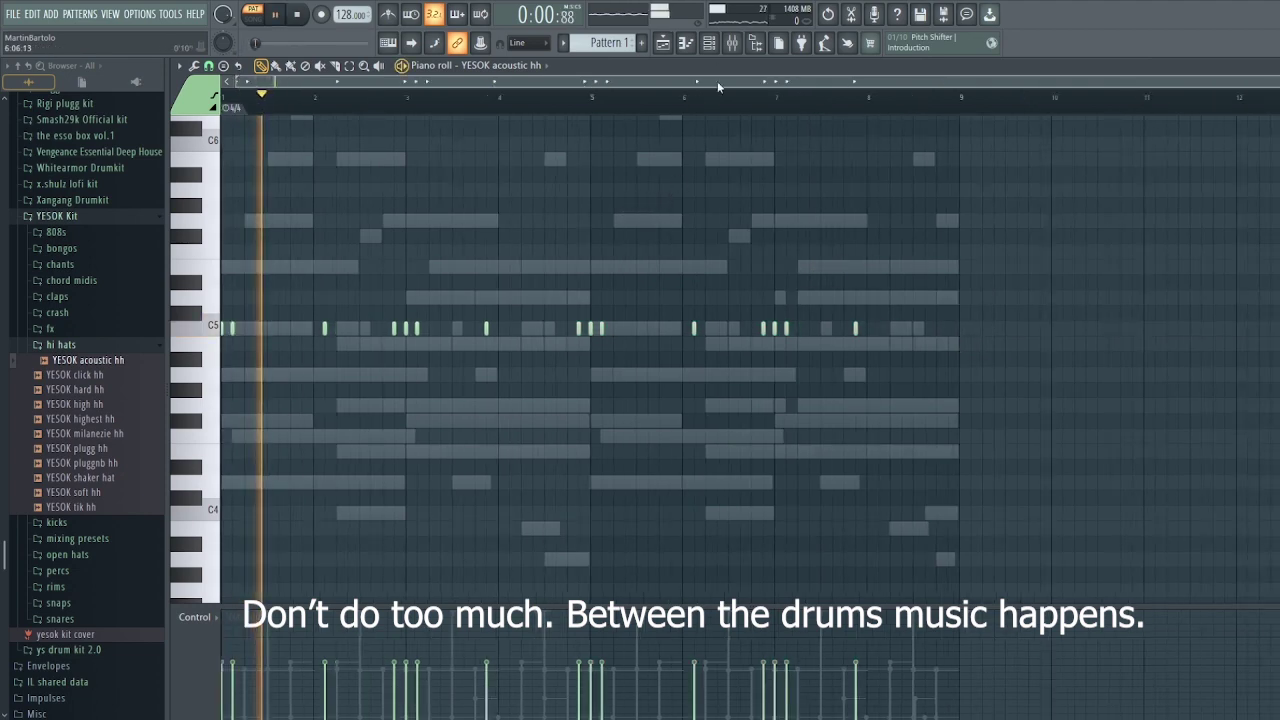
Step: Load YESOK soft oh from the kit's open hats folder as a new channel below the hi-hat and close its sampler window
left_click(51, 346)
left_click(86, 394)
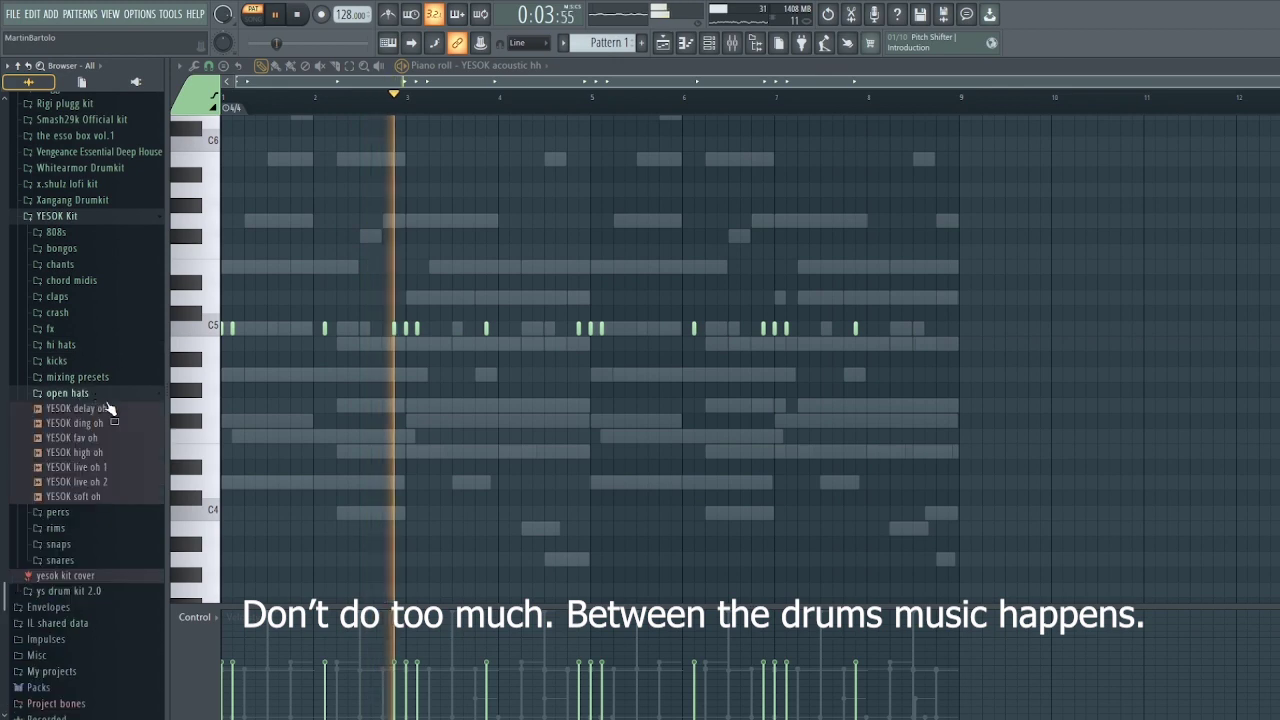
key("F6")
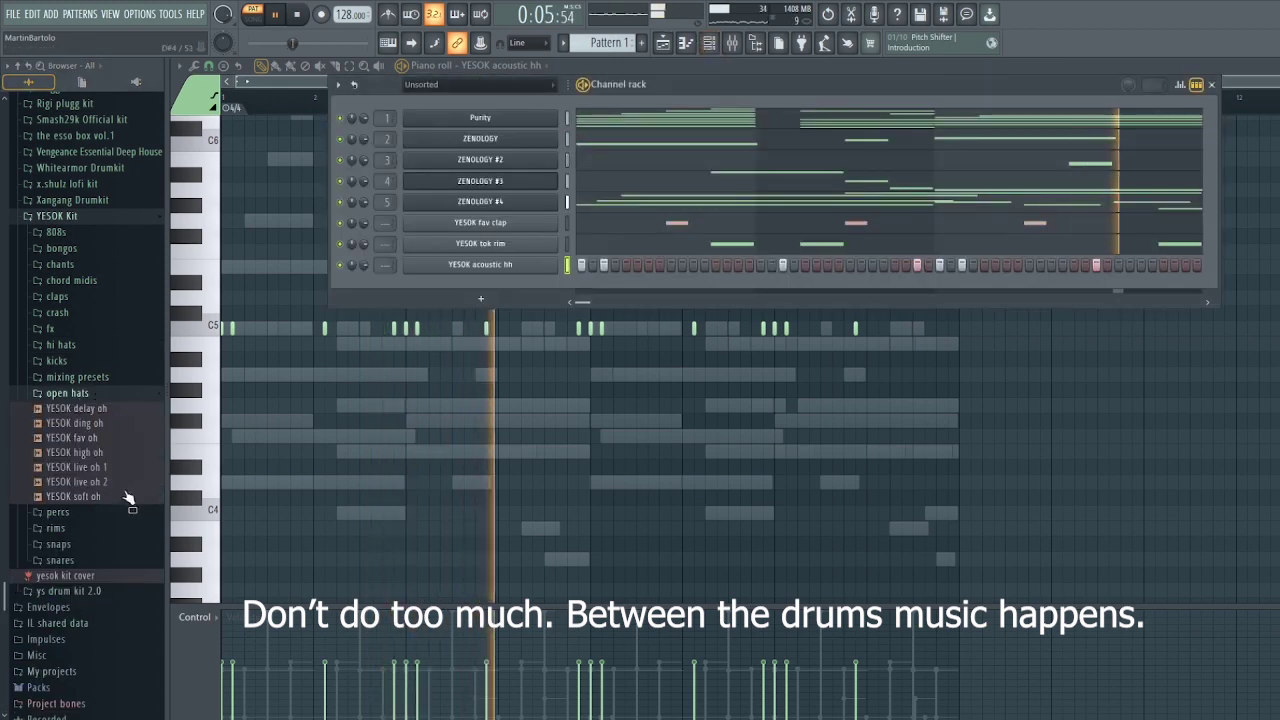
left_click_drag(128, 498, 483, 286)
left_click(481, 285)
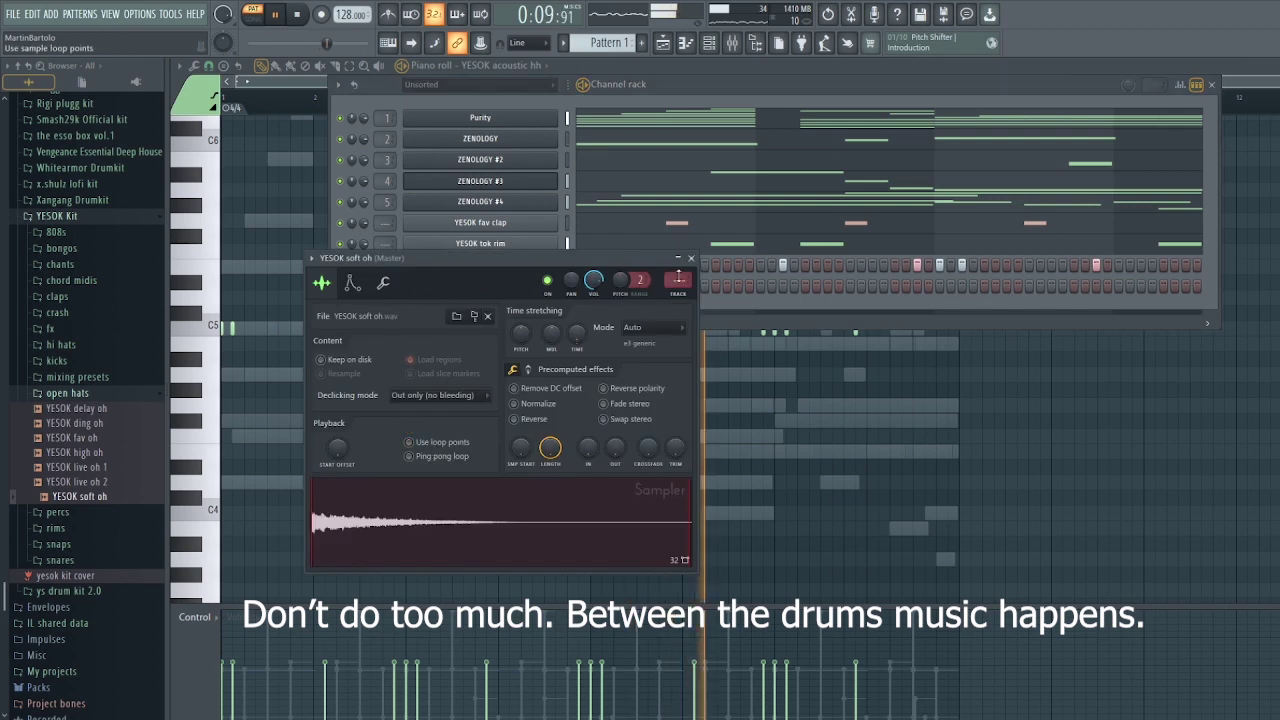
left_click(693, 260)
Step: Place short C5 YESOK soft oh hits at low velocity on the downbeats of bars 4 and 7
left_click(498, 290)
right_click(498, 290)
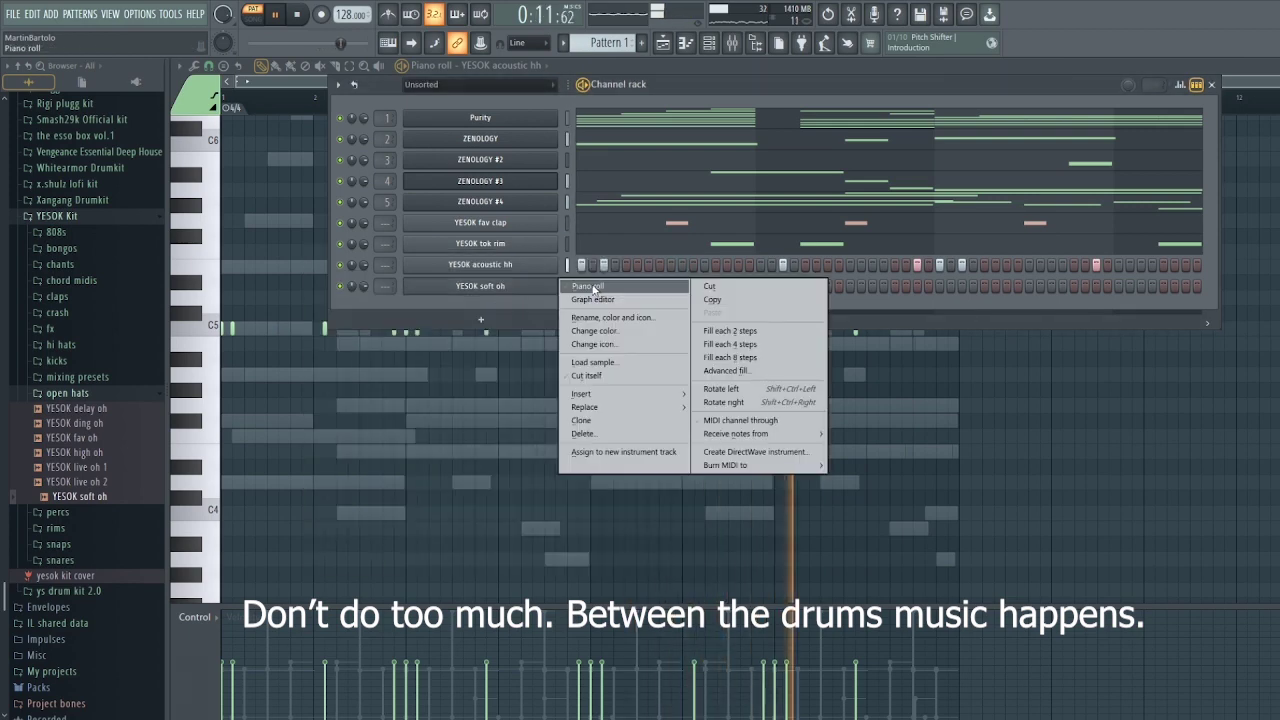
left_click(590, 287)
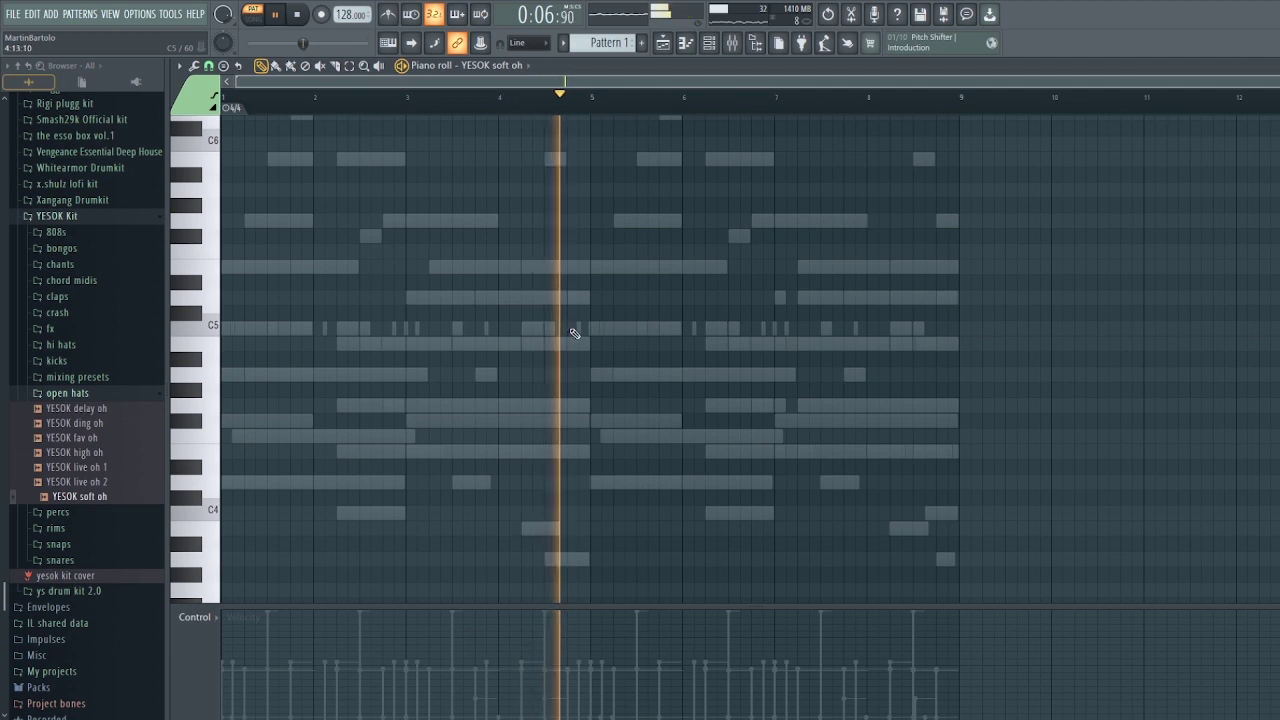
scroll(567, 329, "down", 7)
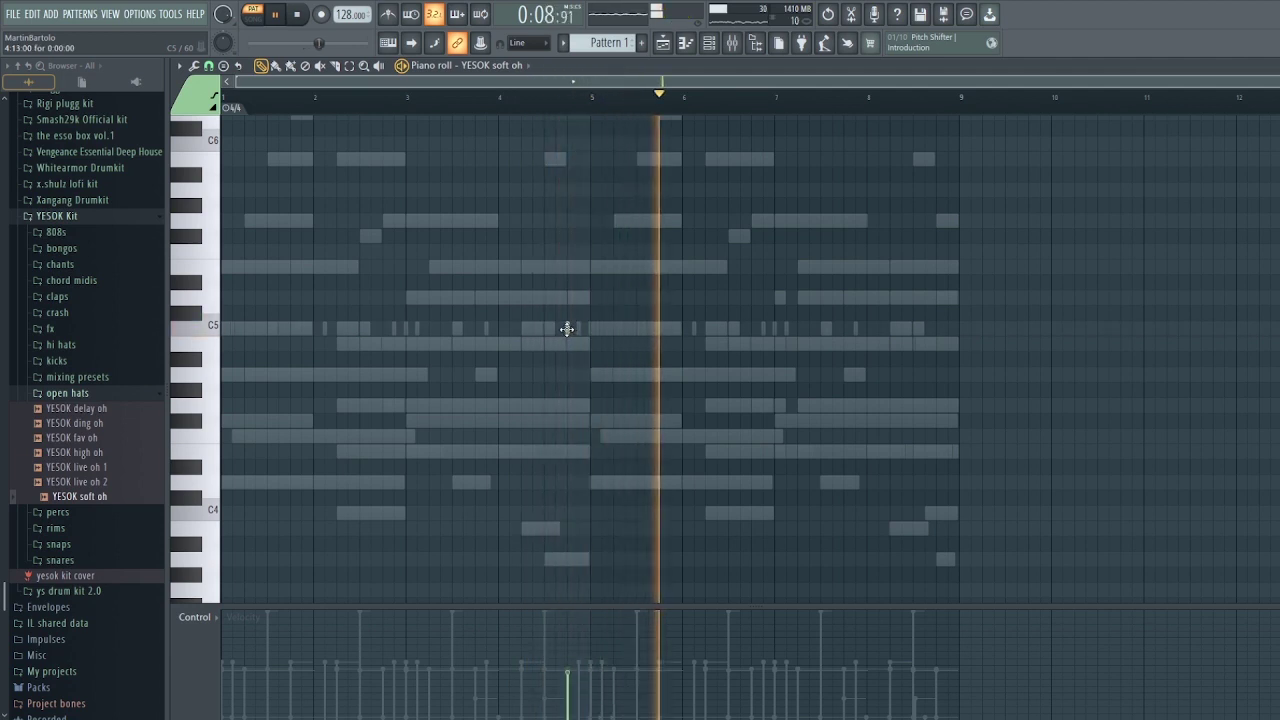
left_click(775, 329)
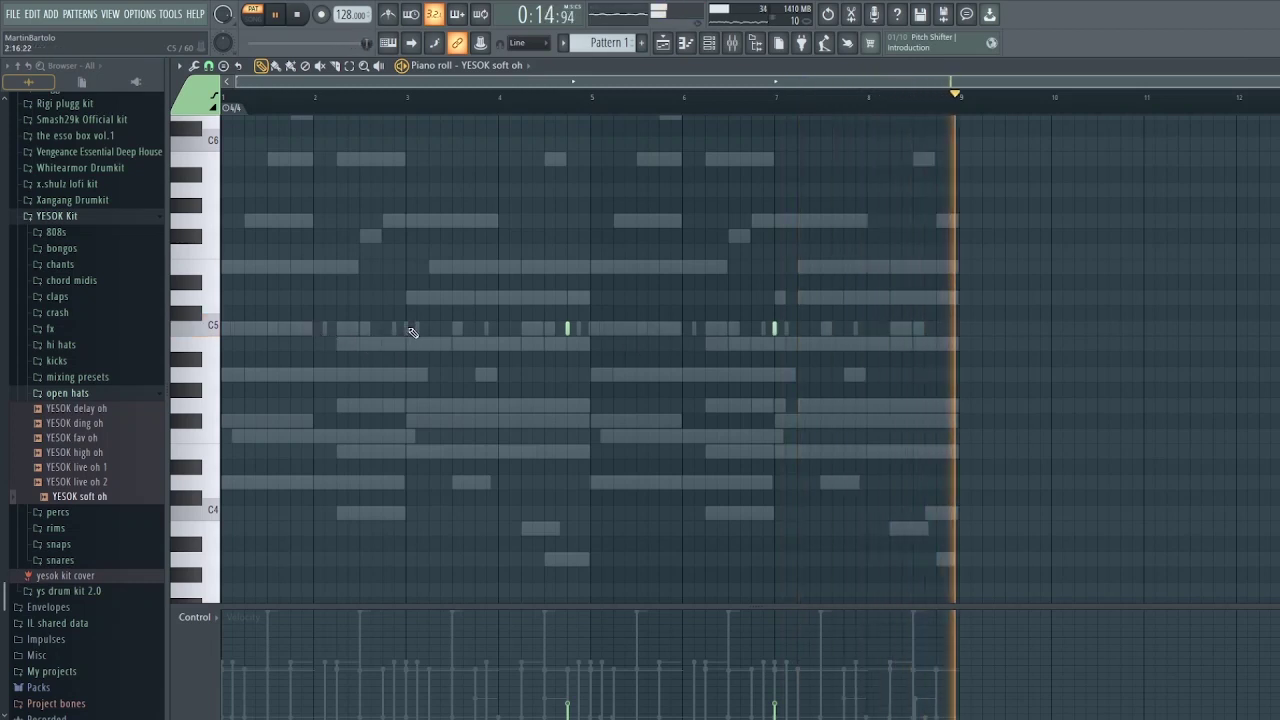
left_click(498, 329)
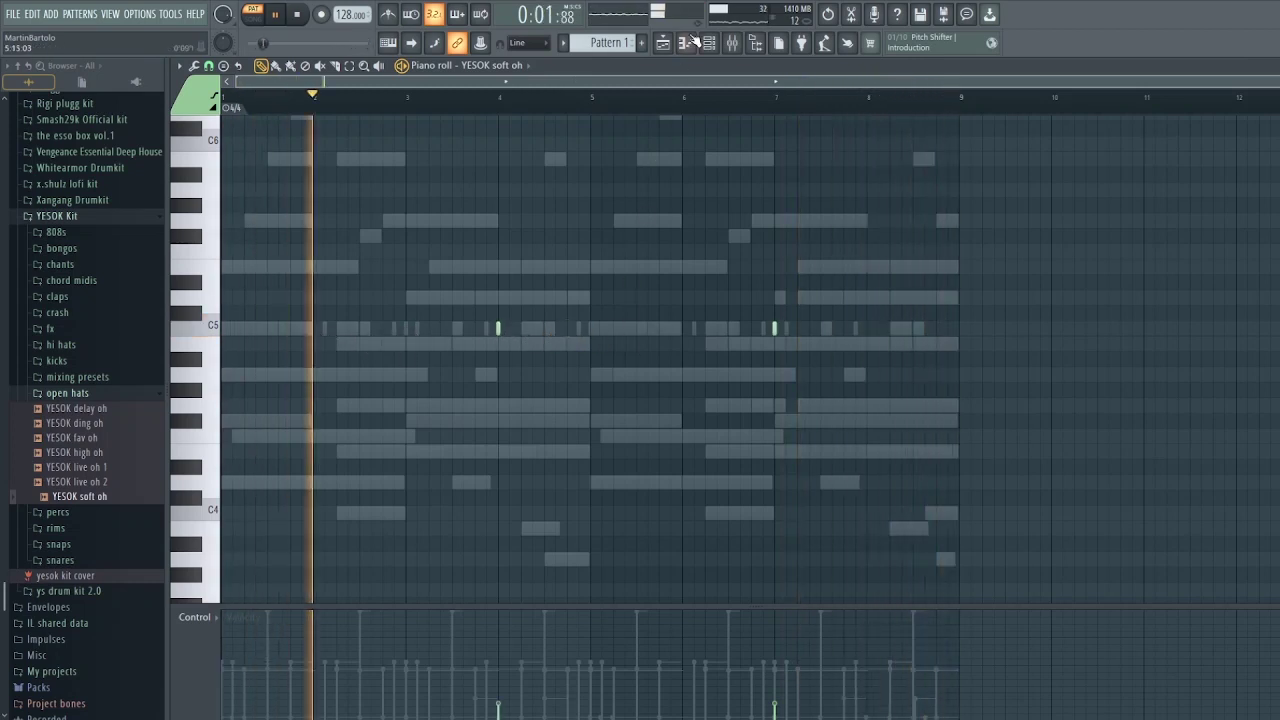
Step: Load YESOK crunchy snap from the kit's snaps folder as a new channel below the open hat and open its piano roll
key("F6")
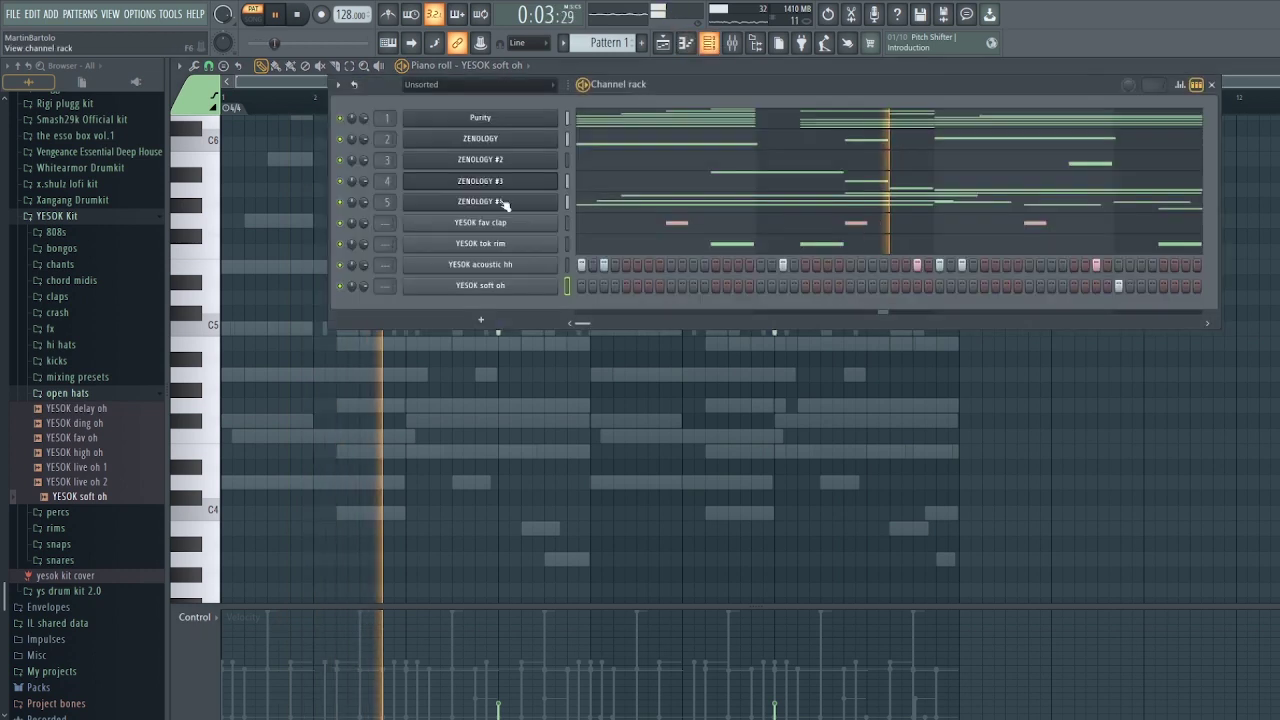
left_click(70, 393)
left_click(64, 347)
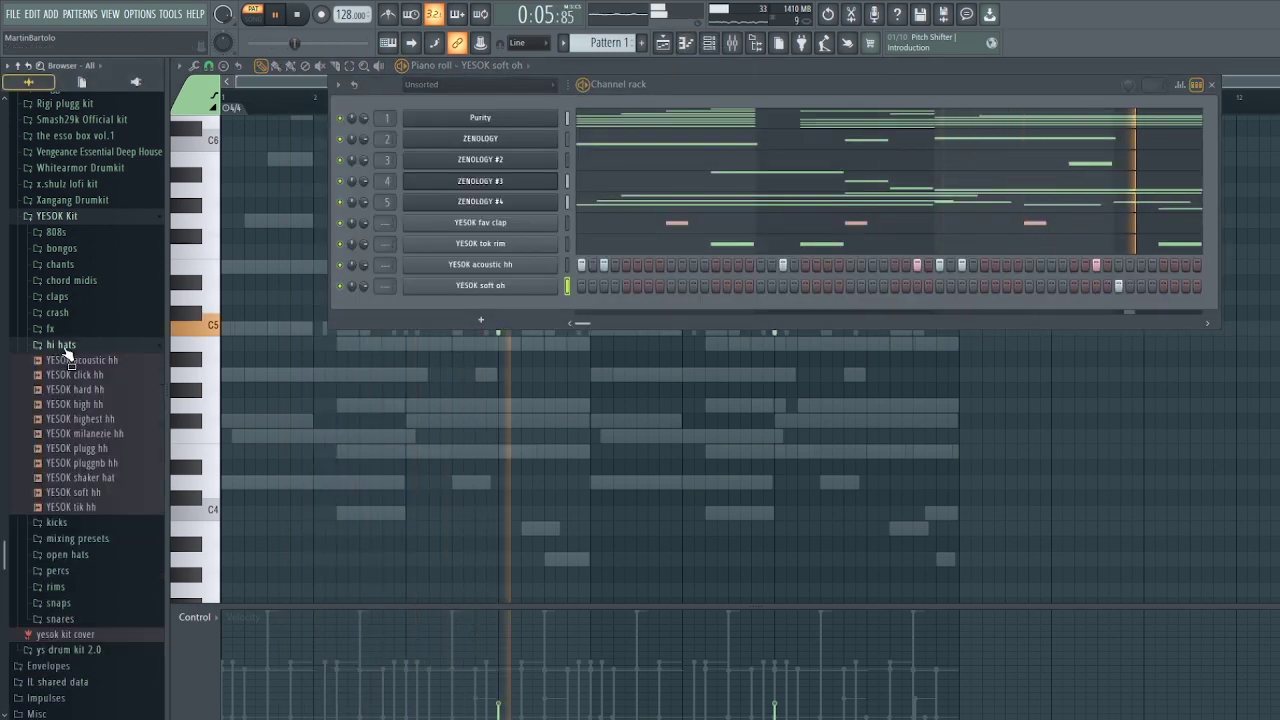
left_click(66, 347)
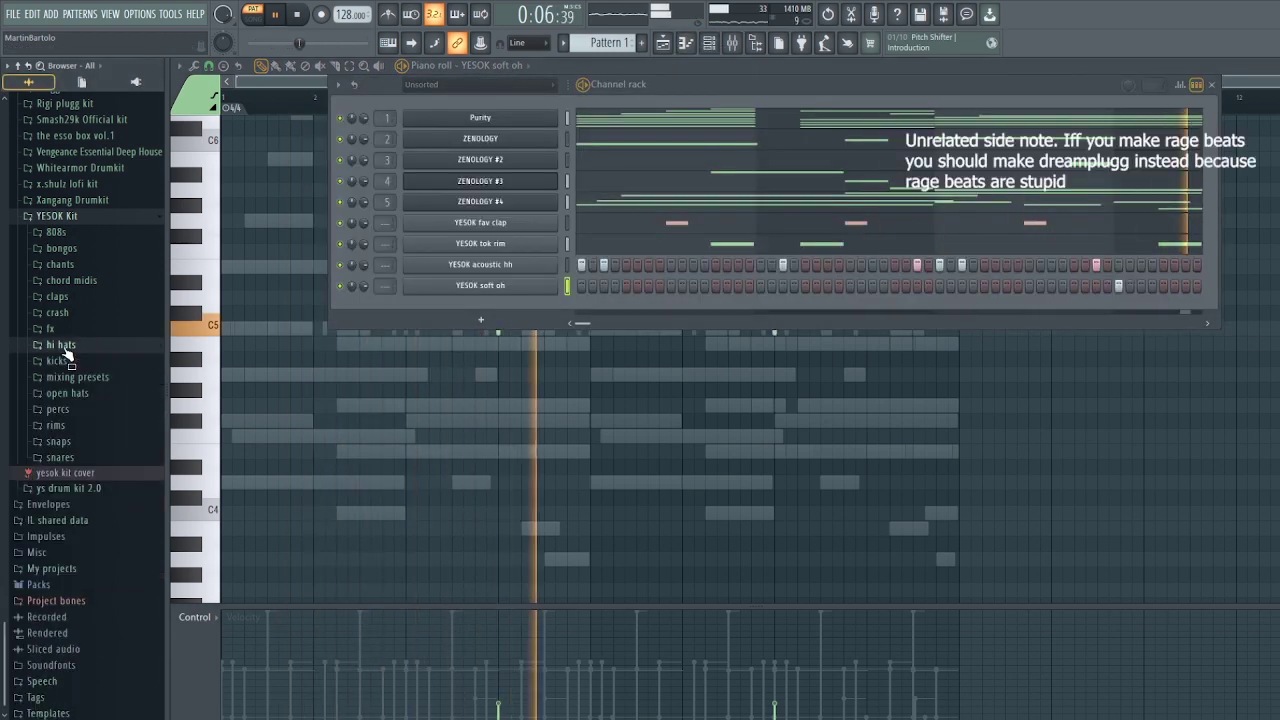
left_click(66, 441)
left_click_drag(91, 471, 470, 305)
right_click(561, 302)
left_click(591, 310)
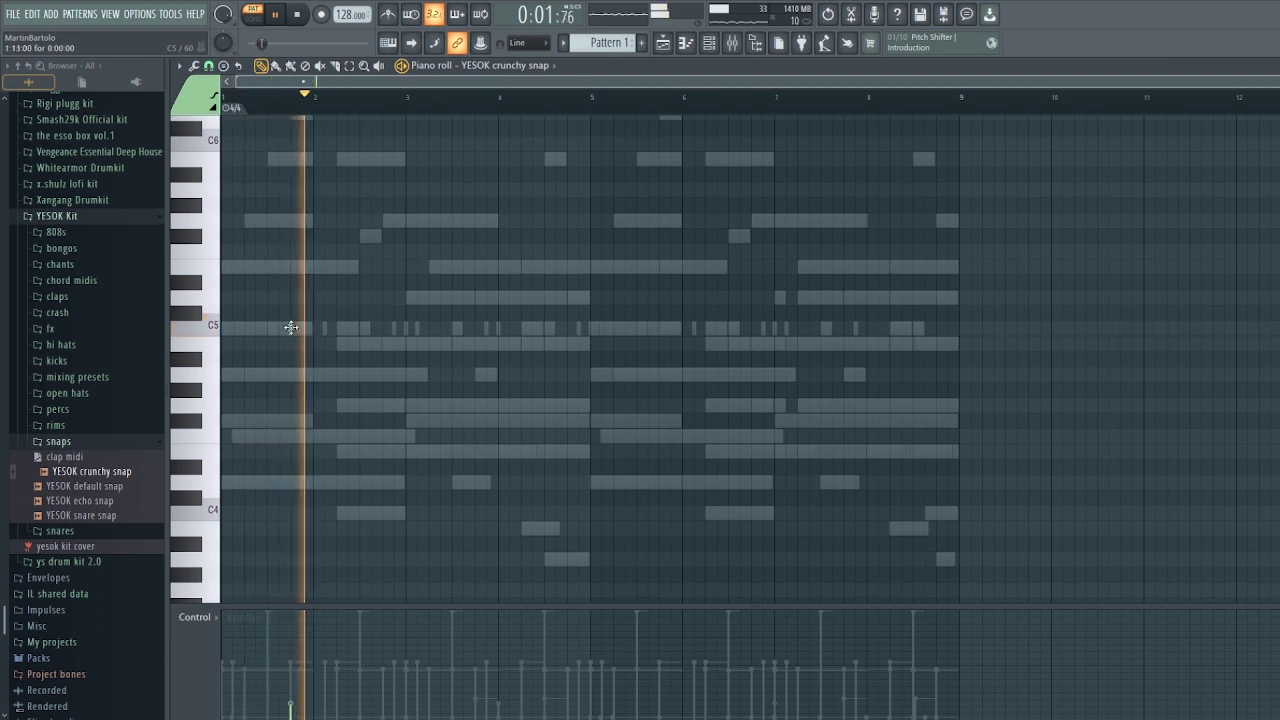
Step: Place short C5 YESOK crunchy snap hits on beat 4 of bars 2 and 6
key("space")
key("space")
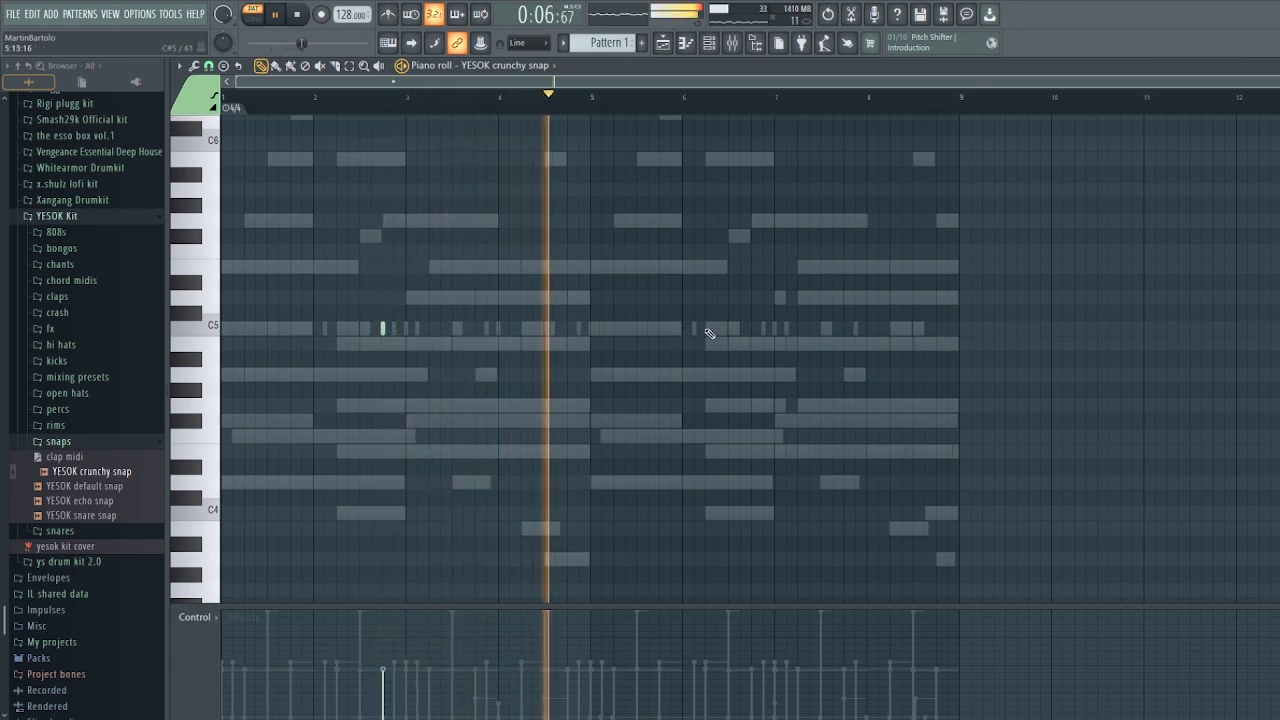
left_click(750, 329)
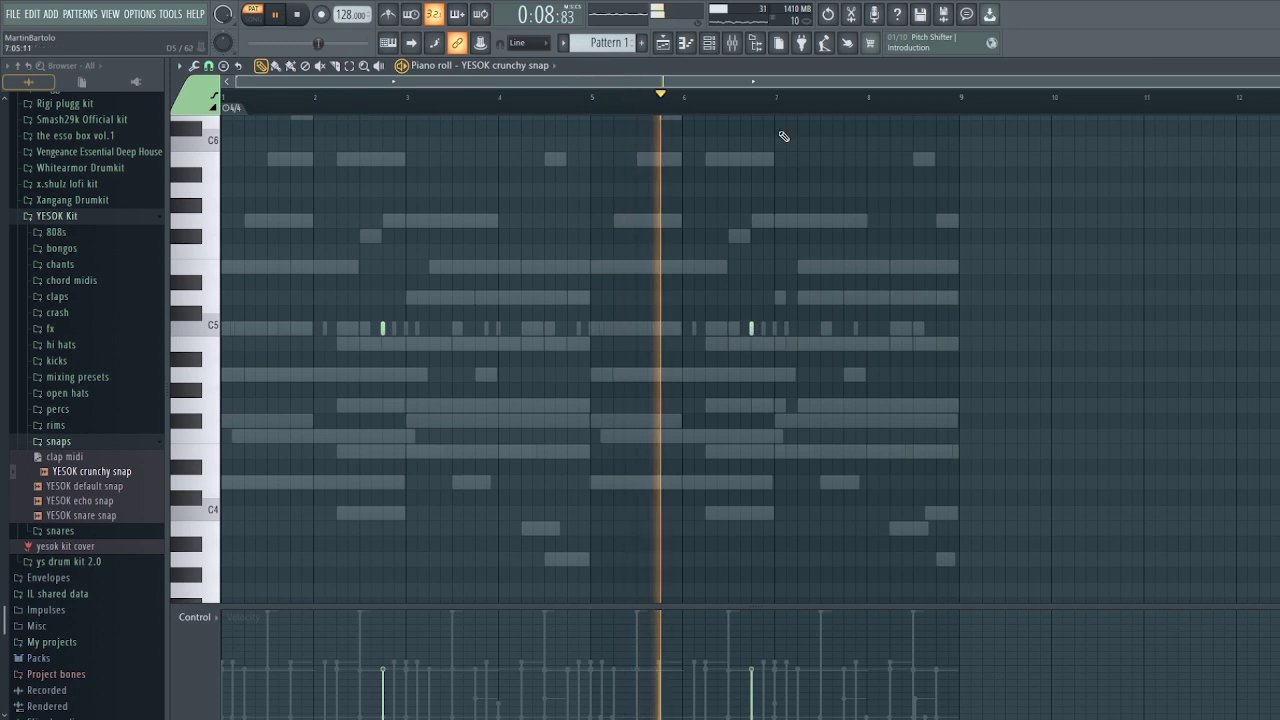
Step: Load YESOK xool short sub from the kit's 808s subs folder as a new channel and place a short D#7 note at bar 1
left_click(710, 43)
left_click(60, 442)
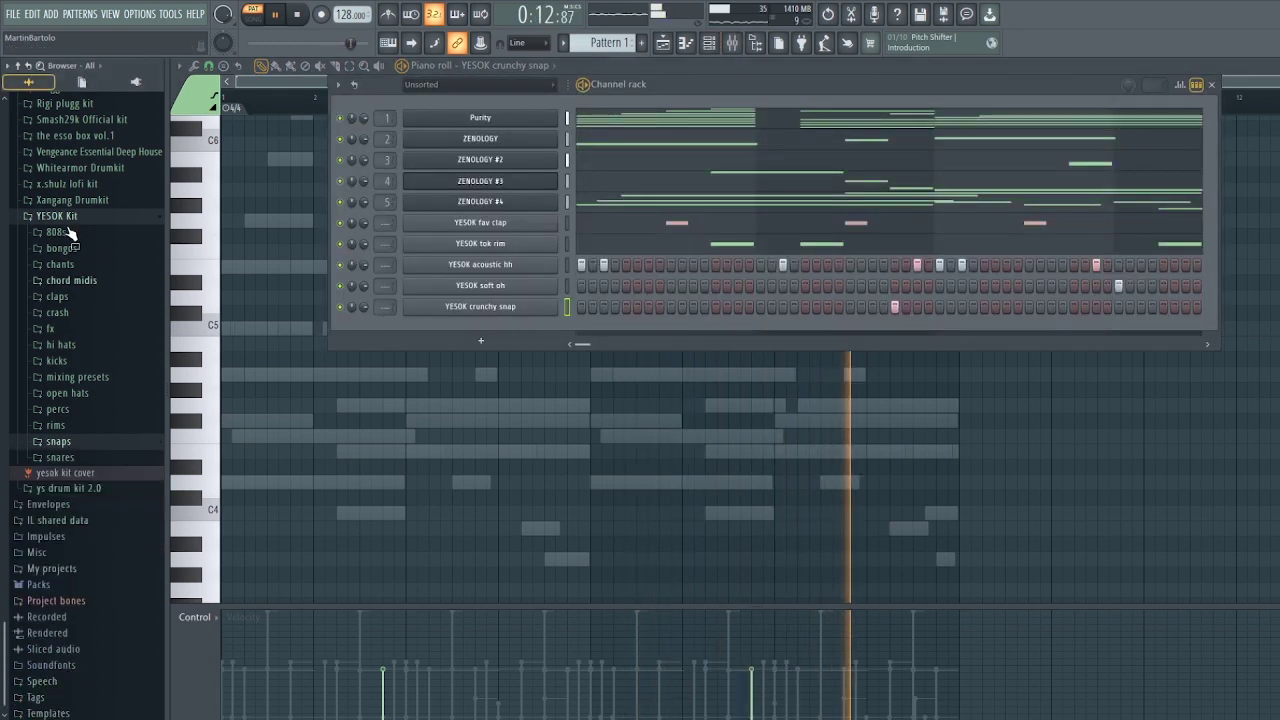
left_click(56, 232)
left_click(64, 248)
key("space")
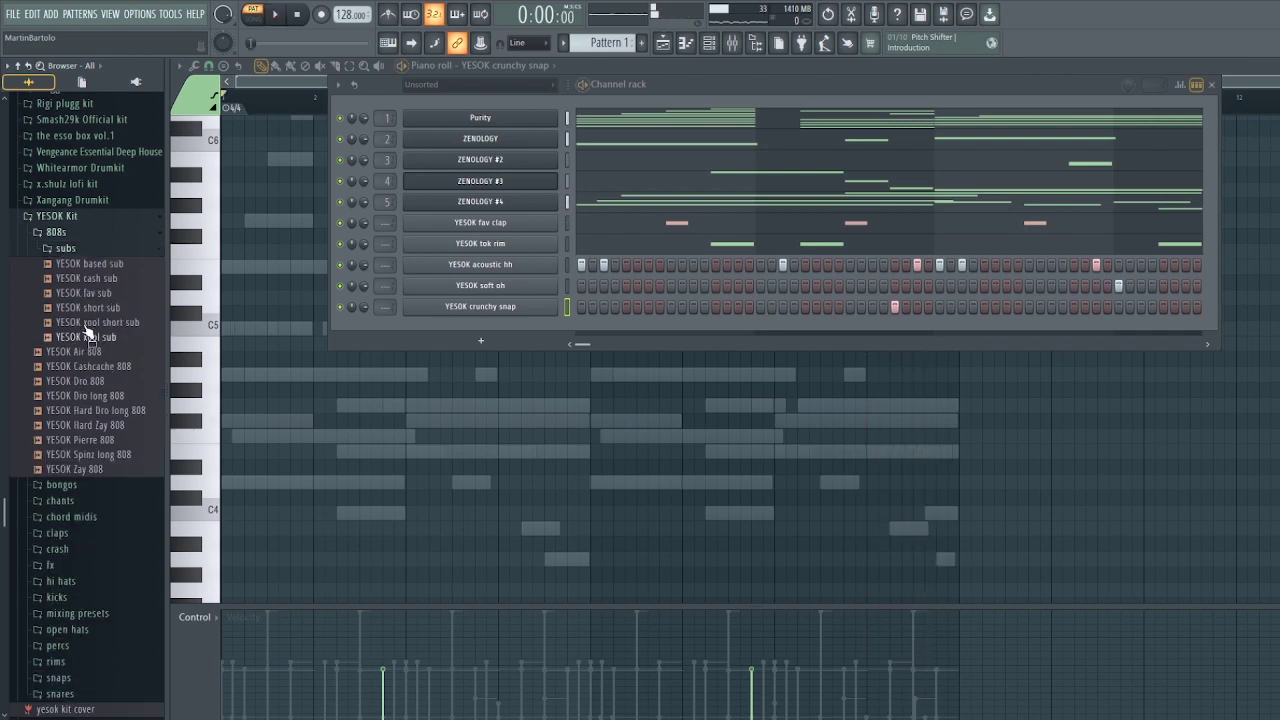
left_click_drag(427, 320, 435, 322)
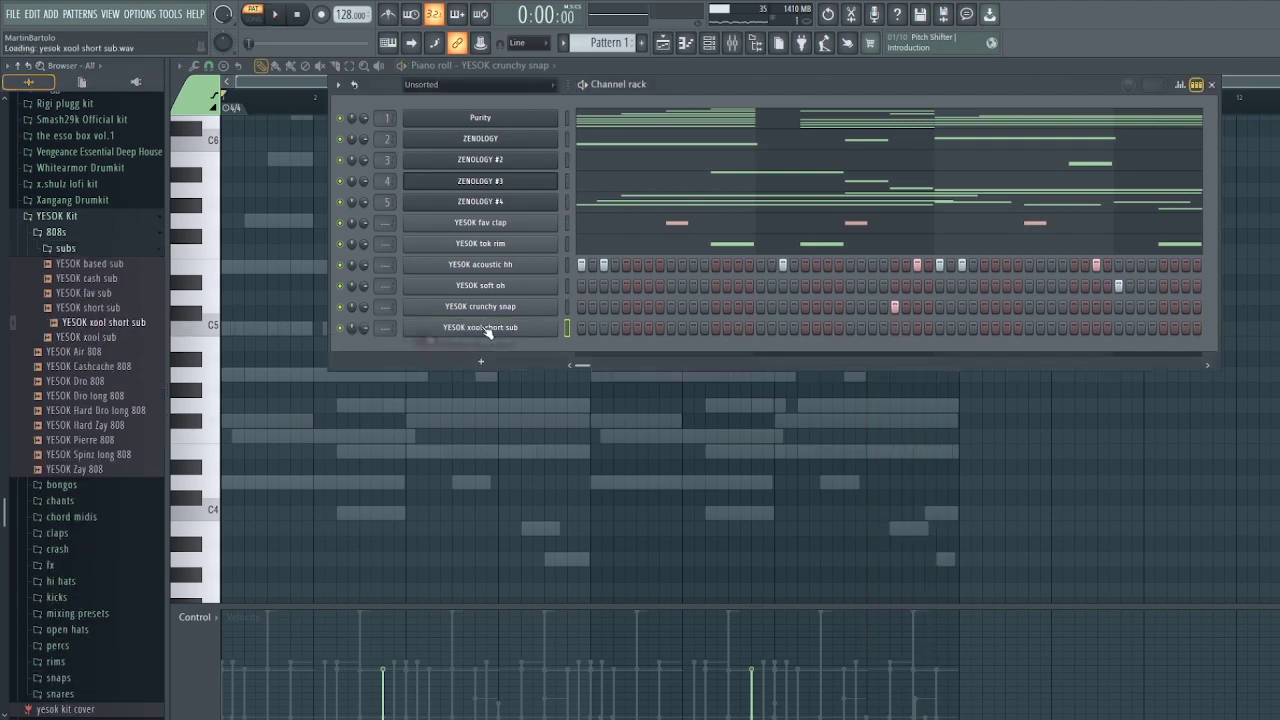
right_click(510, 328)
left_click(588, 328)
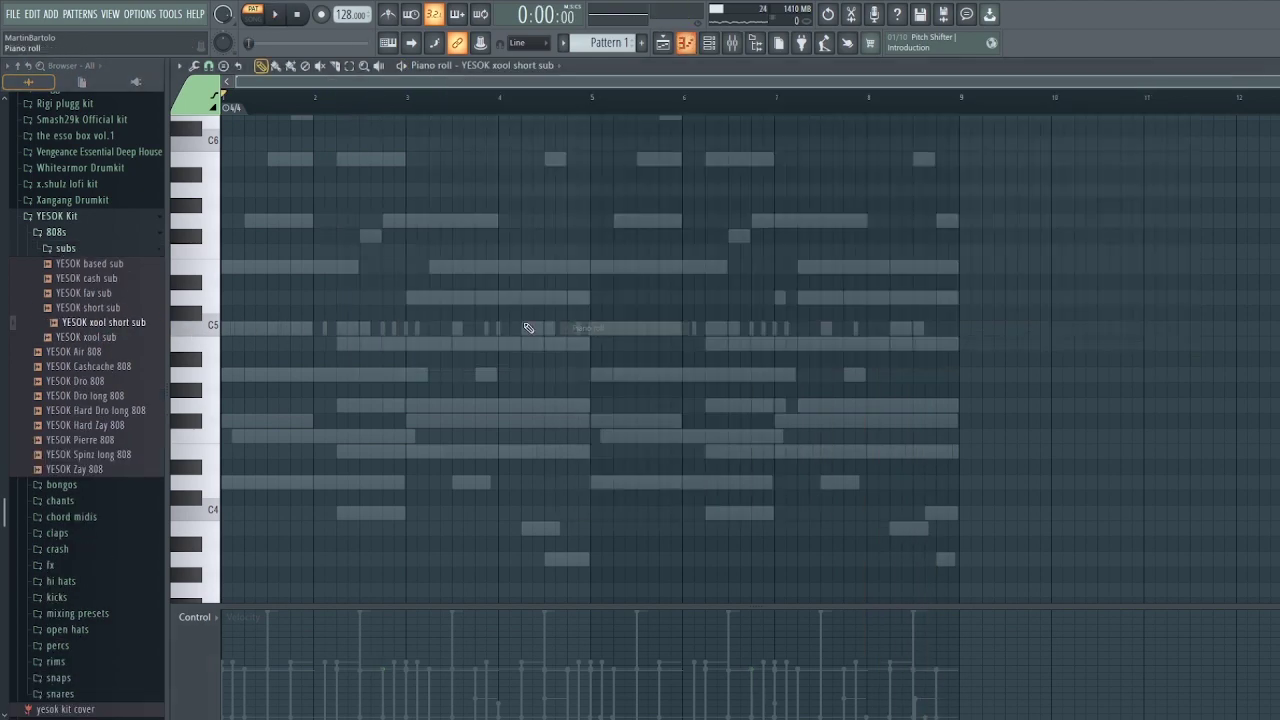
scroll(257, 180, "up", 3)
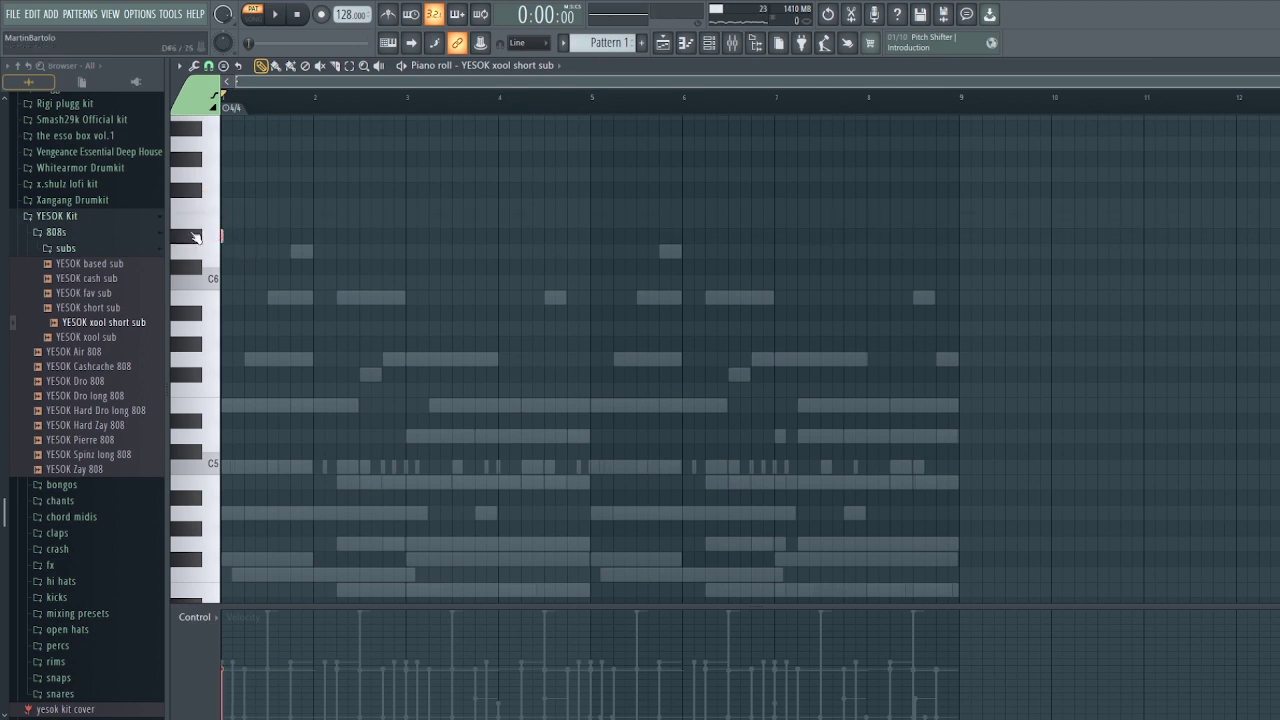
scroll(237, 254, "up", 6)
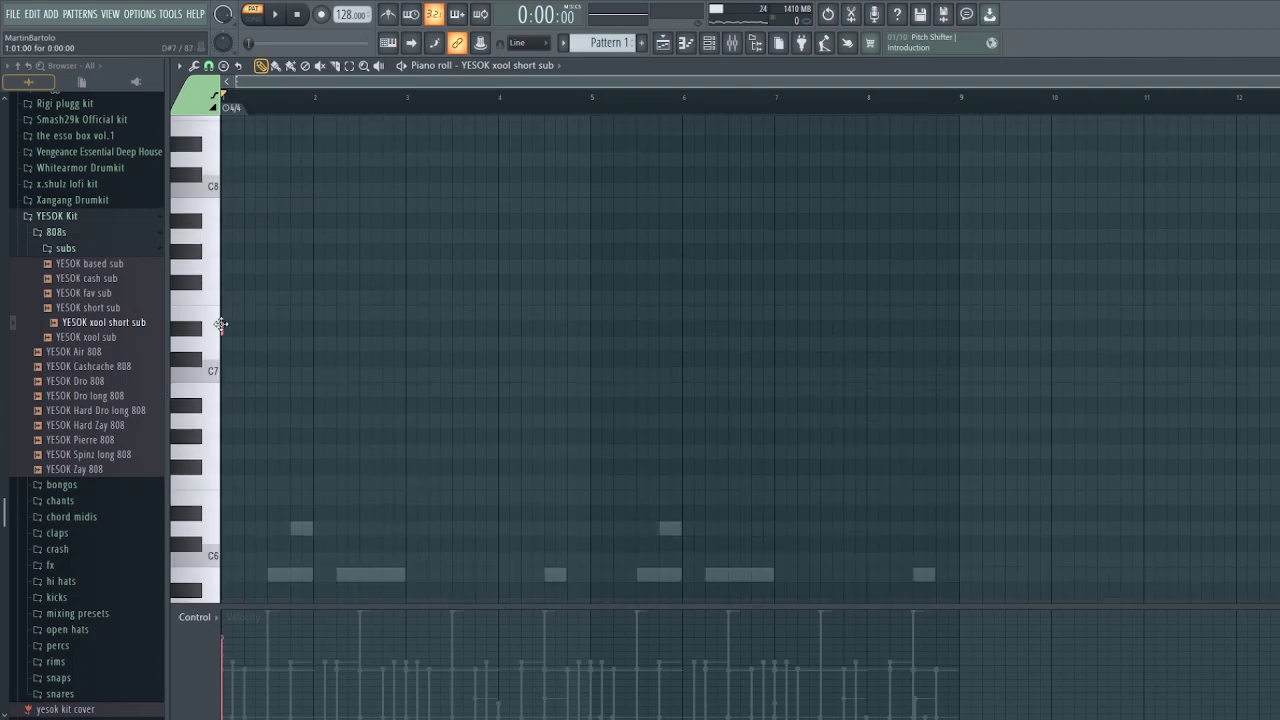
Step: Enable the volume envelope and Cut self for YESOK xool short sub, and return to its piano roll
left_click(707, 44)
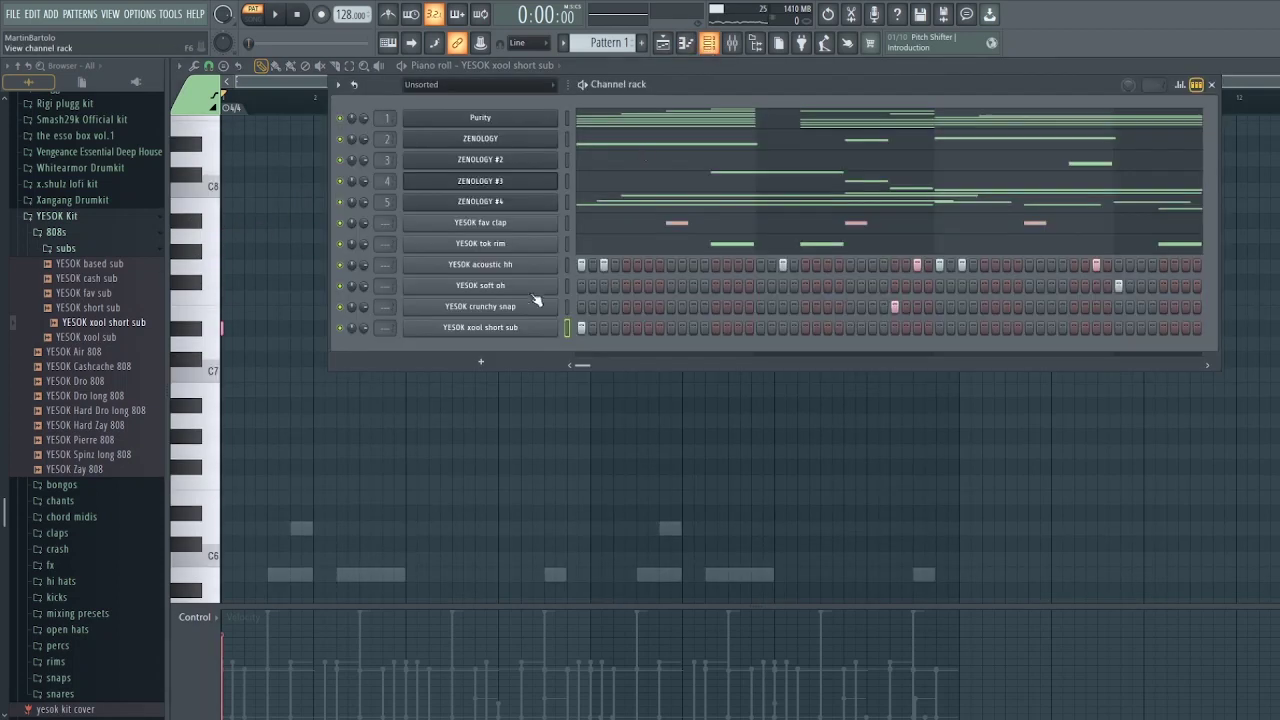
left_click(493, 333)
left_click(245, 174)
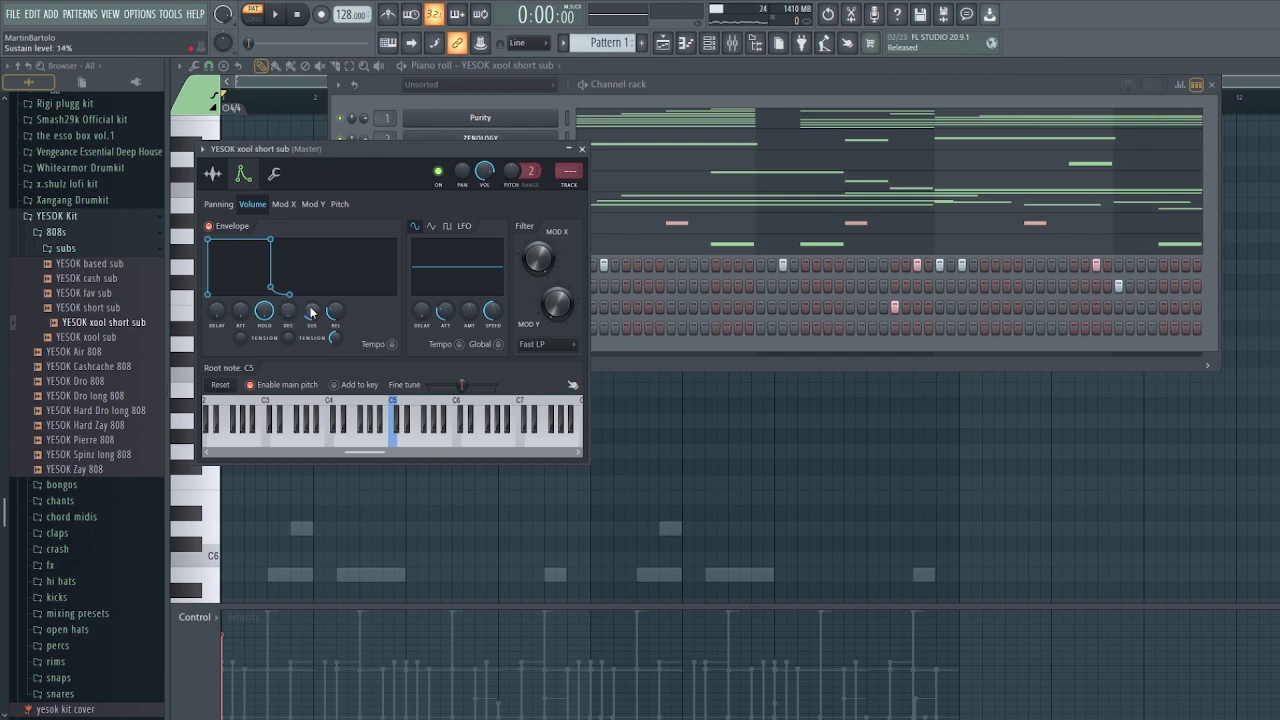
left_click(276, 174)
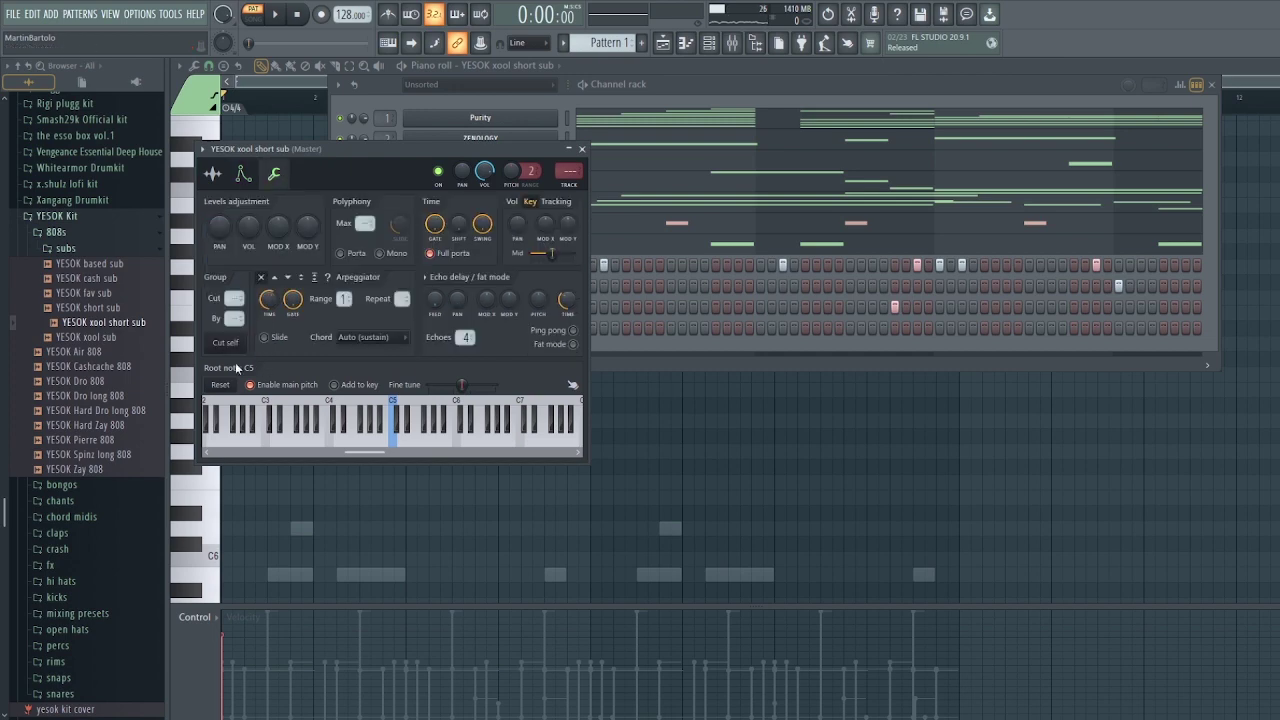
left_click(212, 175)
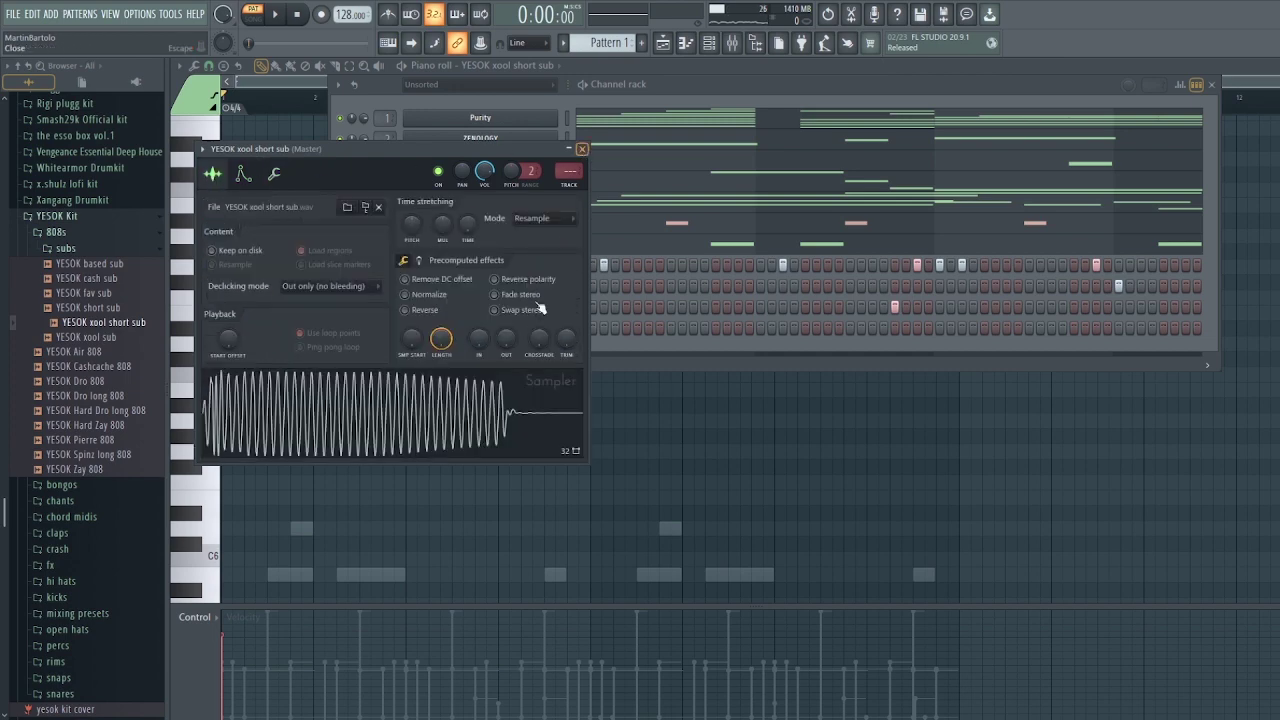
right_click(516, 330)
left_click(576, 327)
key("space")
right_click(490, 327)
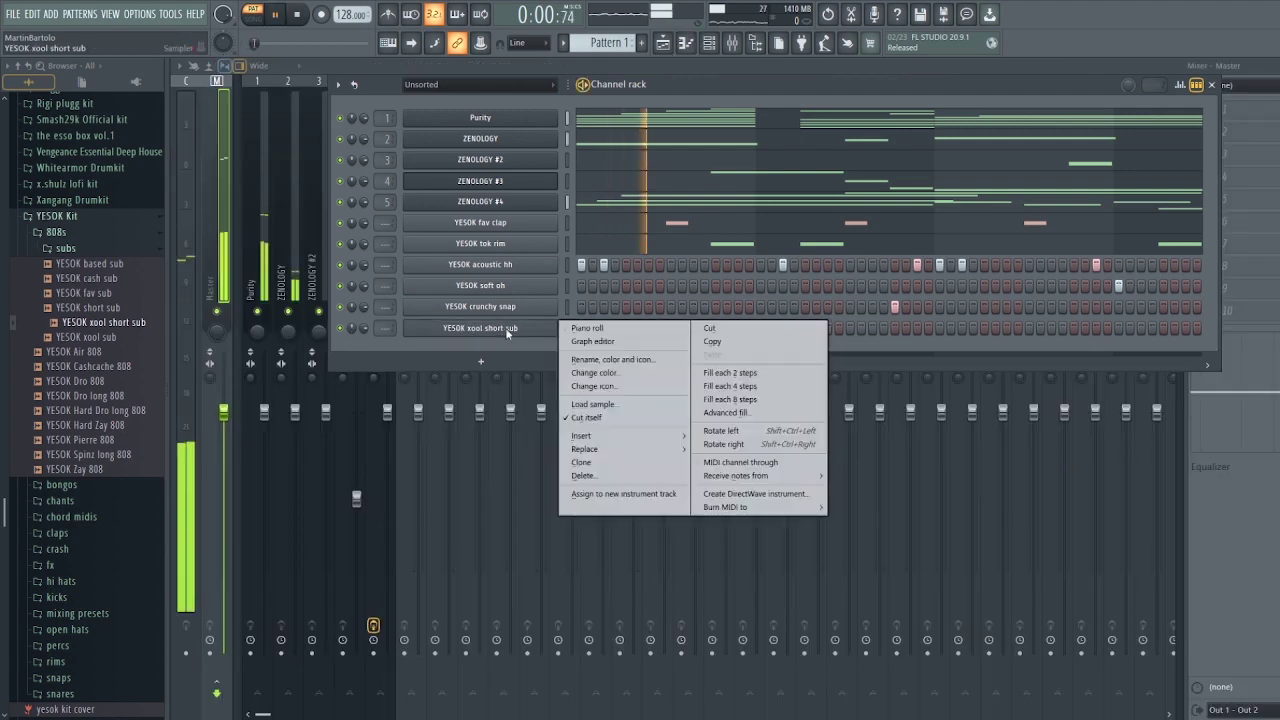
left_click(512, 329)
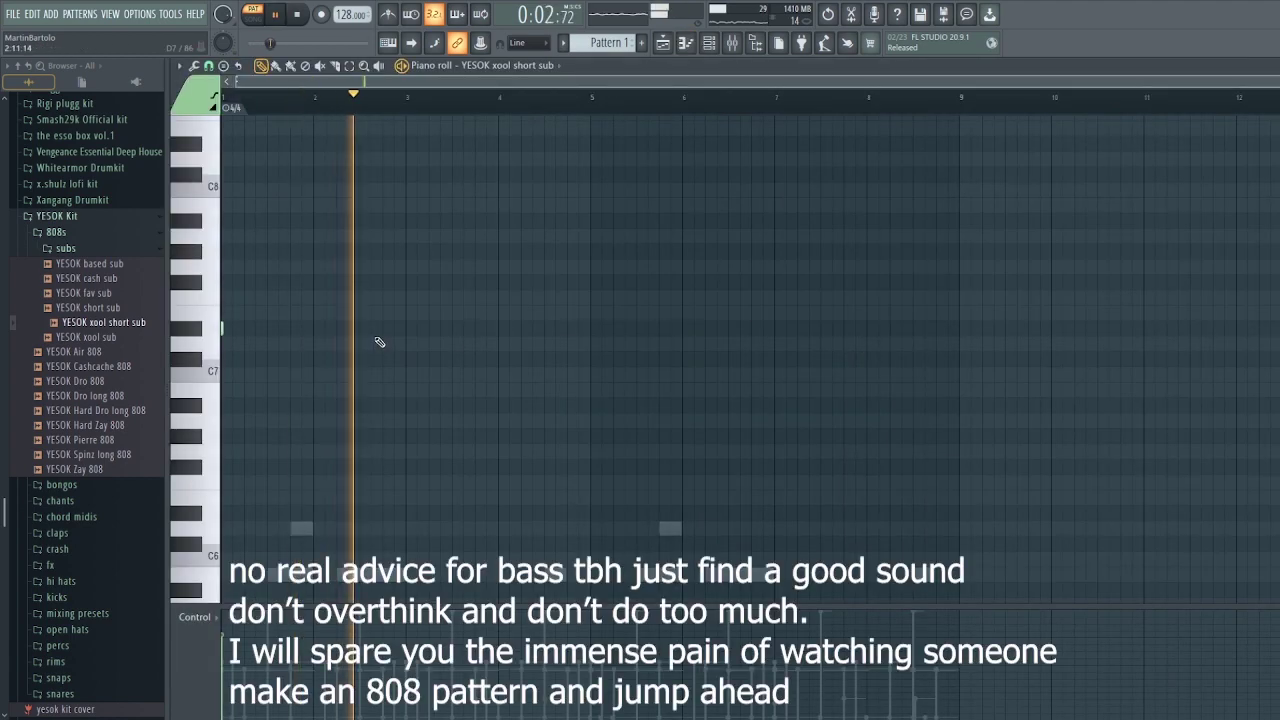
Step: Sketch the sub bass pattern across eight bars with short notes on D#, C, A# and C#
key("space")
double_click(371, 330)
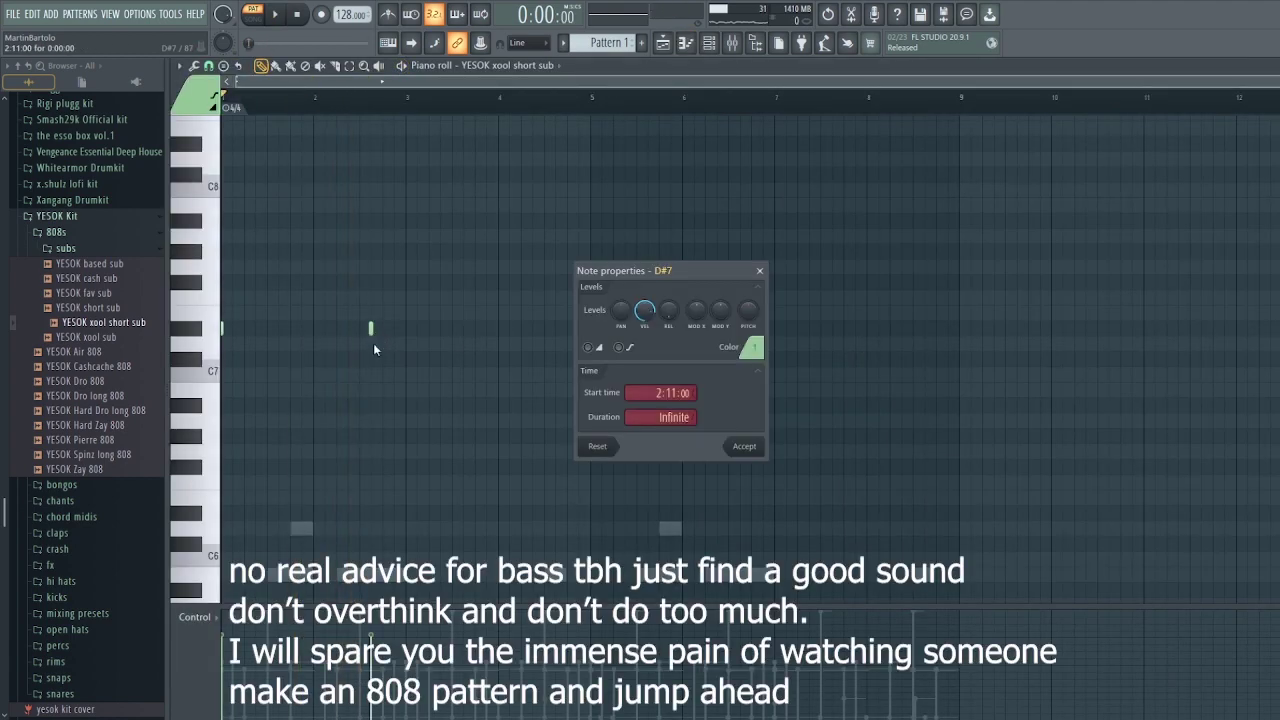
left_click(760, 272)
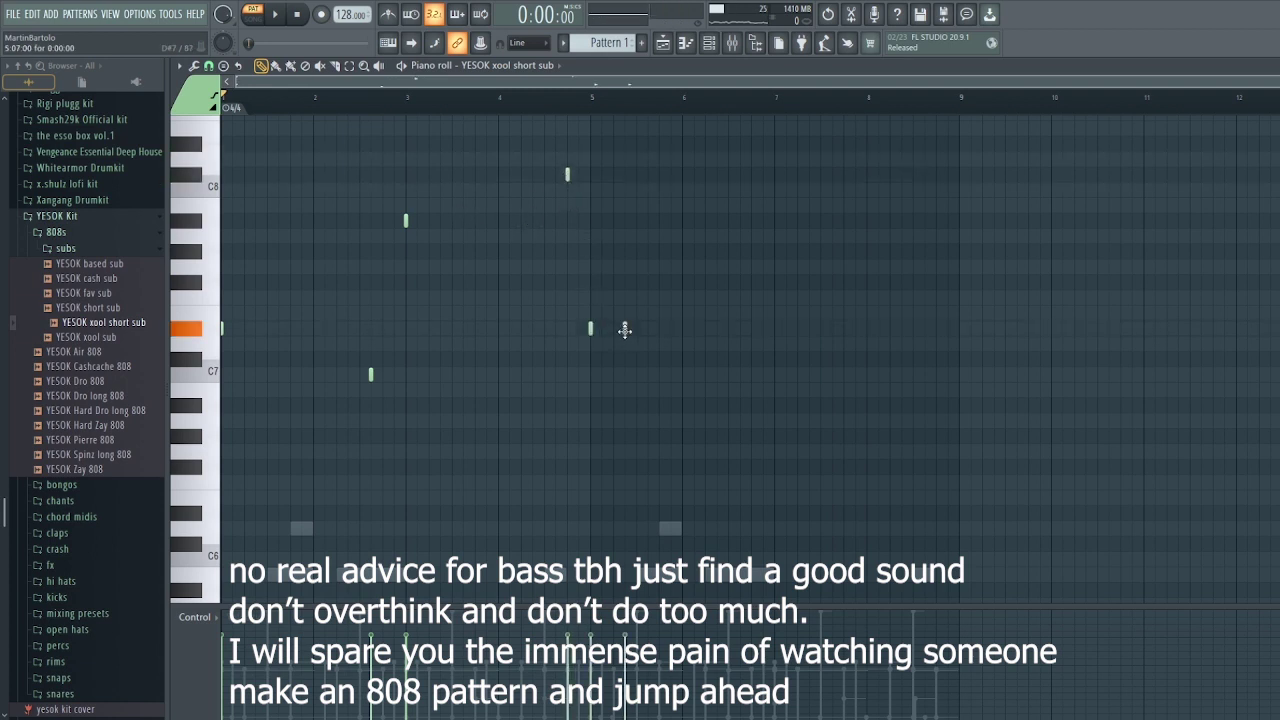
double_click(625, 330)
left_click(760, 271)
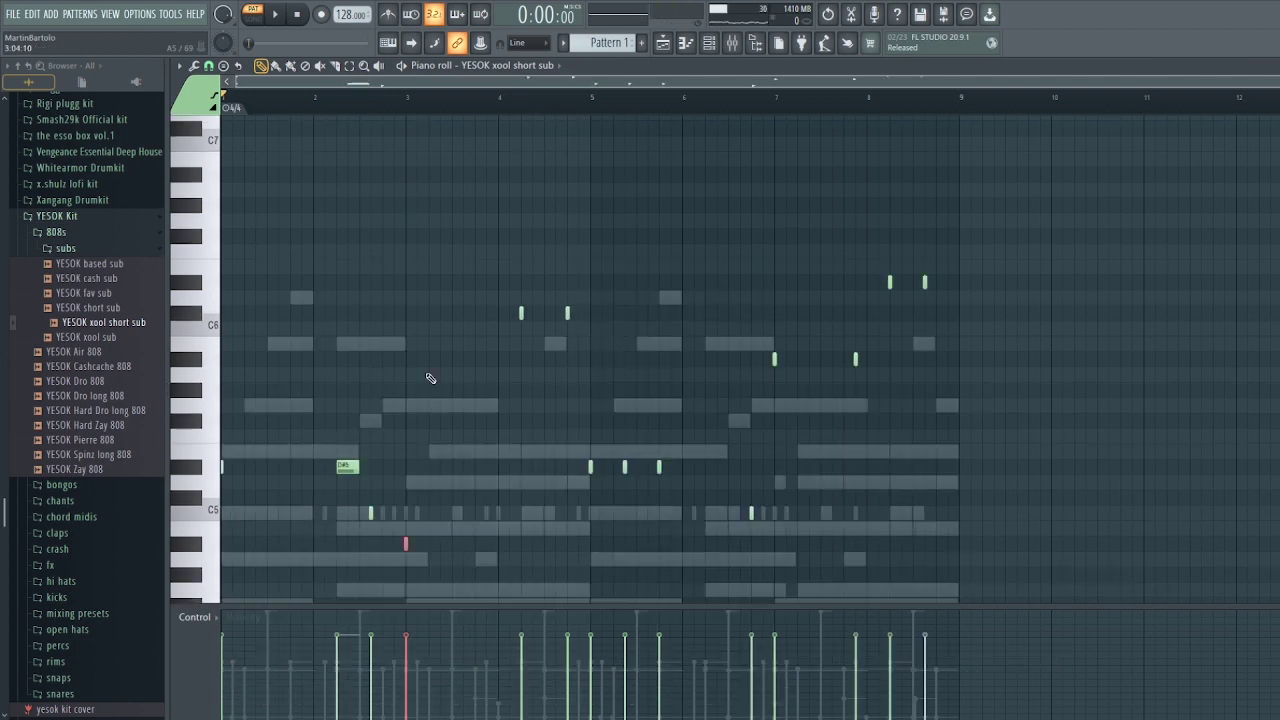
Step: Try a D5 note late in bar 2, remove it, and extend the bar's C5 note to four steps
key("space")
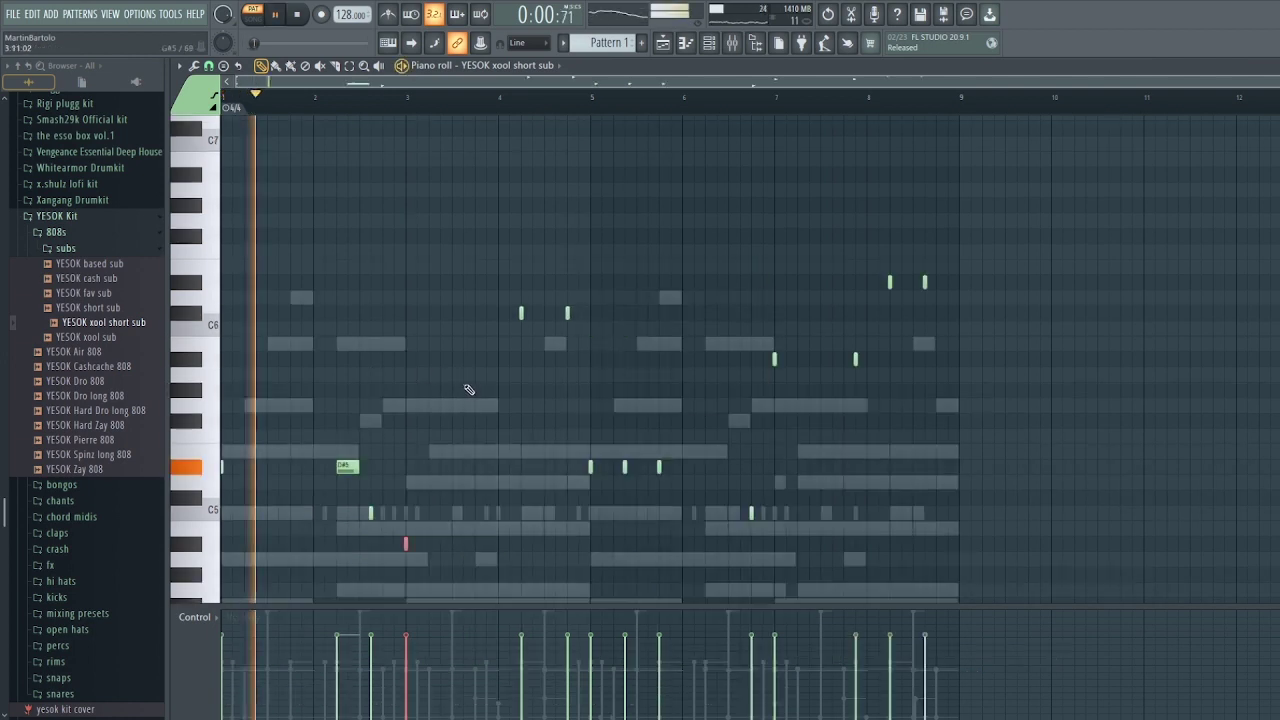
left_click(391, 481)
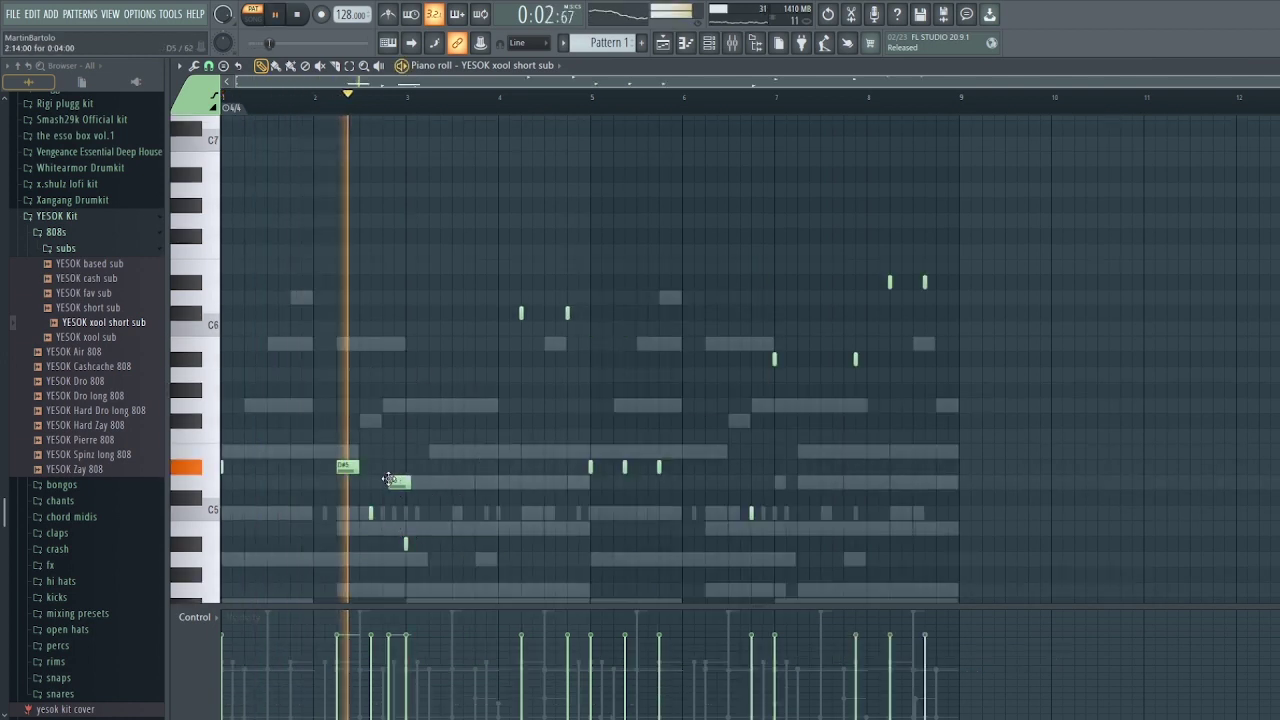
right_click(396, 485)
left_click_drag(376, 513, 399, 513)
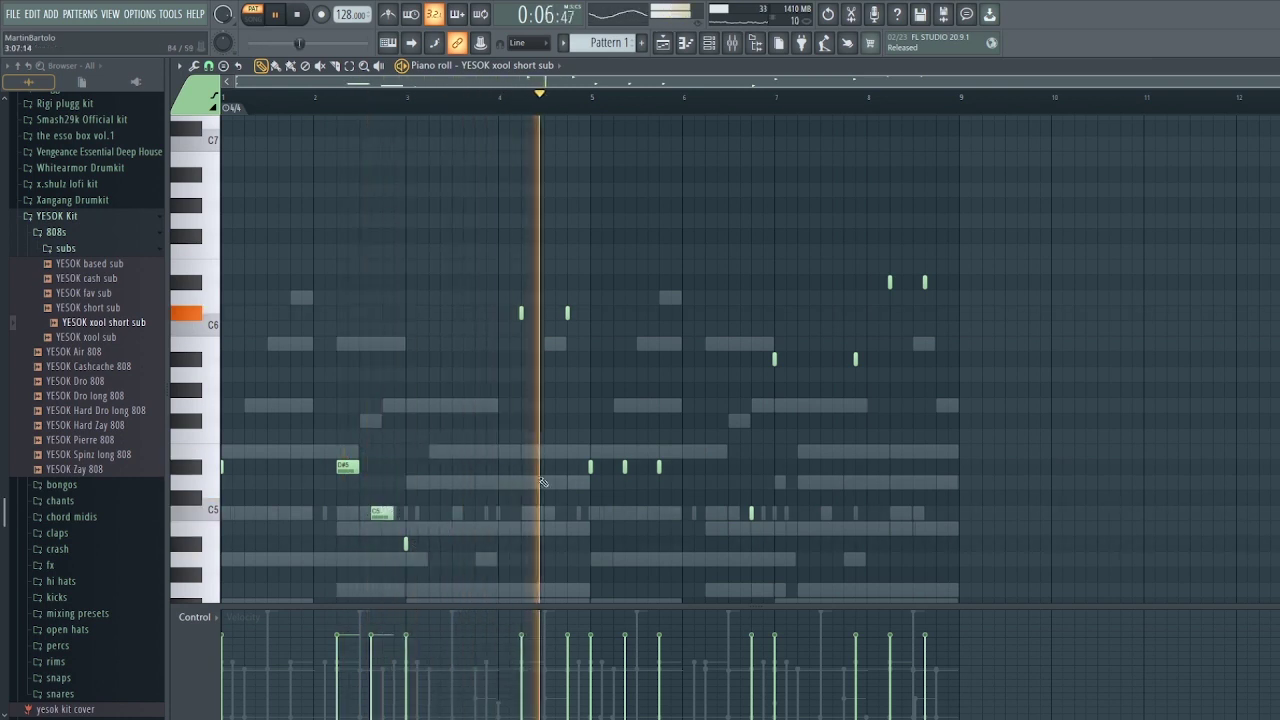
Step: Rework the second C#6 in bar 4 as a two-step note, and thin bar 5 to two four-step D#5 notes
key("space")
left_click(561, 314)
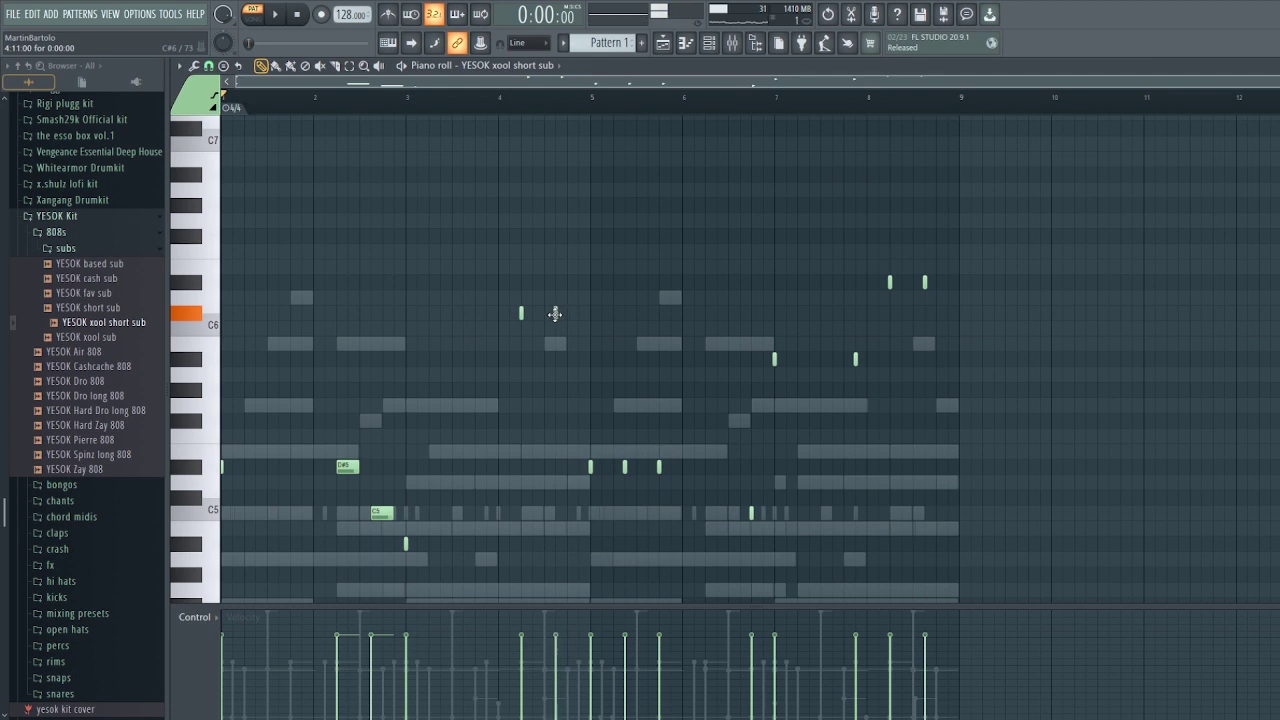
key("space")
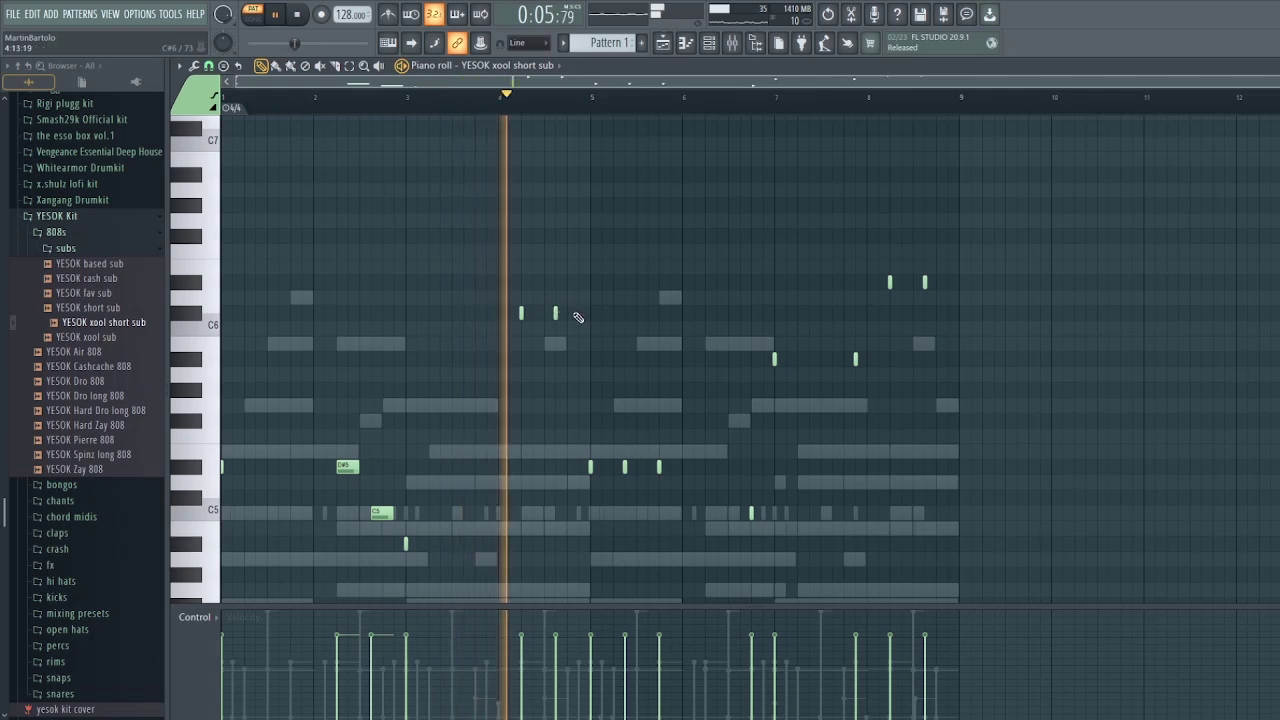
key("space")
right_click(555, 314)
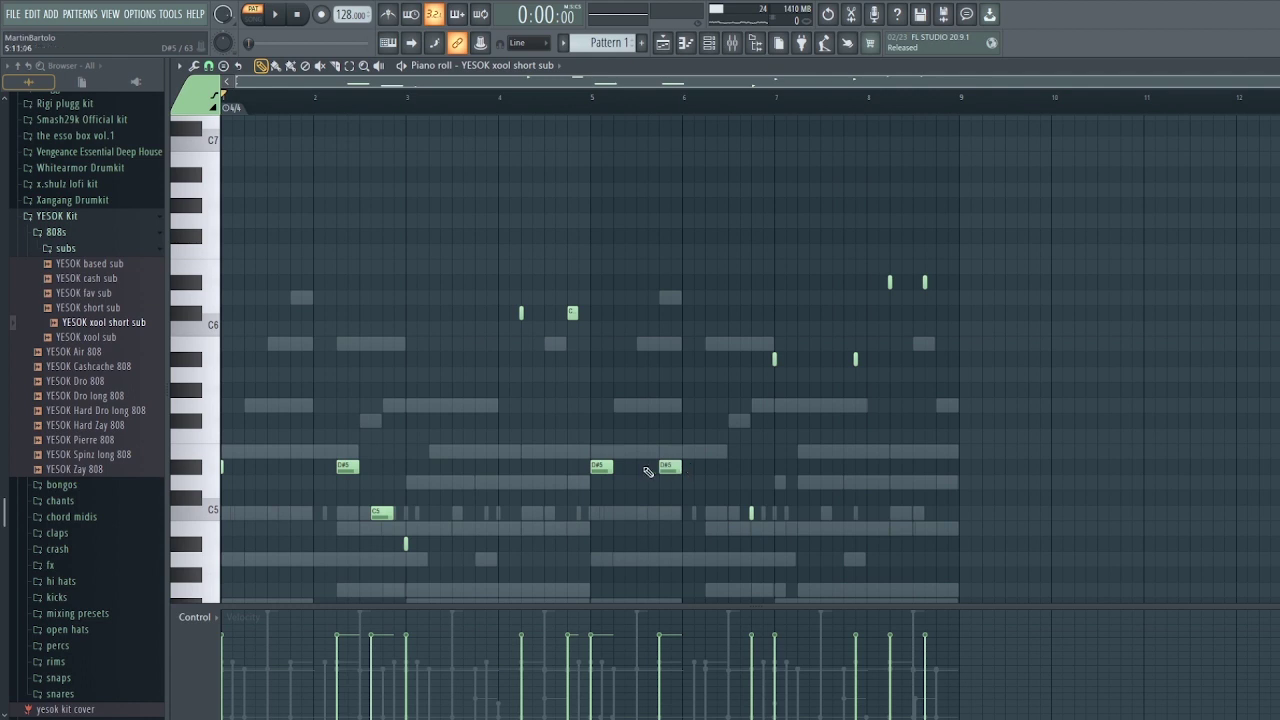
Step: Extend bar 5's first D#5 to ten steps and bar 6's C5 to two, and shift the second D#5 to step 15
key("space")
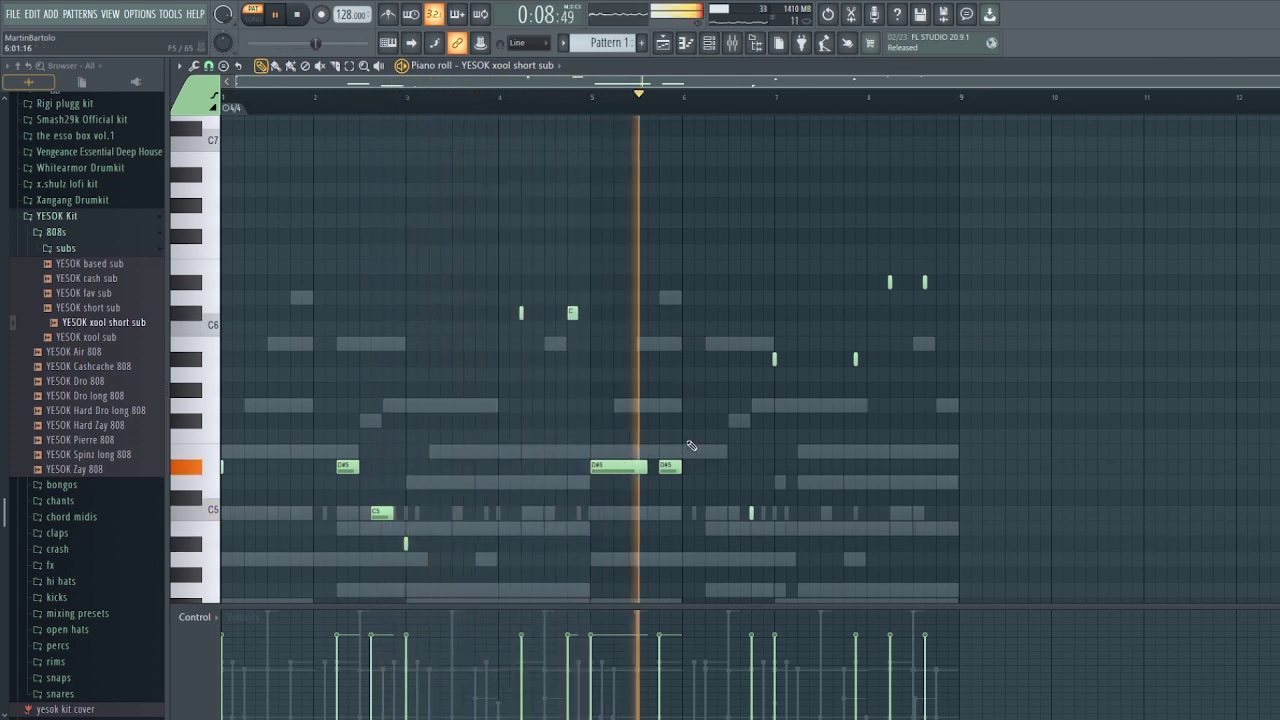
key("space")
left_click_drag(667, 467, 683, 470)
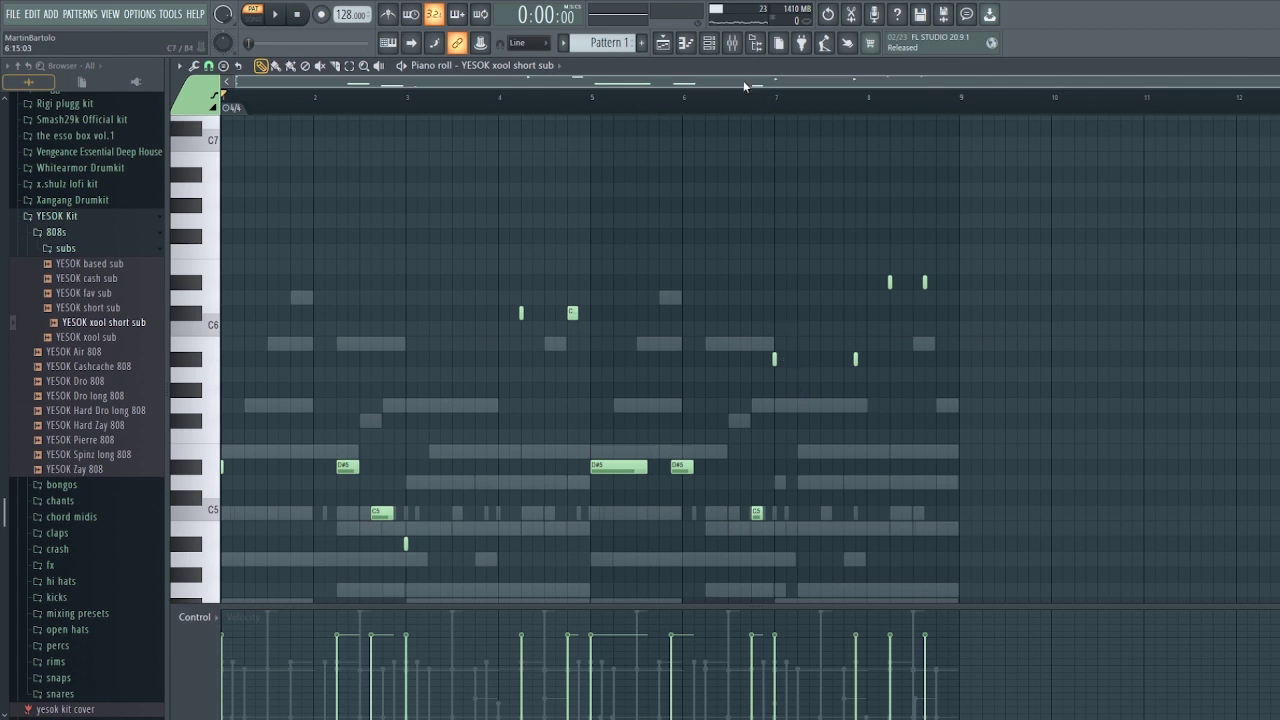
Step: Delete the late A#5 in bar 7, and extend bar 8's D#6 notes to four steps with an F#6 above the first
key("space")
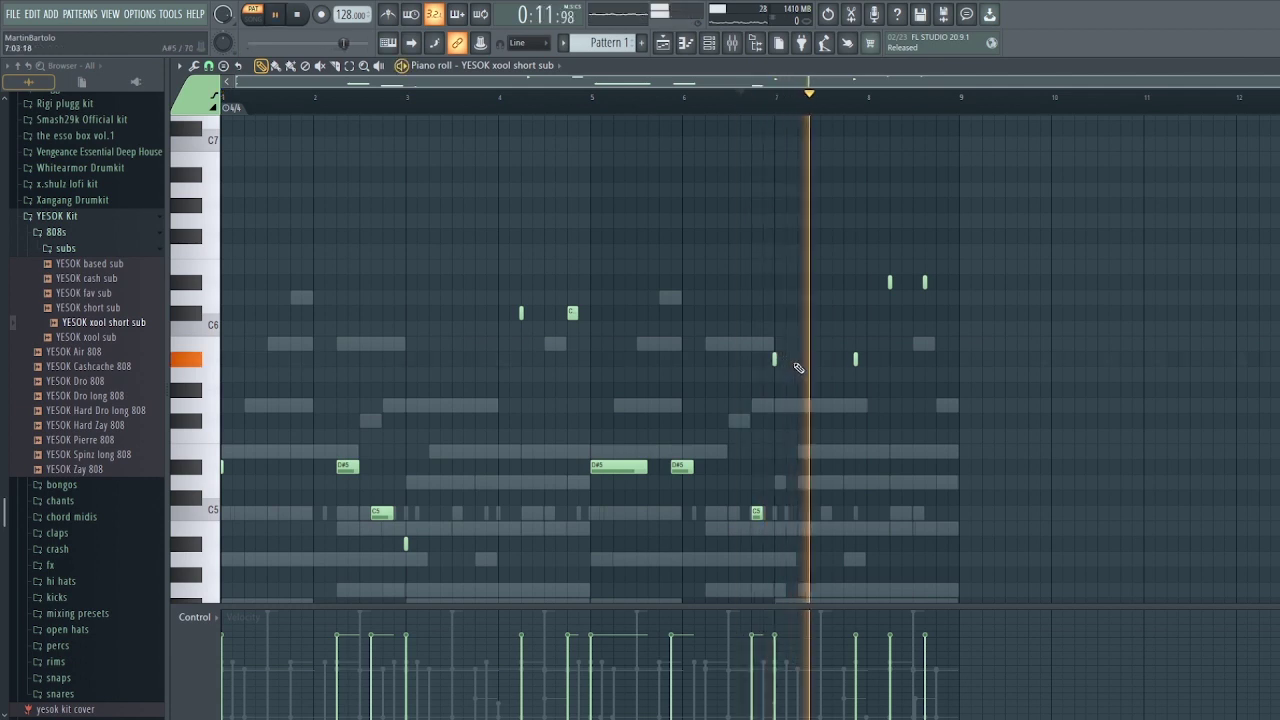
right_click(856, 360)
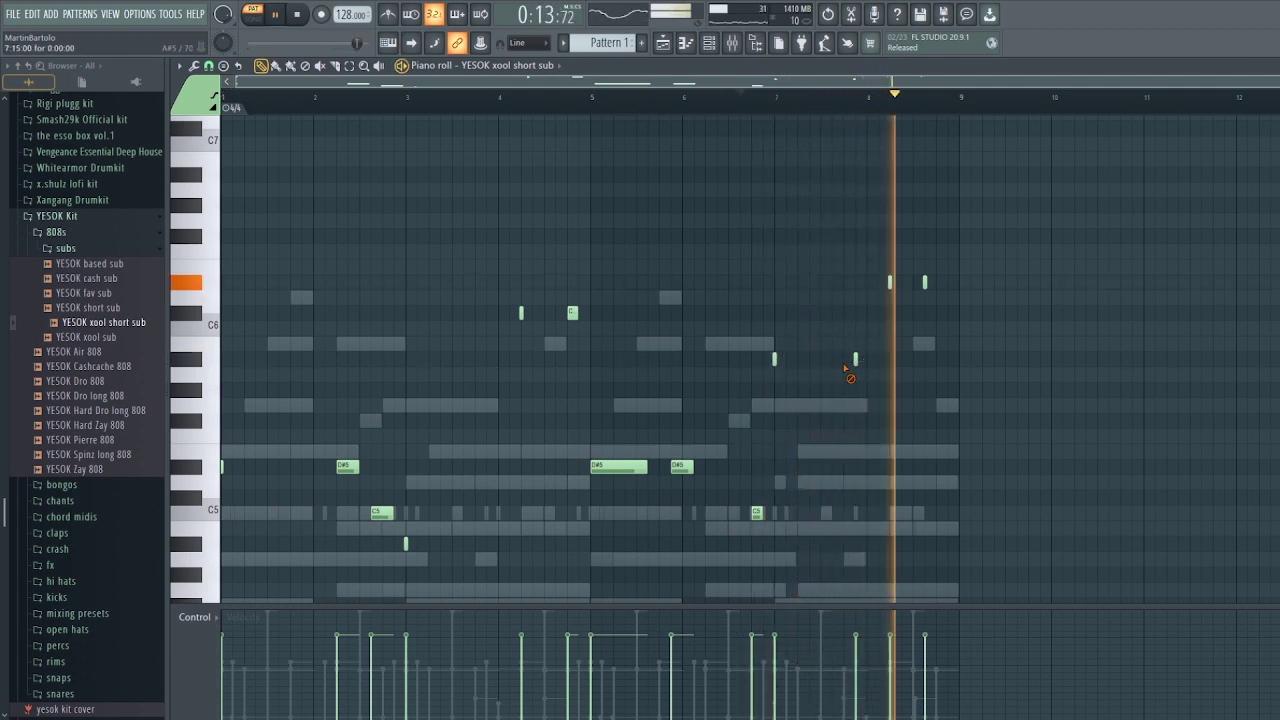
key("space")
left_click_drag(891, 283, 912, 285)
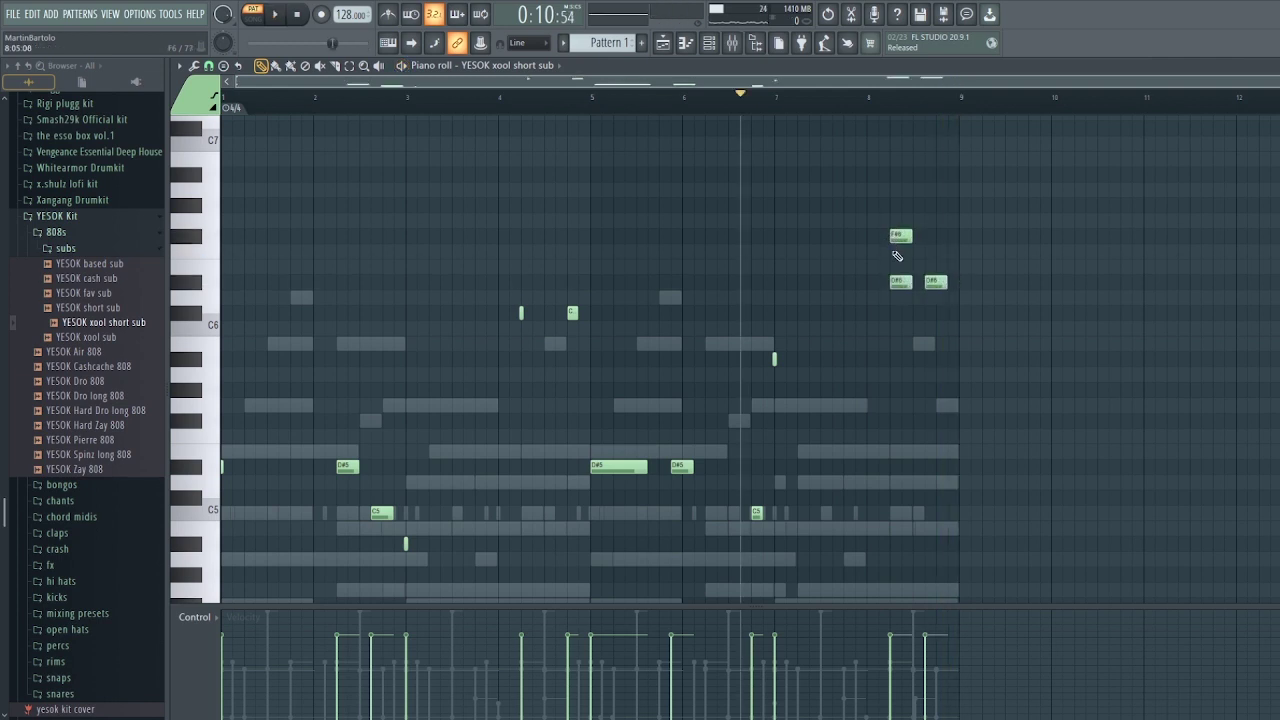
Step: Add four-step E6 and F6 notes between the stacked D#6 and F#6 at step 5 of bar 8 in the sub pattern
key("Up")
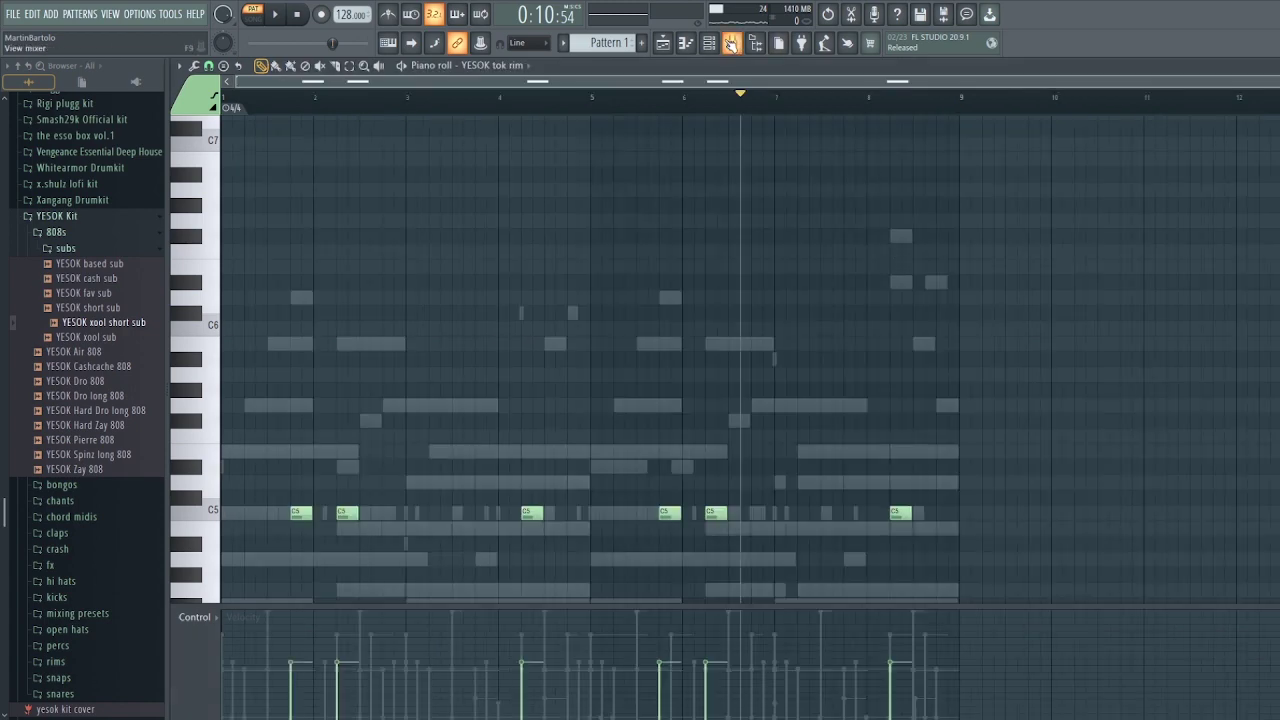
left_click(709, 43)
left_click(604, 329)
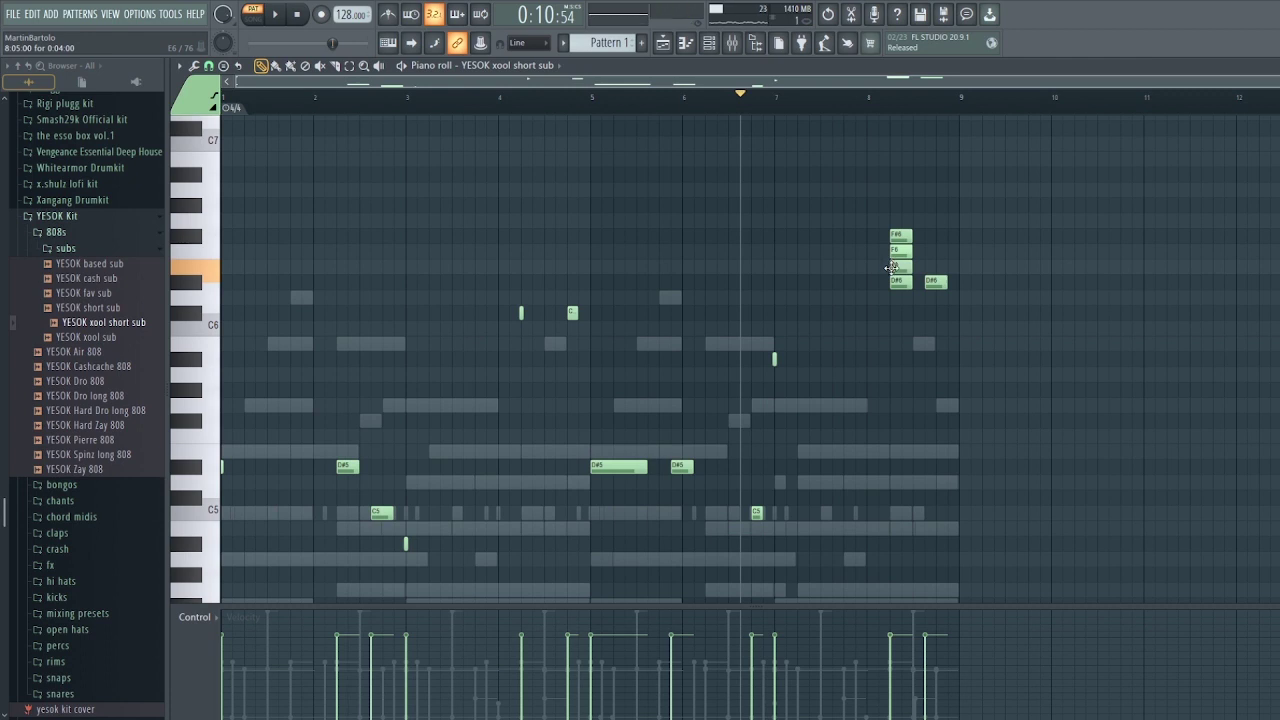
key("space")
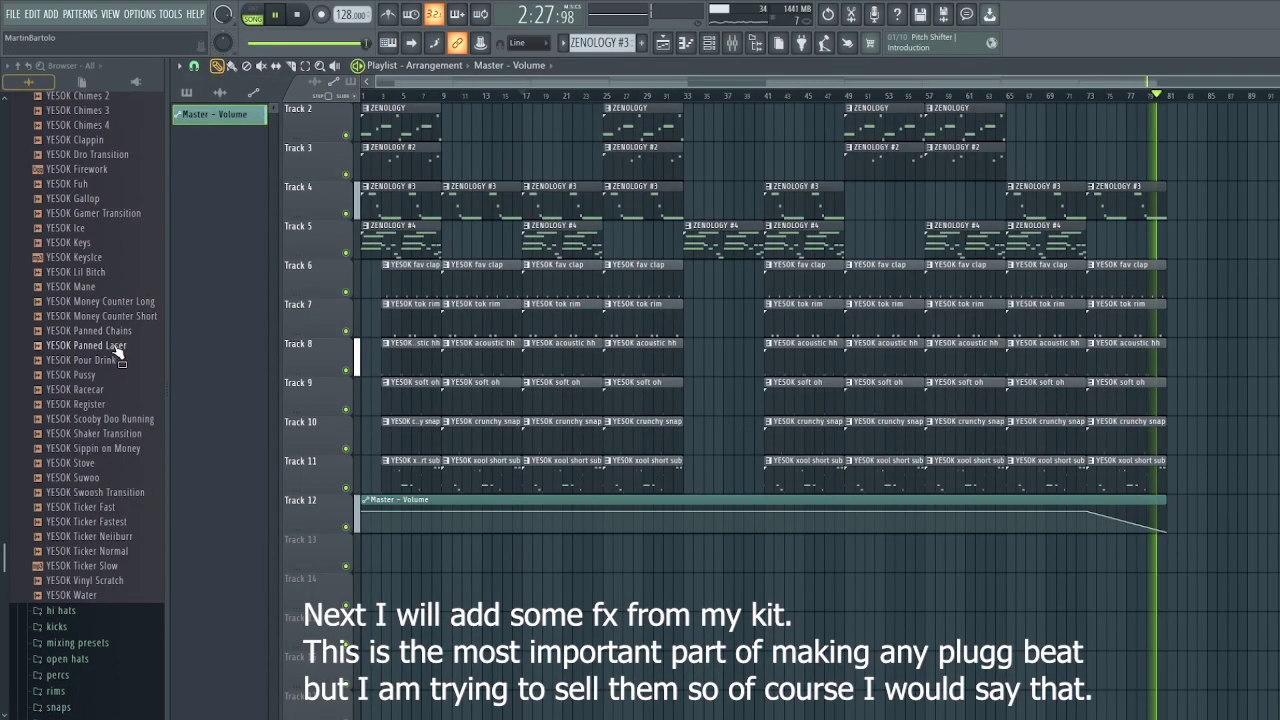
Step: Place YESOK Panned Laser clips on Track 13 at bars 9, 25, 41, 57 and 73 of the playlist
left_click_drag(118, 345, 444, 546)
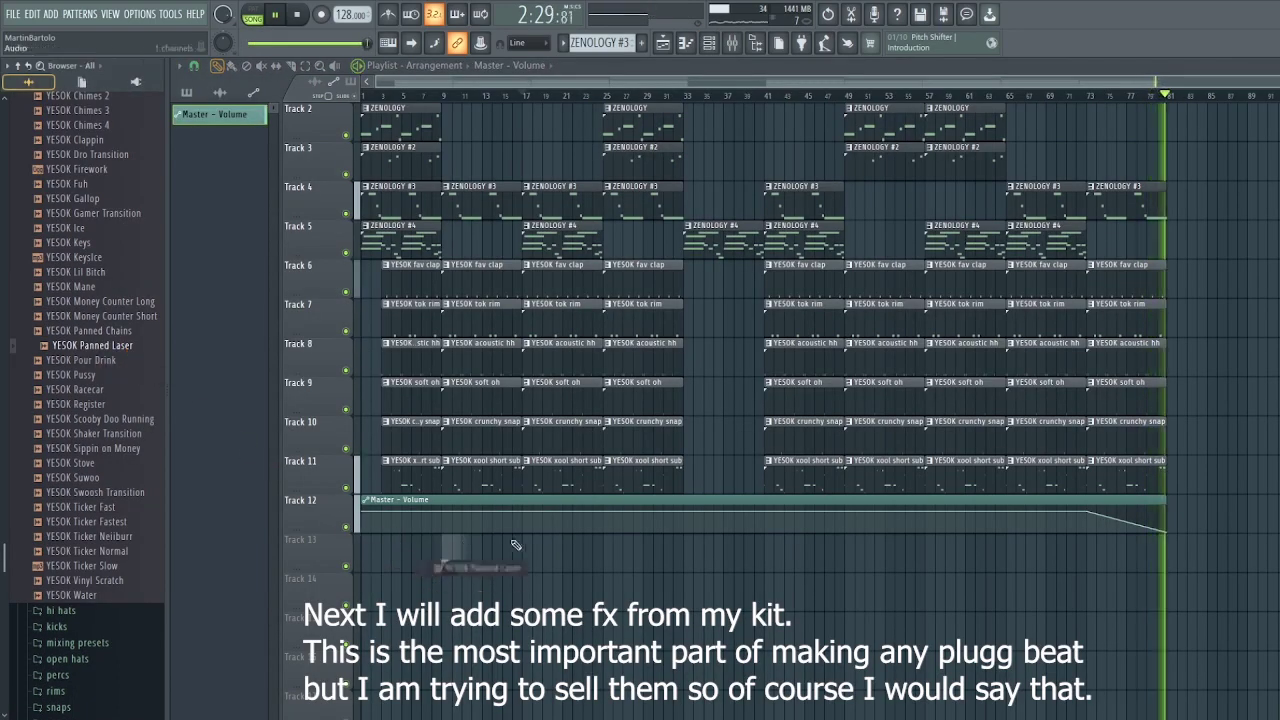
left_click(608, 557)
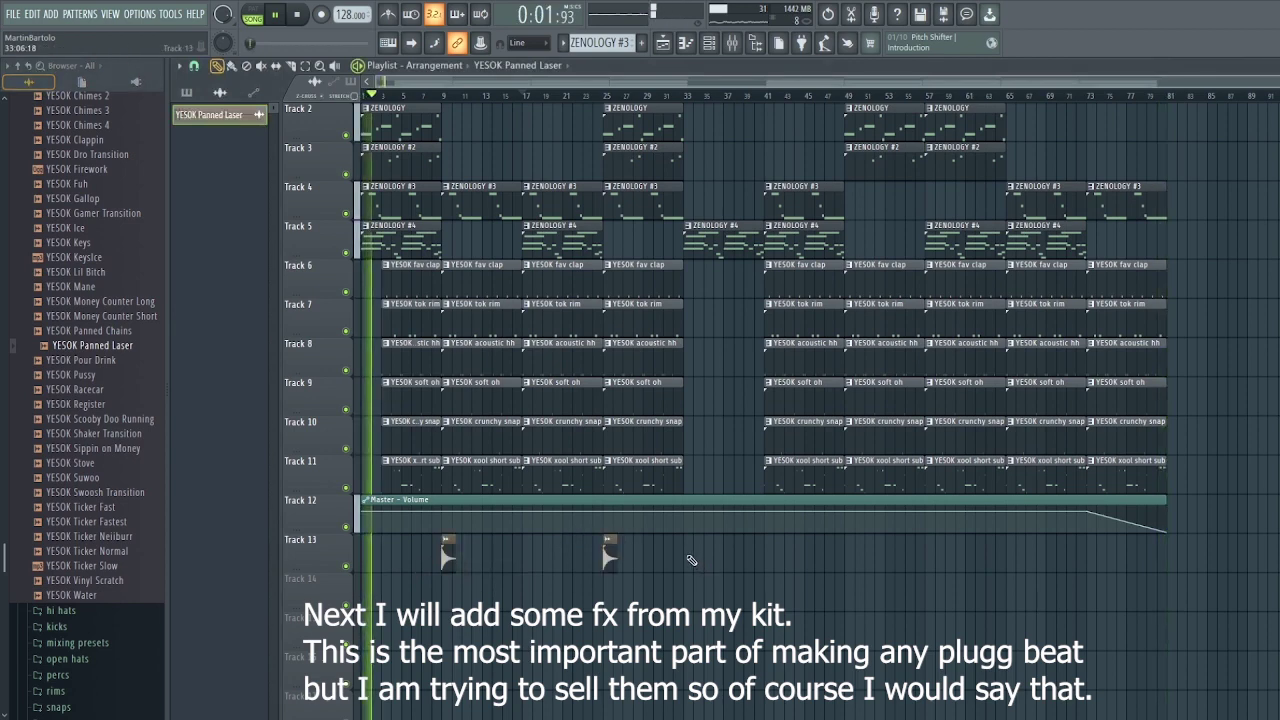
left_click(691, 558)
right_click(691, 557)
left_click(768, 551)
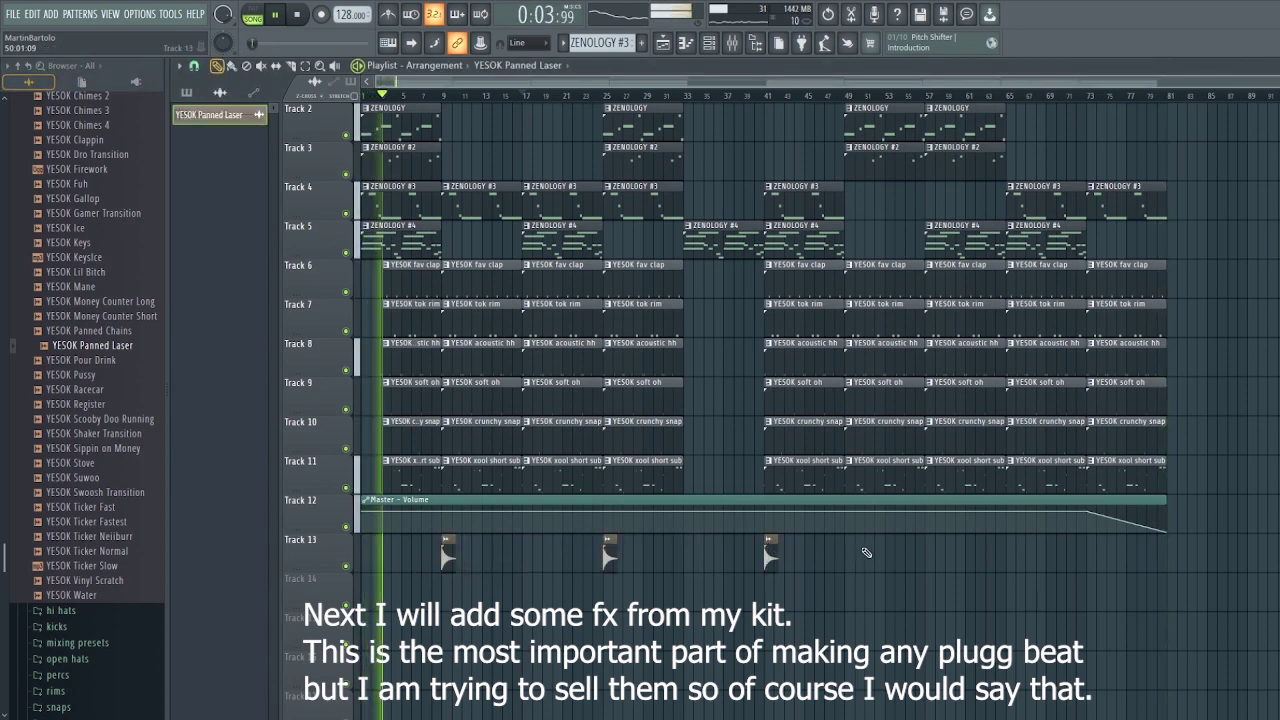
left_click(929, 552)
left_click(1089, 556)
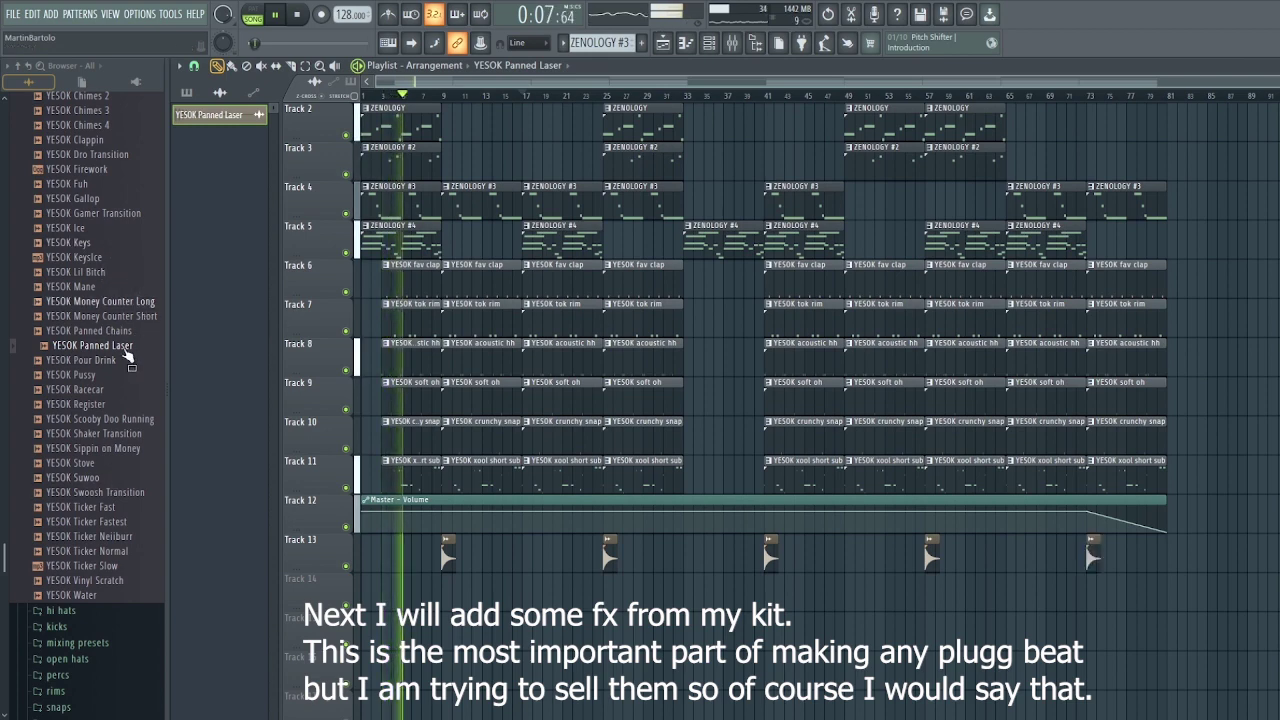
Step: Place YESOK Panned Chains clips on Track 13 at bars 1 and 33
left_click_drag(90, 330, 362, 546)
left_click(705, 555)
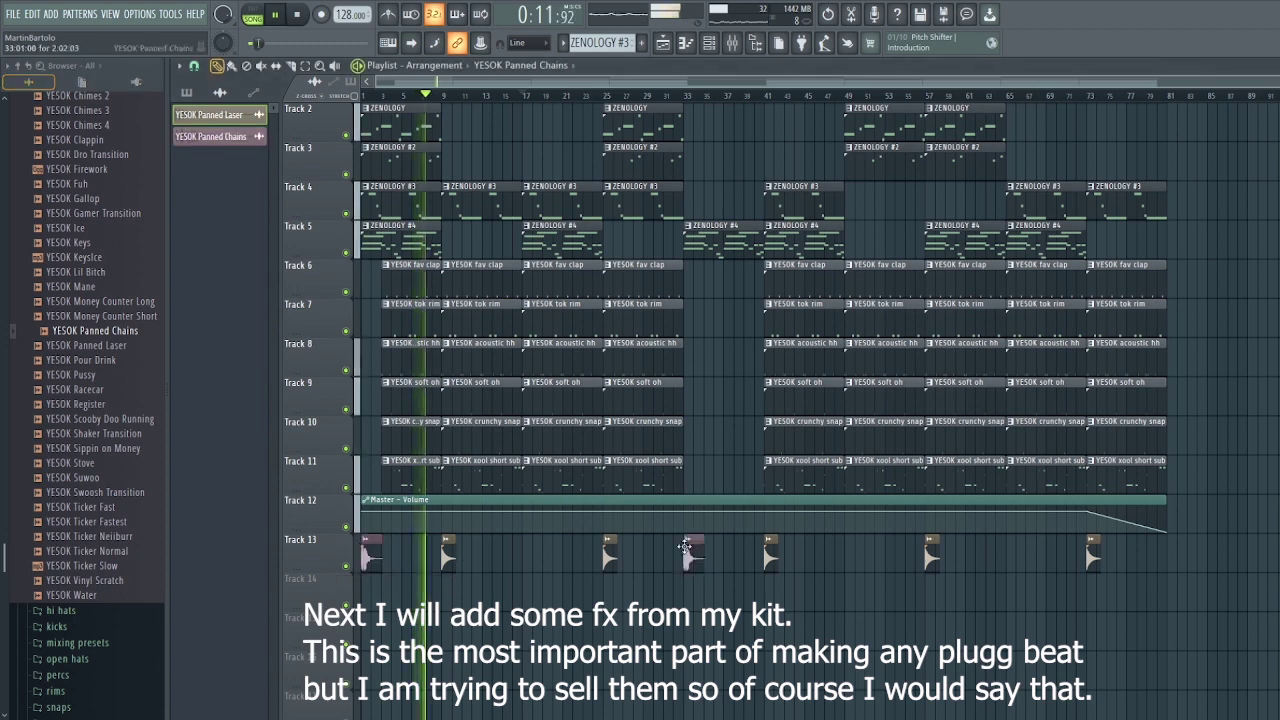
scroll(107, 334, "up", 10)
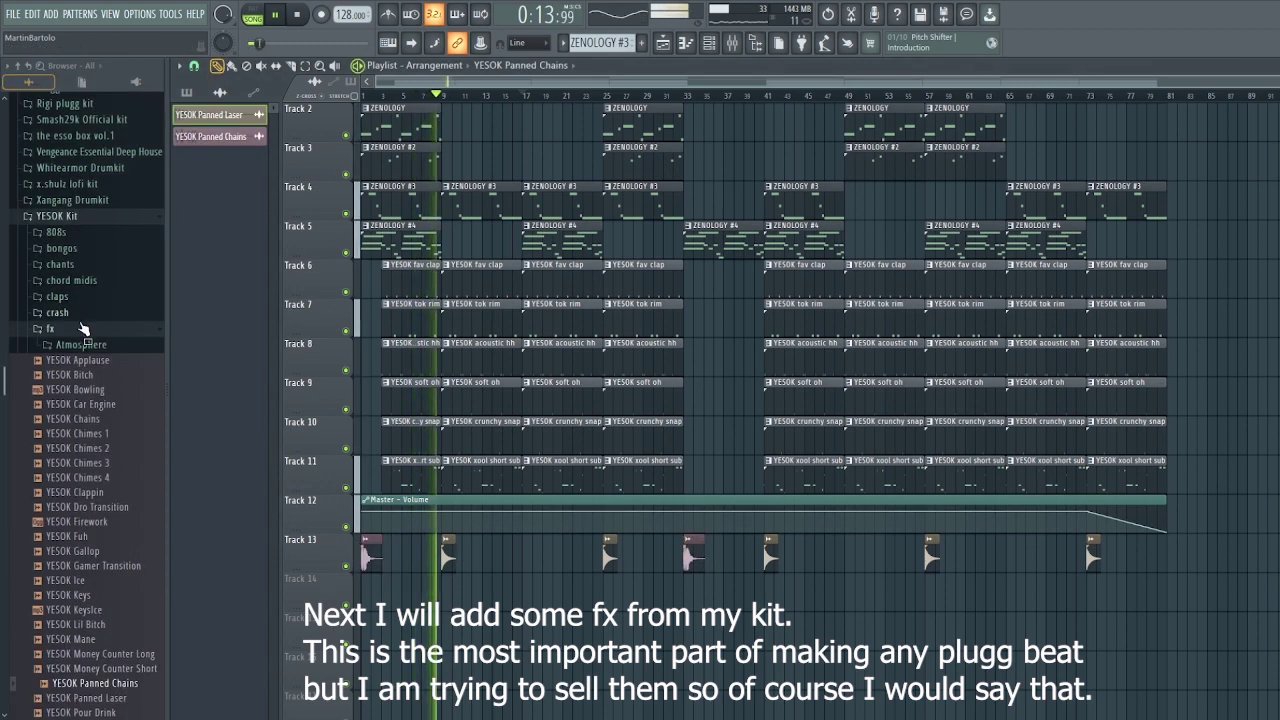
Step: Place YESOK wave crash clips from the kit's crash folder on Track 13 at bars 17, 49 and 65
left_click(64, 313)
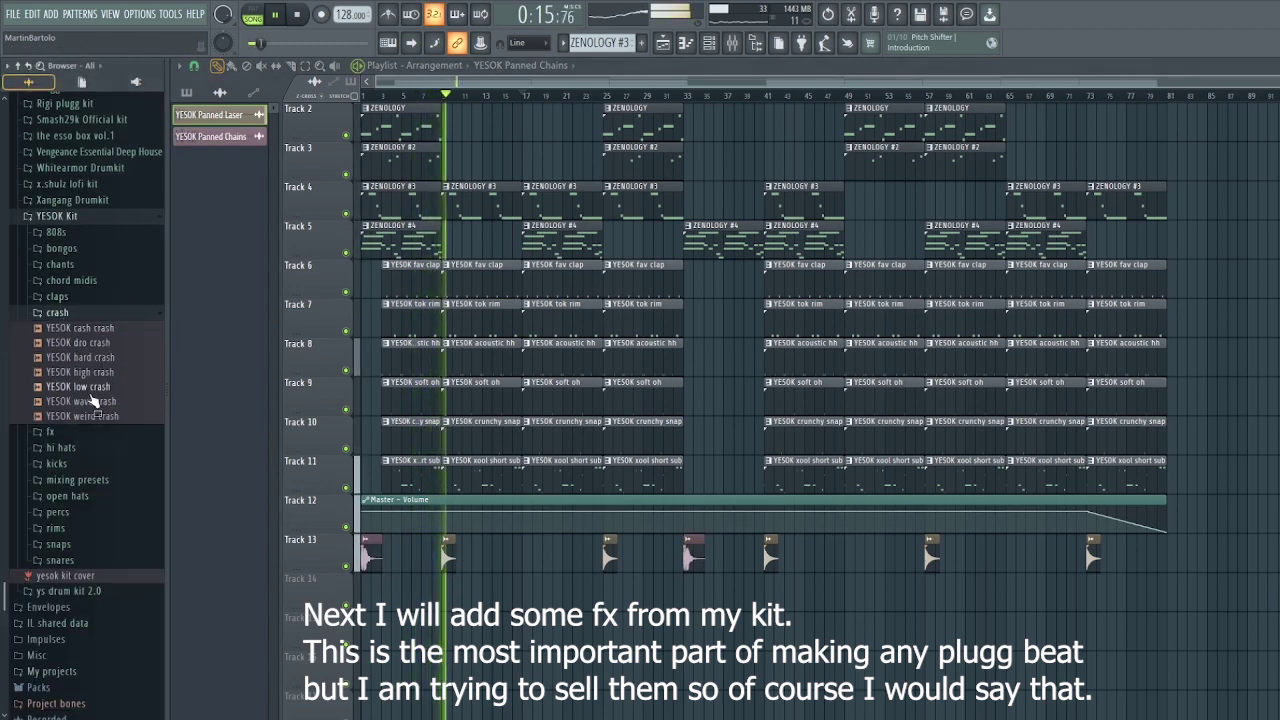
left_click_drag(106, 402, 527, 555)
left_click(856, 563)
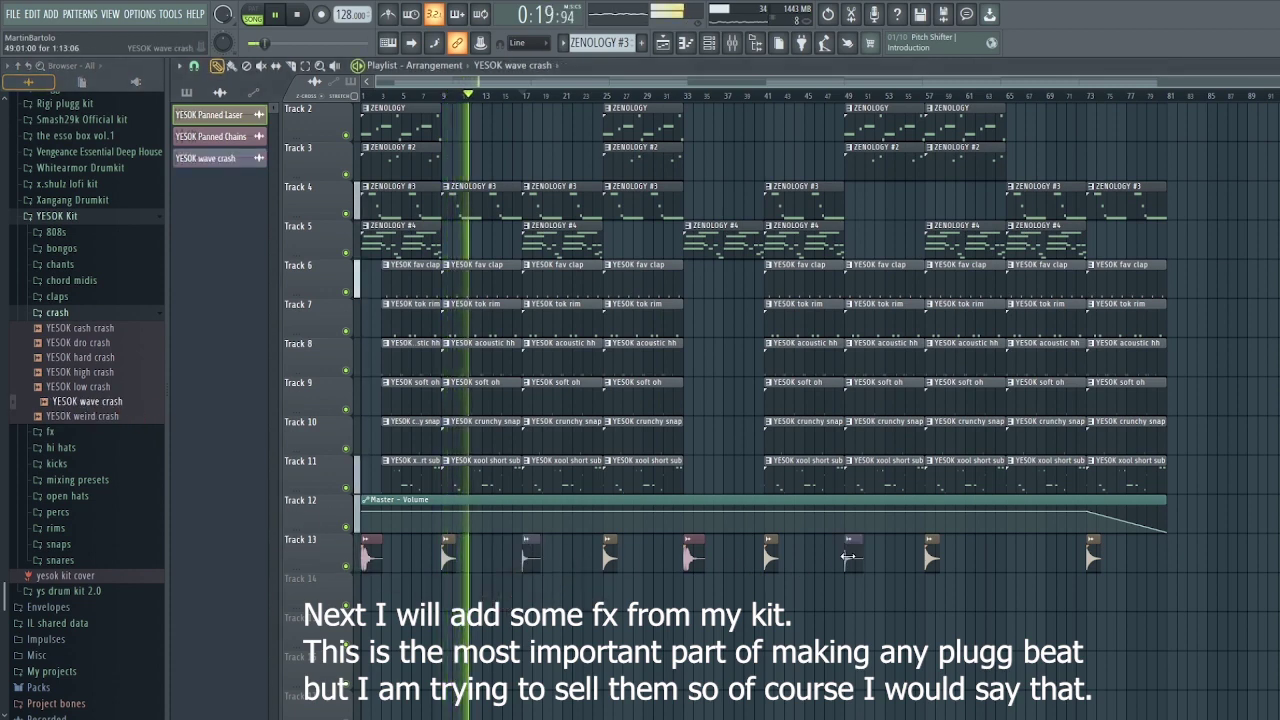
left_click(1015, 564)
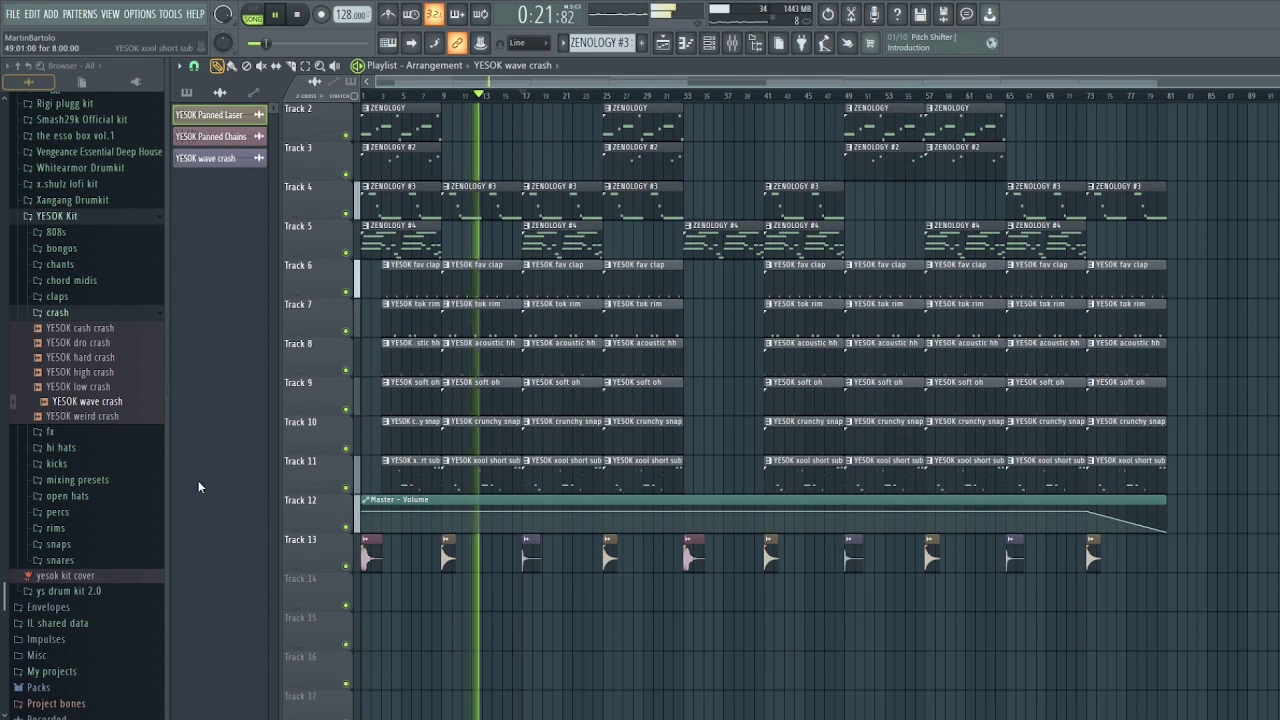
Step: Place YESOK Keys clips from the kit's fx folder on Track 13 at bars 21, 53 and 69
left_click(80, 311)
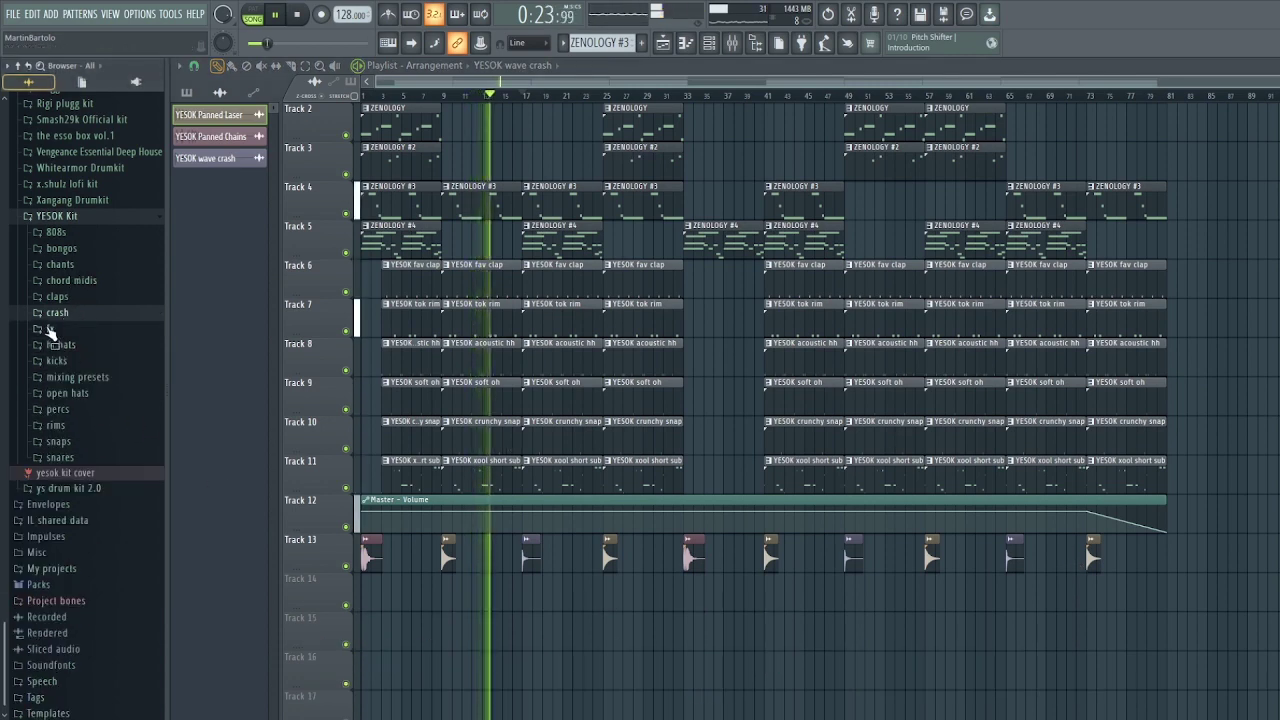
left_click(50, 328)
scroll(97, 578, "down", 2)
scroll(97, 578, "down", 1)
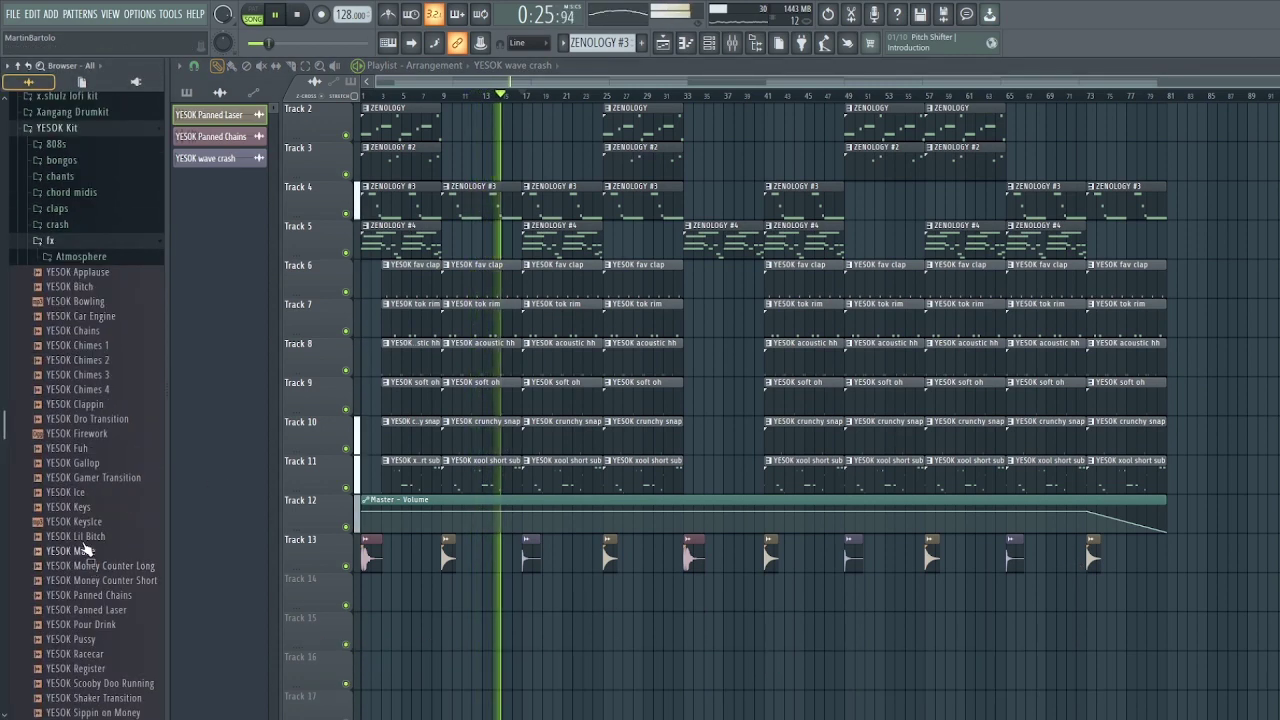
left_click_drag(60, 509, 565, 555)
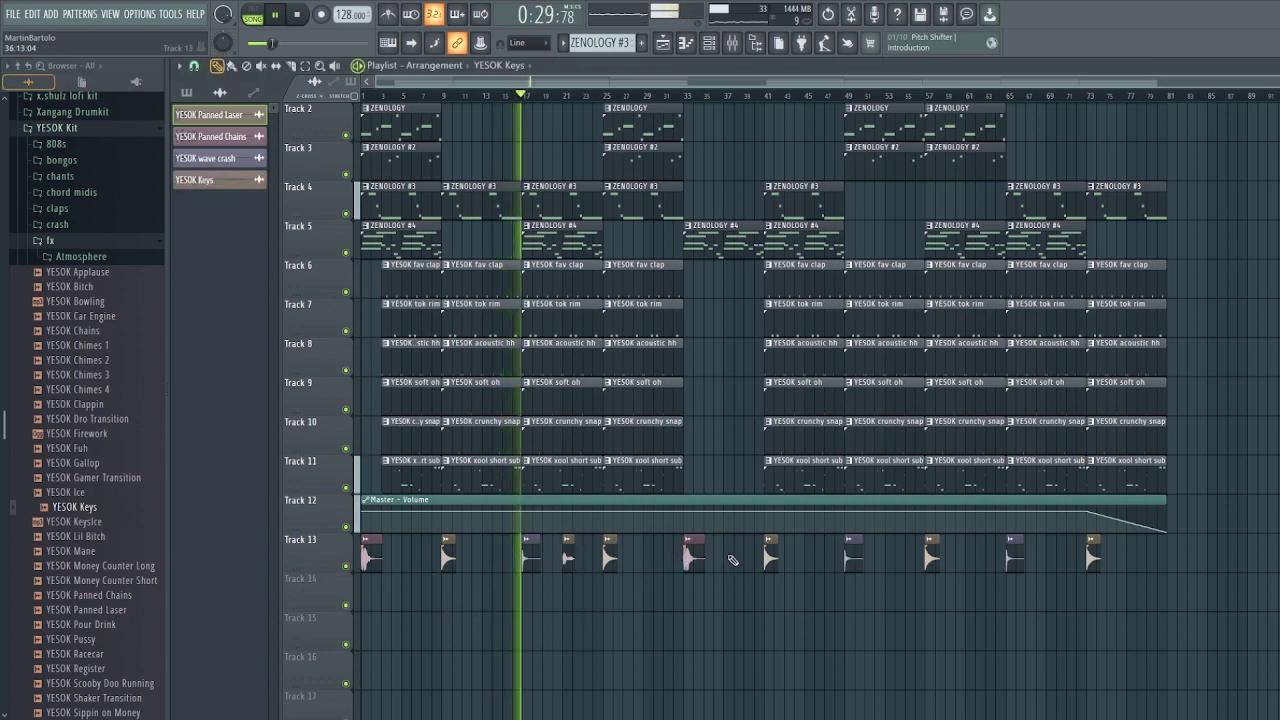
left_click(812, 558)
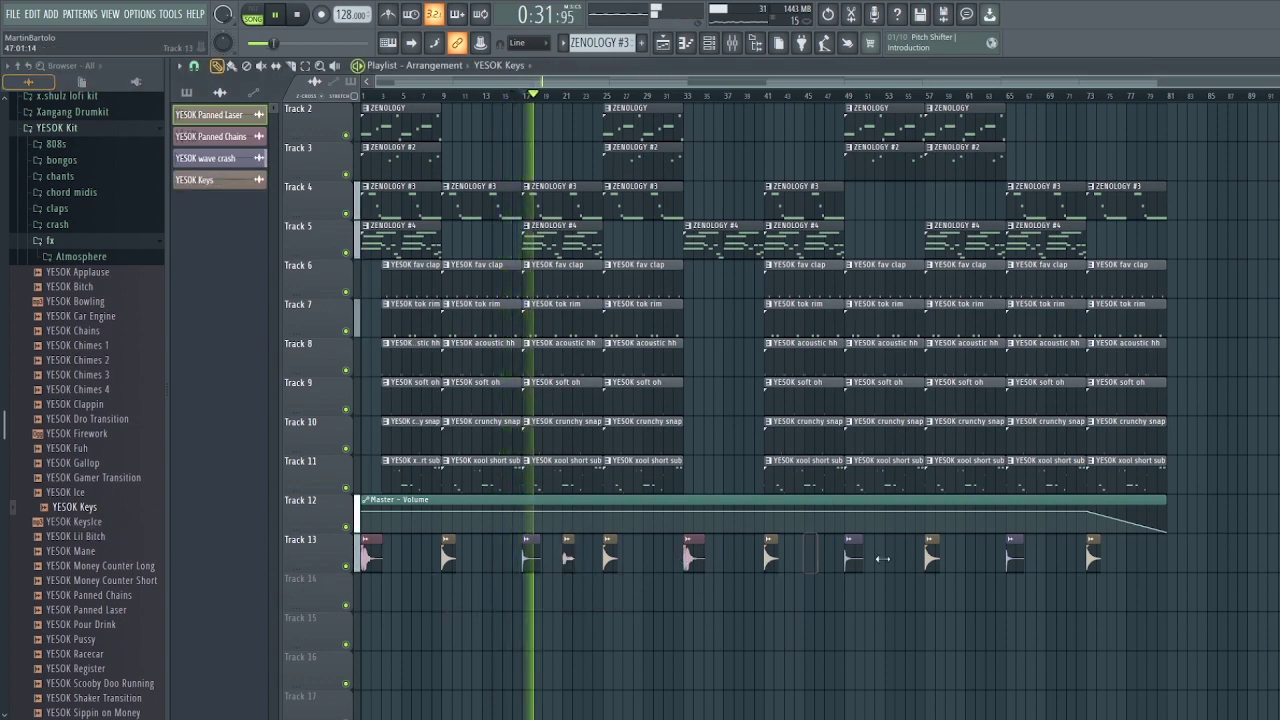
left_click_drag(812, 558, 892, 556)
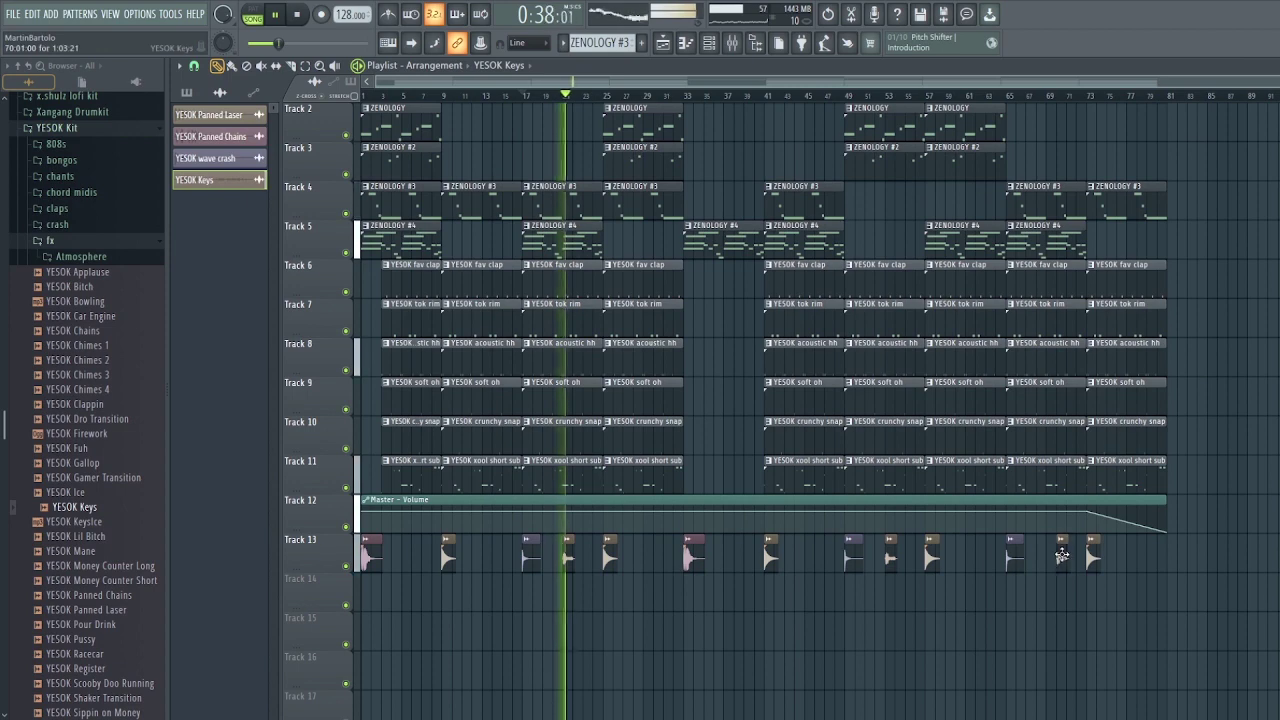
left_click(1052, 556)
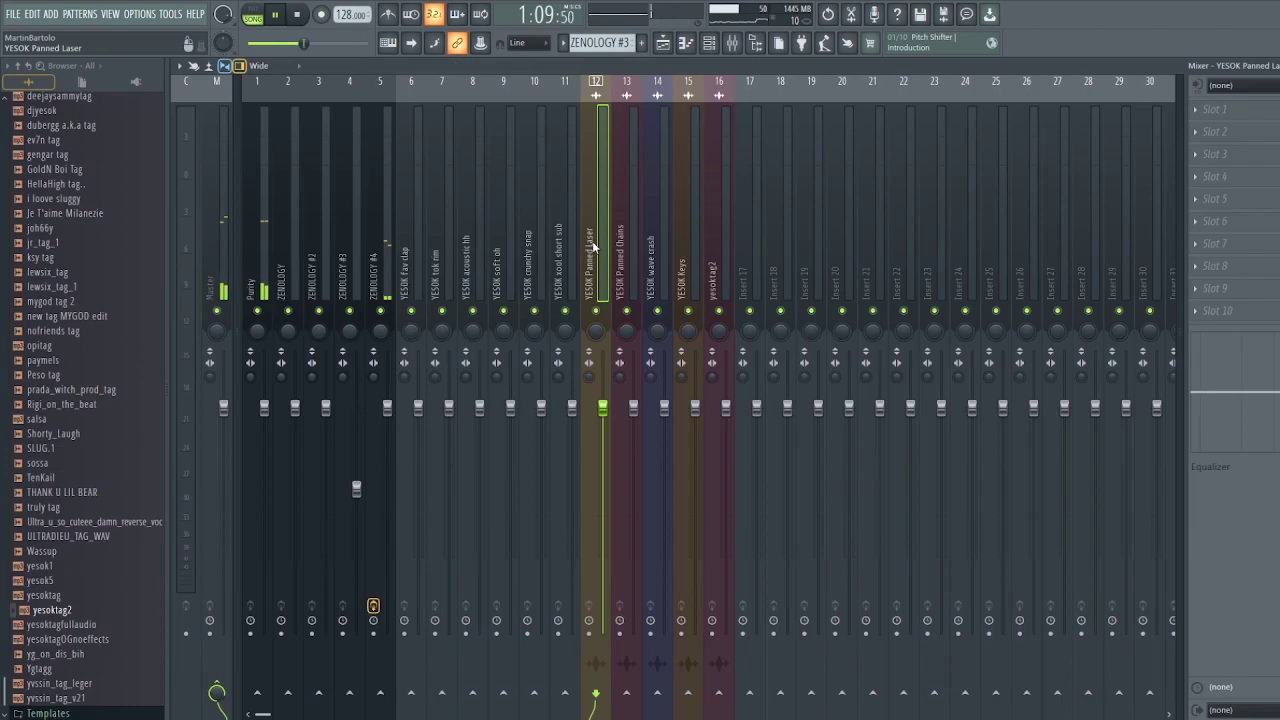
Step: Solo the Purity mixer track and unmute the four ZENOLOGY tracks beside it
left_click(263, 262)
right_click(258, 311)
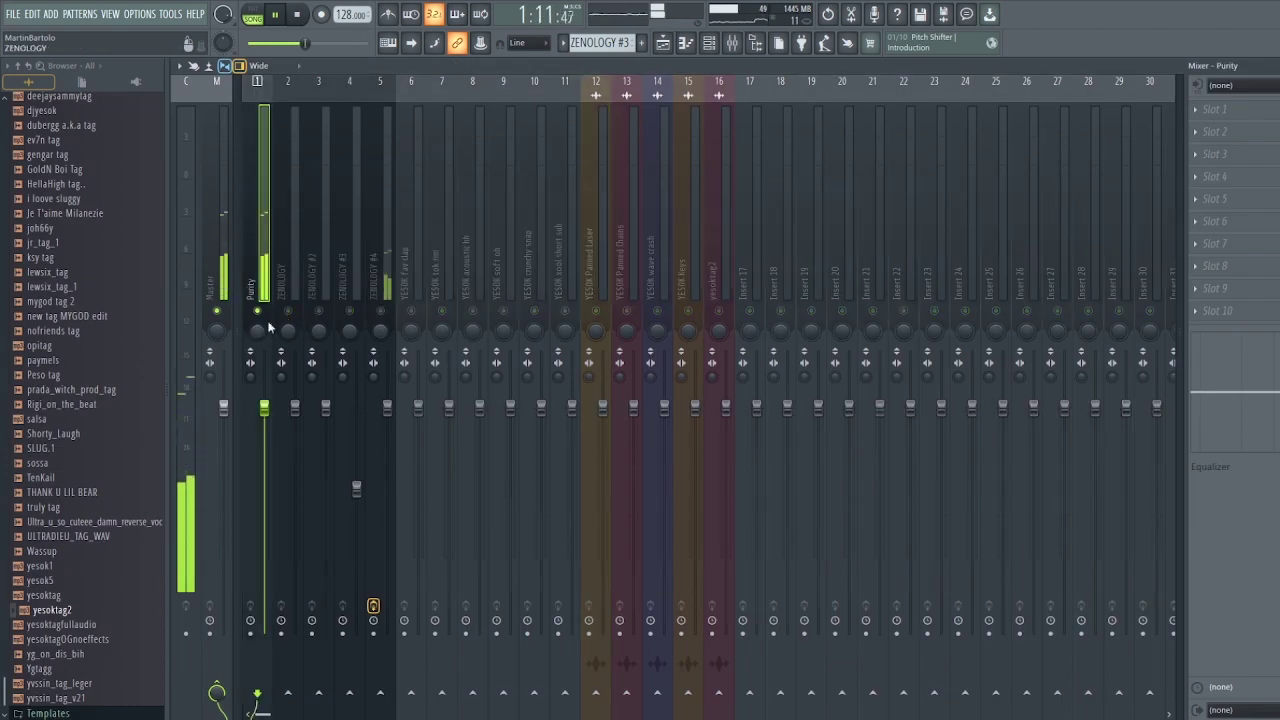
left_click(289, 311)
left_click(286, 272)
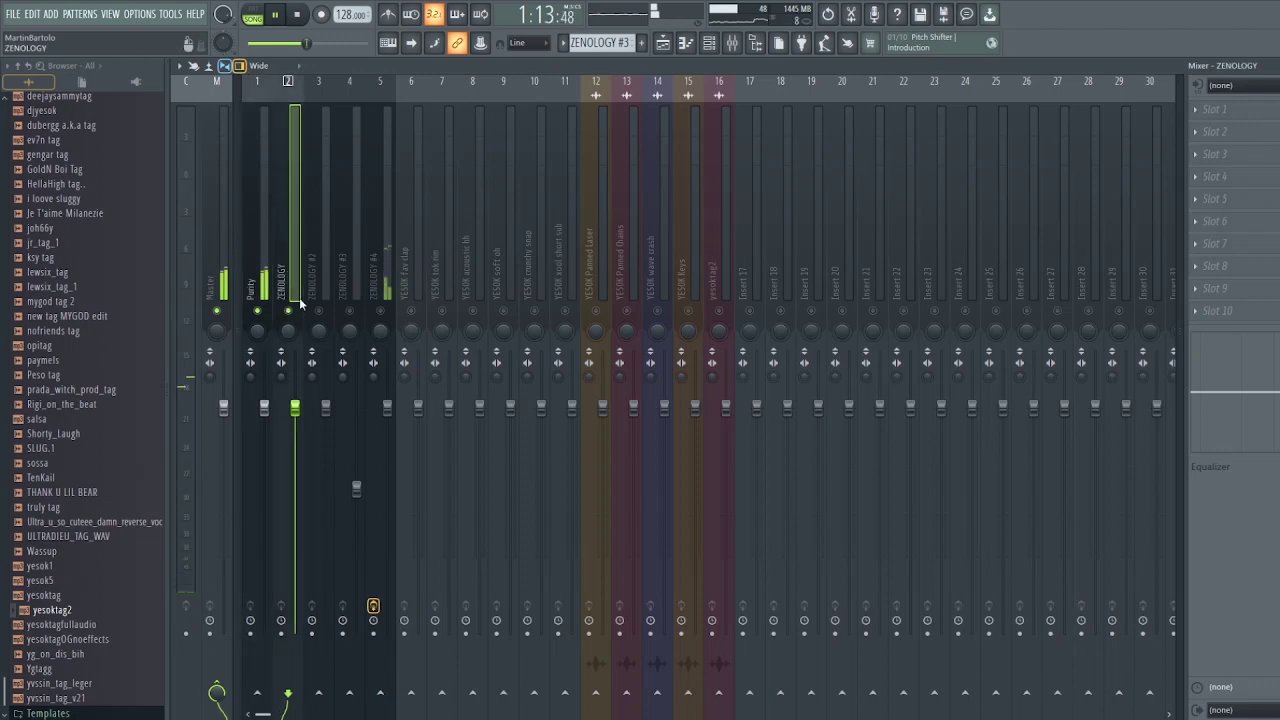
left_click(380, 285)
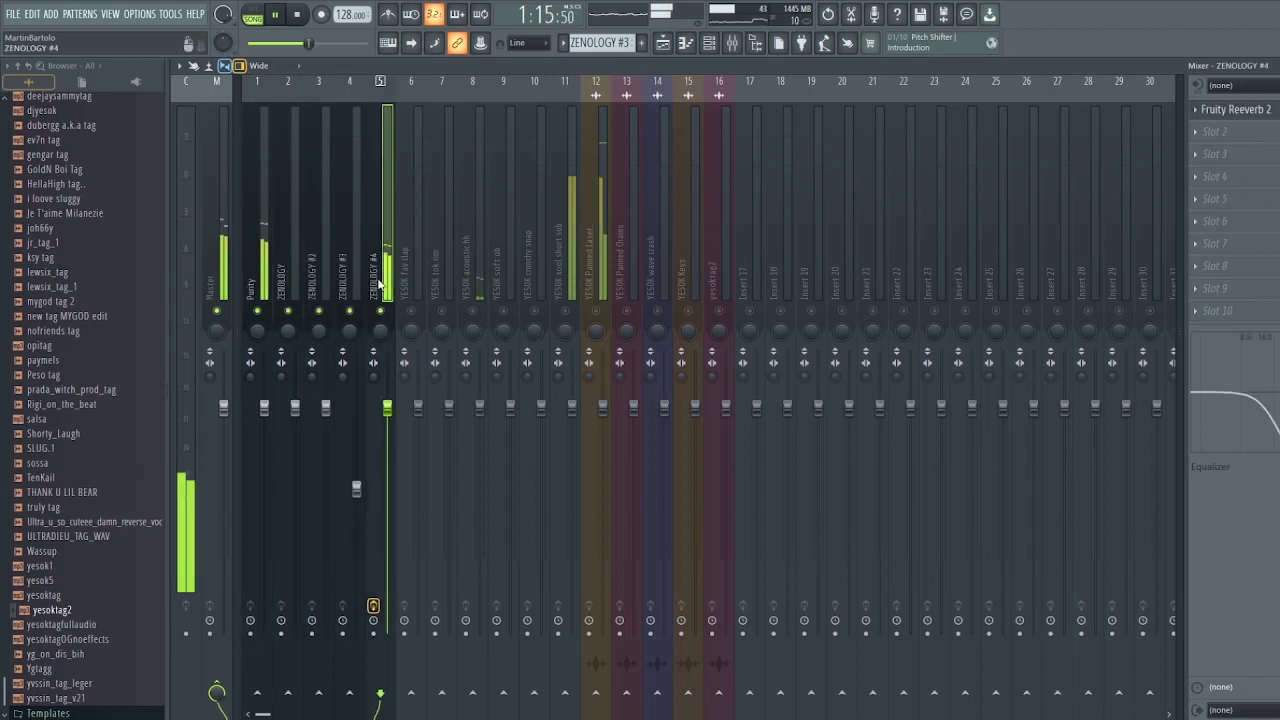
Step: Unmute the clap, rim, acoustic hh, soft oh and crunchy snap mixer tracks, lowering the clap and soft oh and slightly raising the snap
left_click(417, 310)
scroll(418, 406, "down", 5)
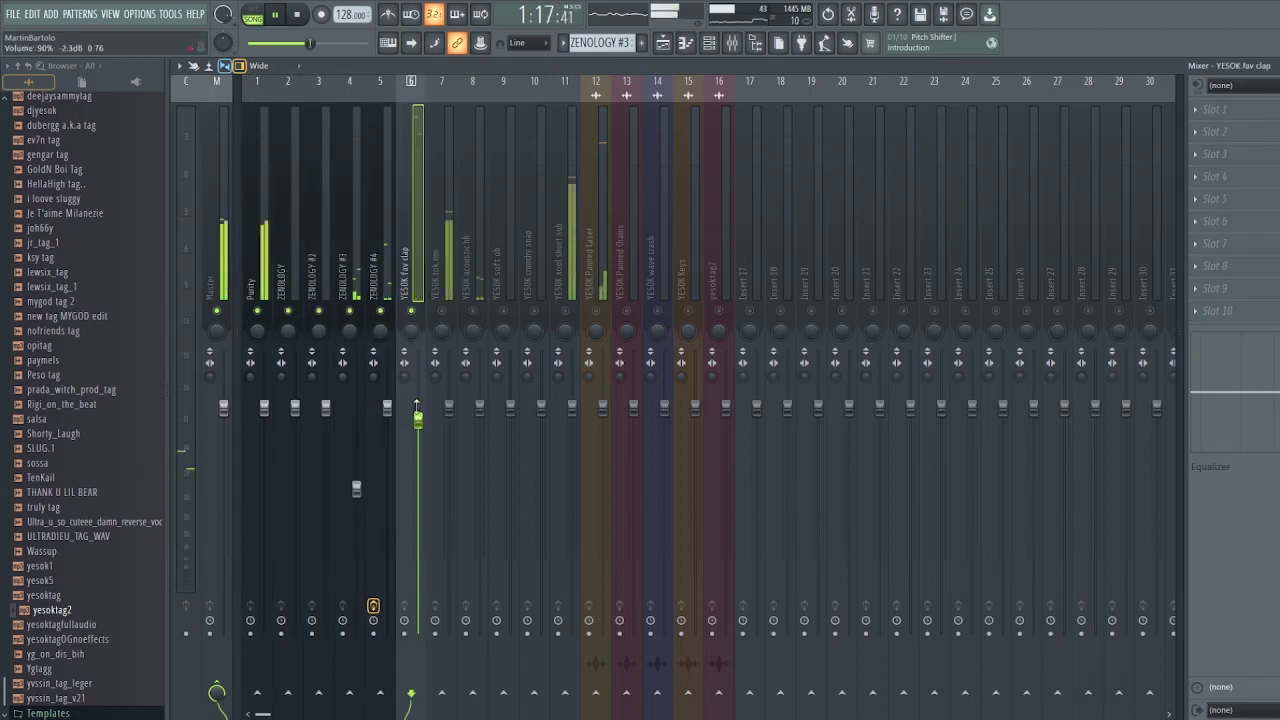
left_click(442, 311)
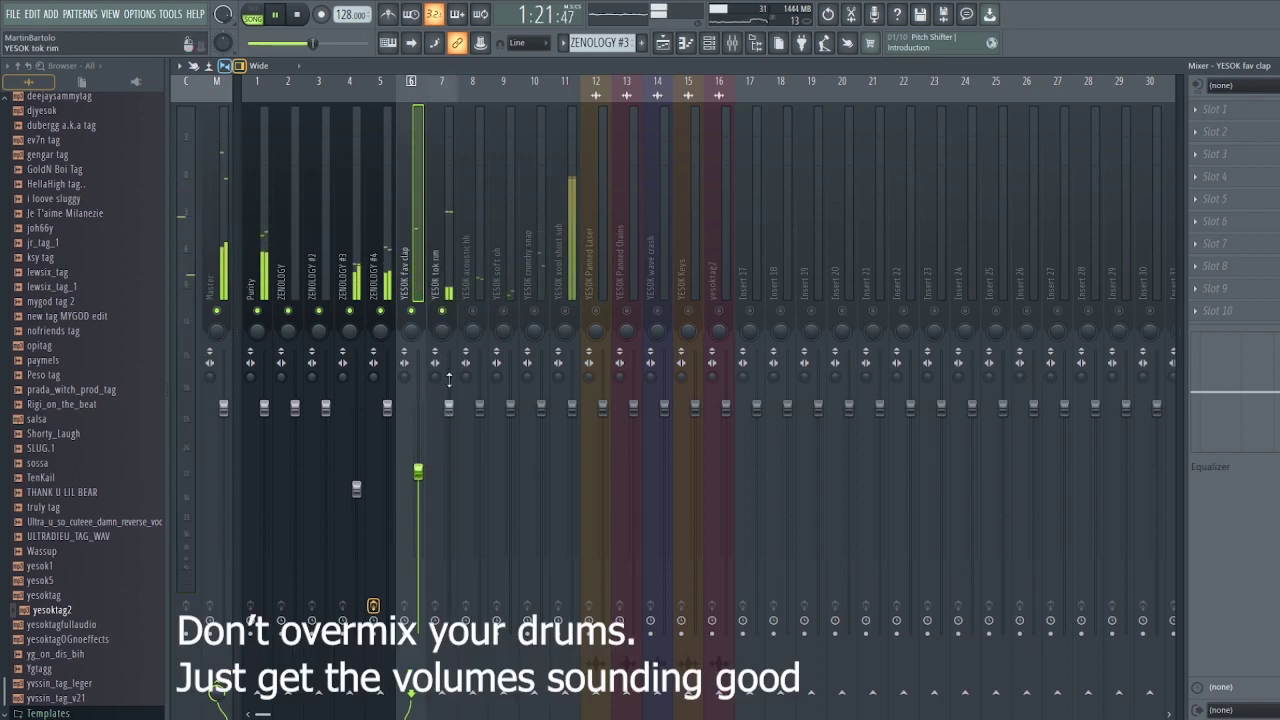
left_click(473, 311)
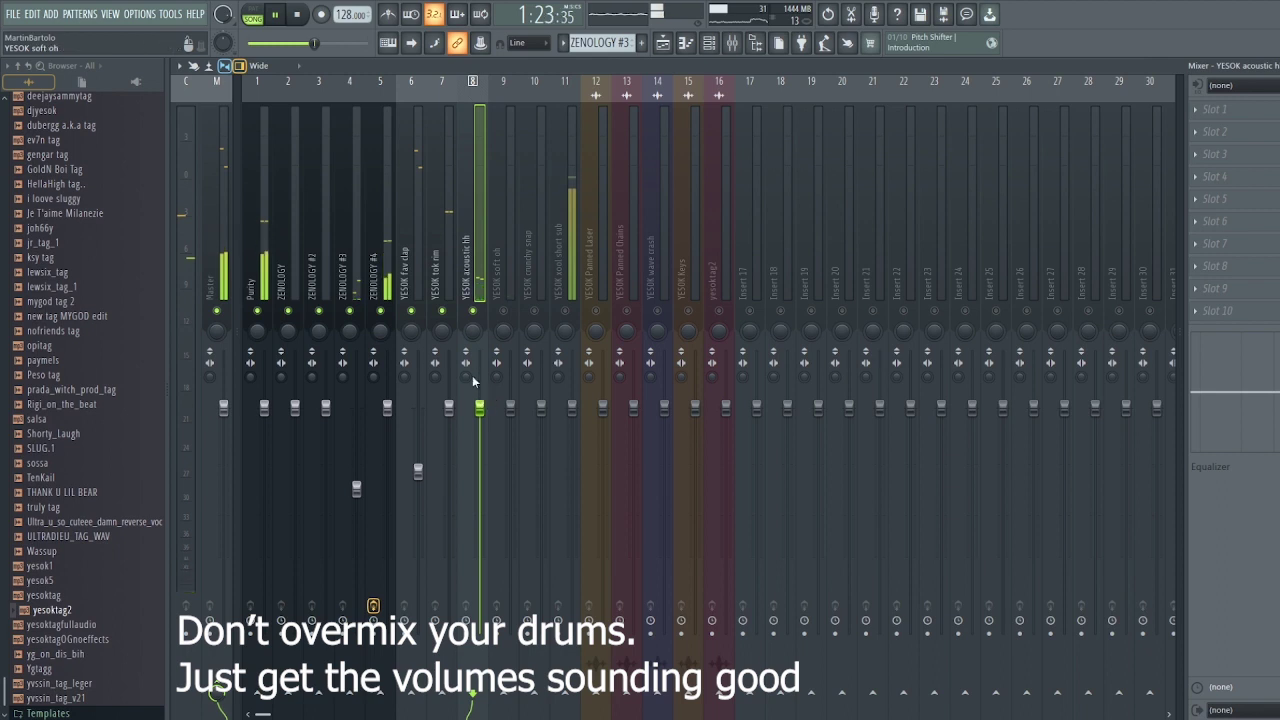
left_click(503, 312)
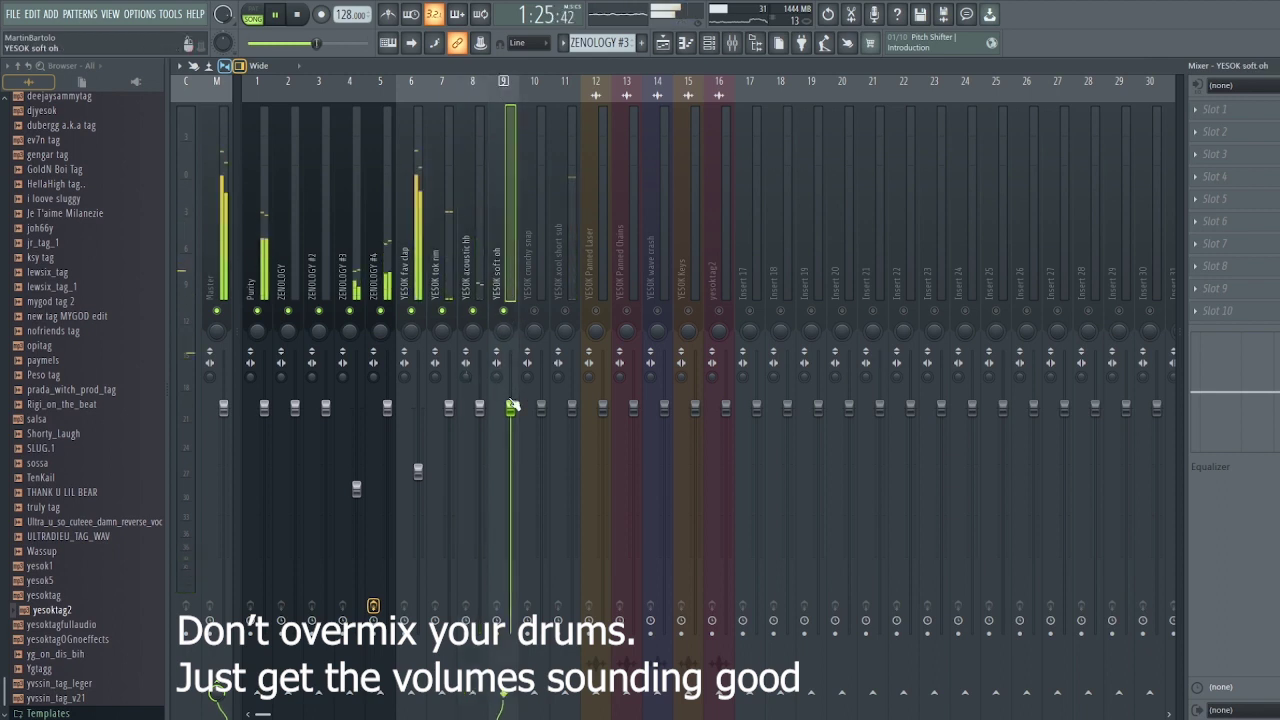
left_click(535, 311)
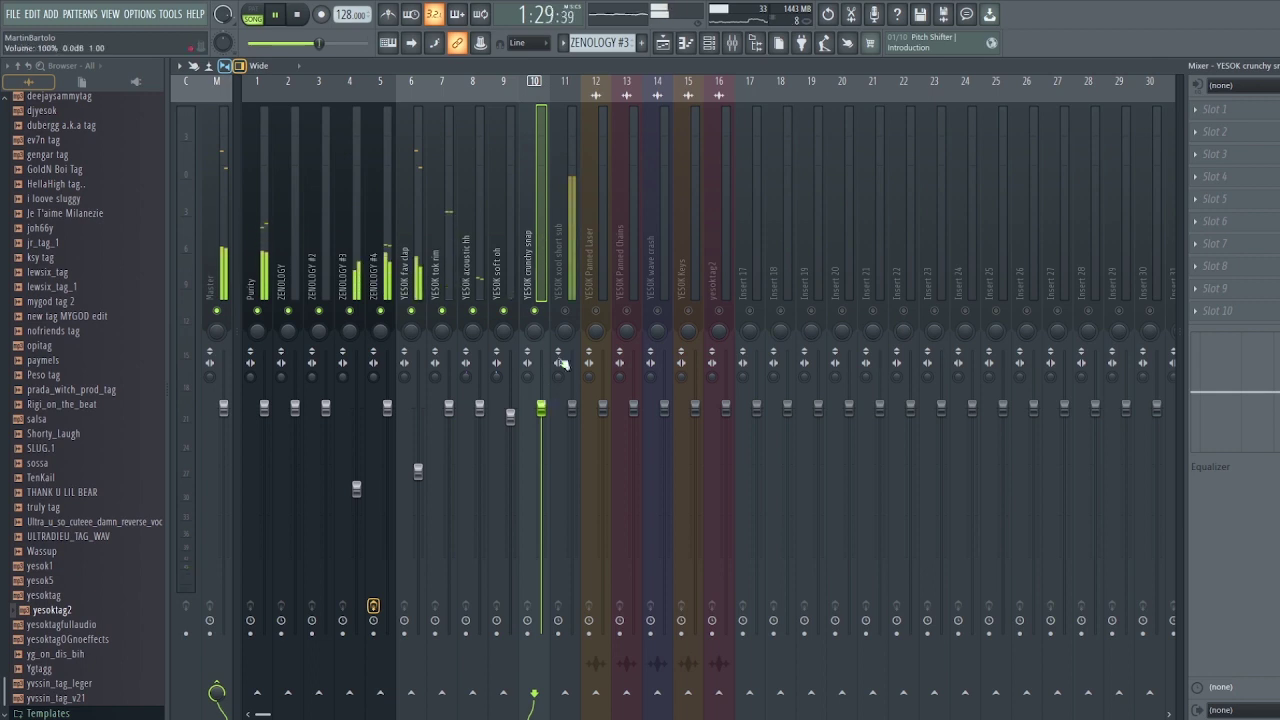
Step: Unmute the YESOK xool short sub mixer track and set its stereo separation to 100% merged
left_click(566, 312)
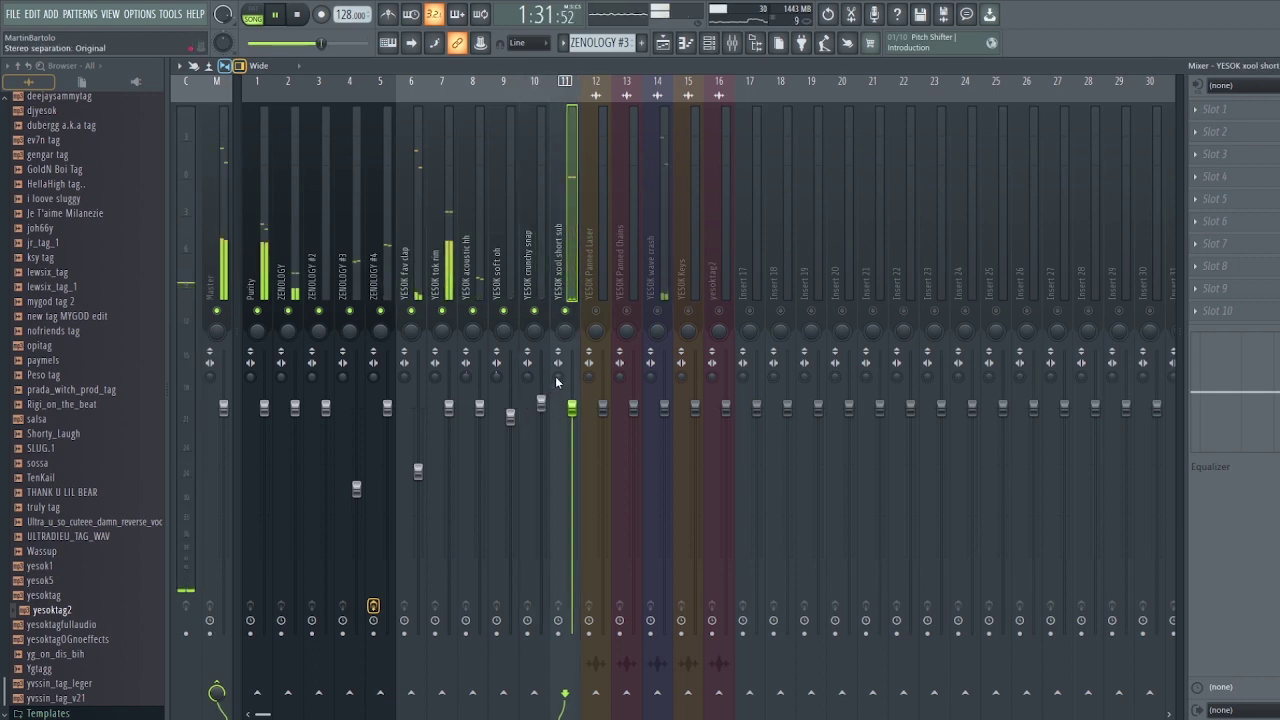
left_click_drag(560, 378, 562, 386)
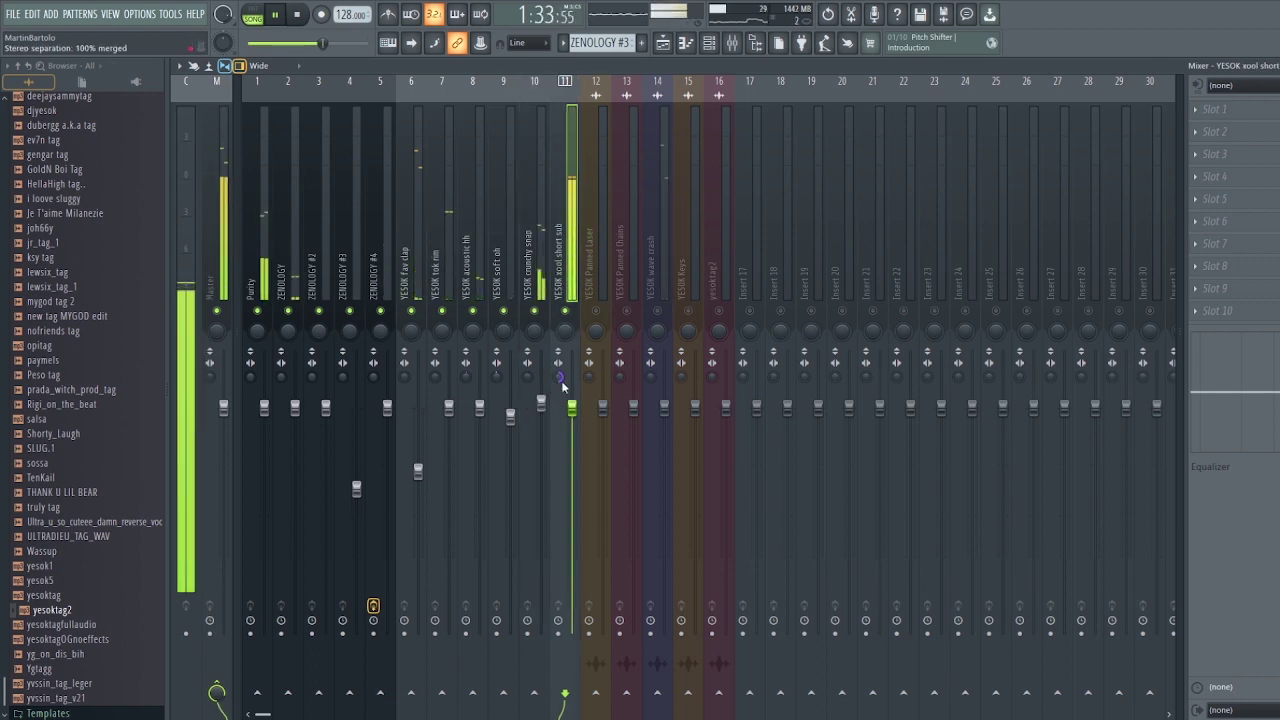
Step: Apply the Sub mix preset from YESOK Kit's mixing presets folder to the sub's mixer track
scroll(65, 345, "up", 10)
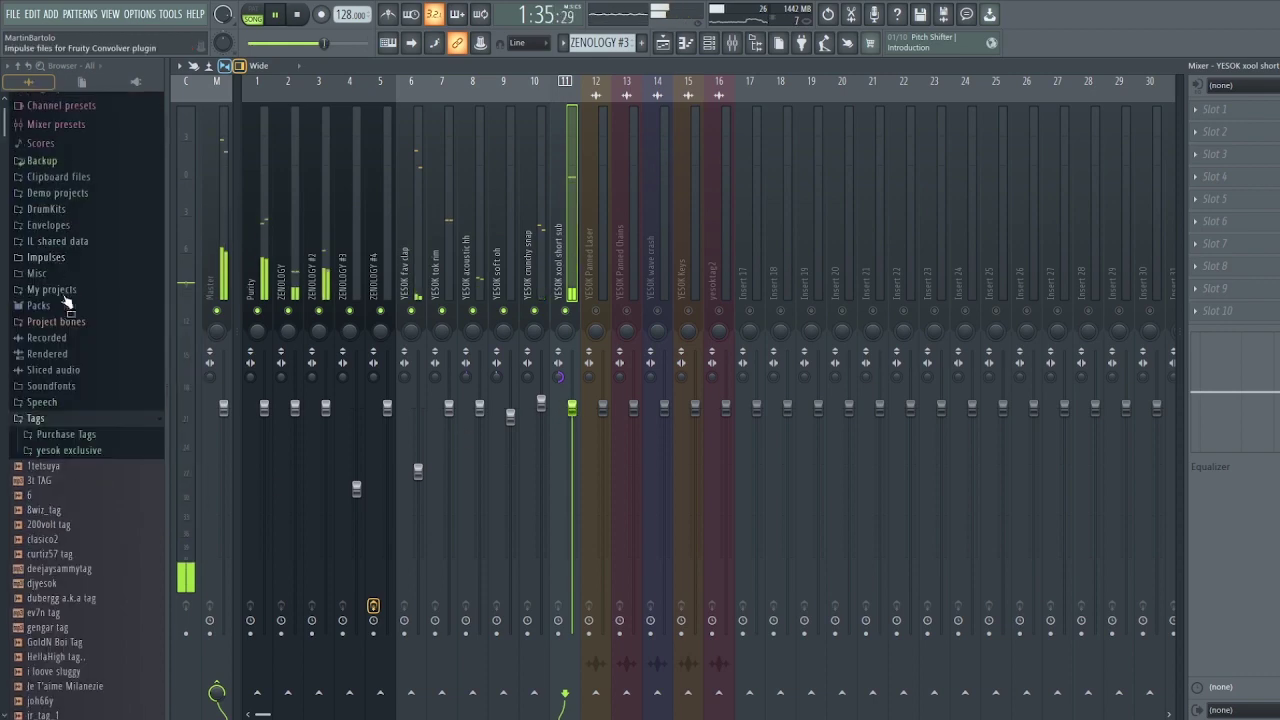
left_click(45, 280)
scroll(70, 490, "down", 5)
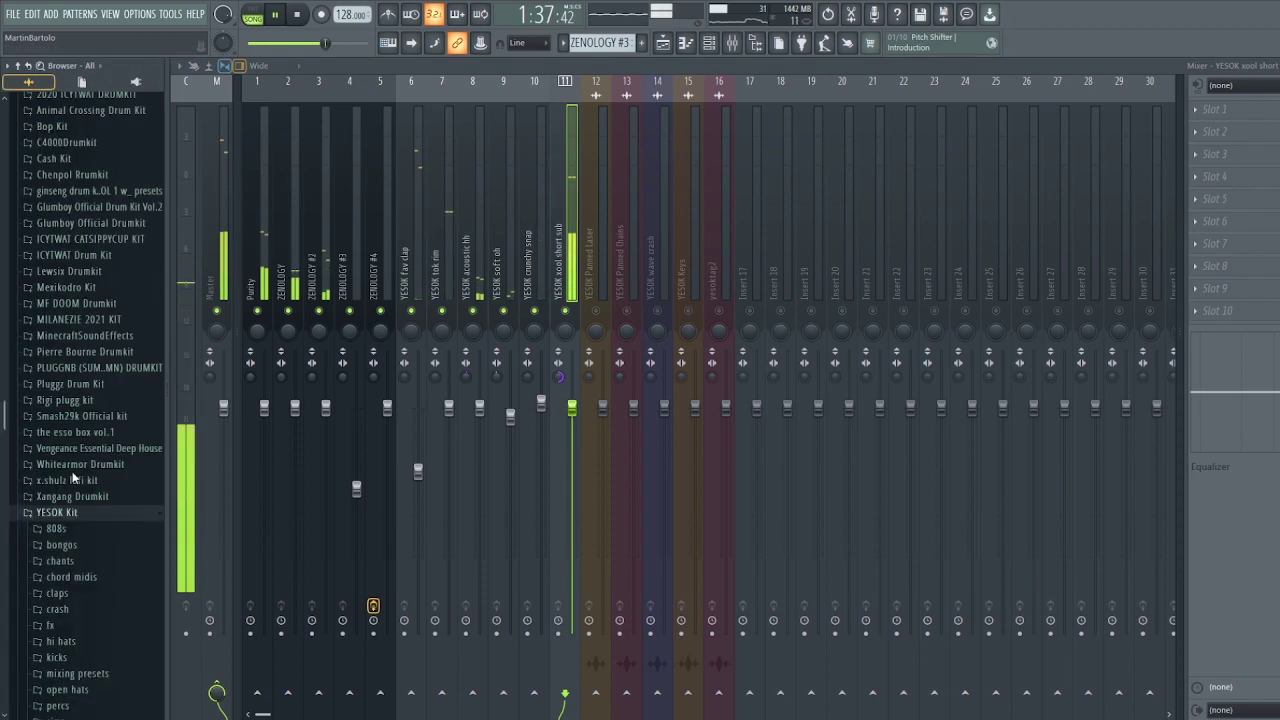
left_click(60, 490)
scroll(68, 490, "down", 5)
left_click(77, 364)
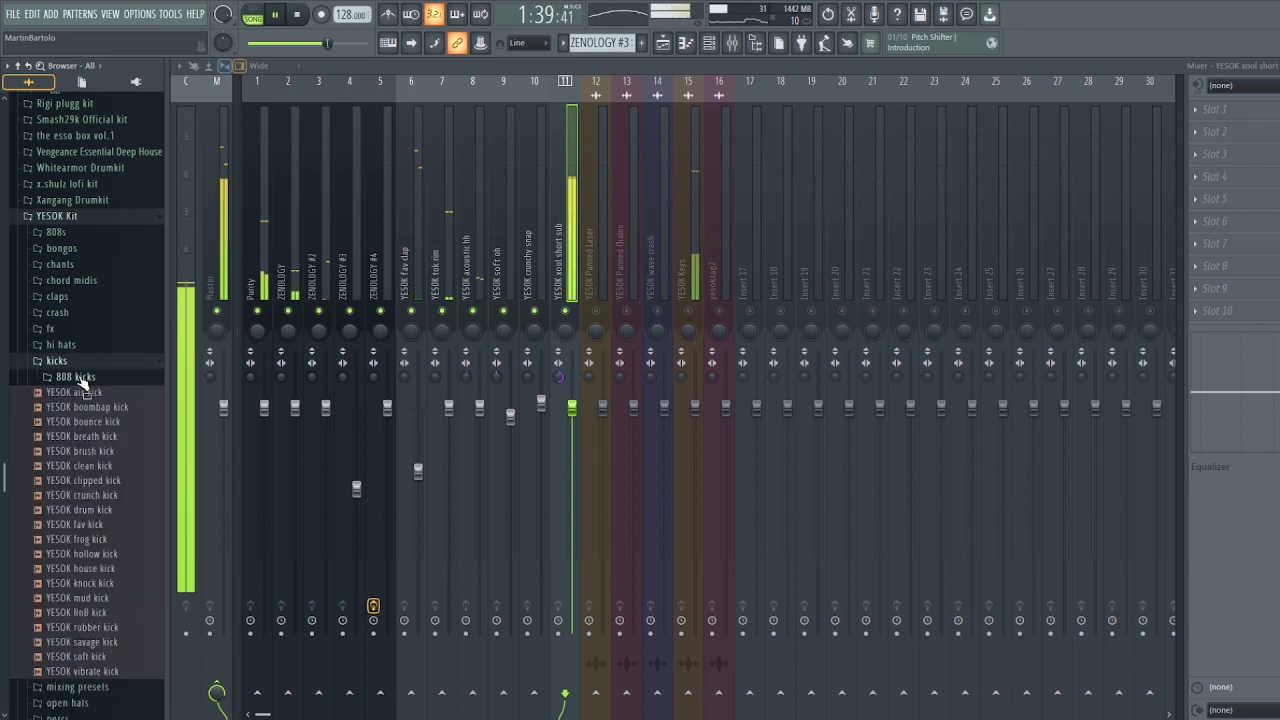
left_click(77, 362)
left_click(80, 378)
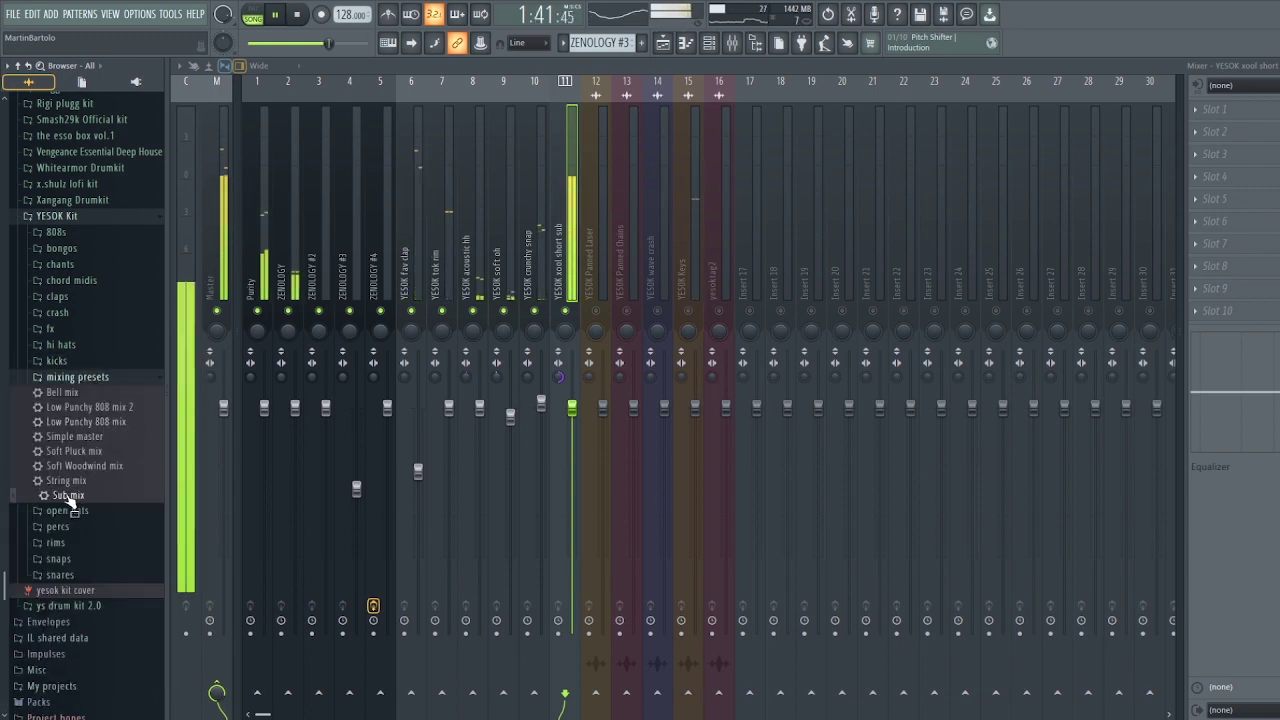
left_click_drag(62, 495, 310, 442)
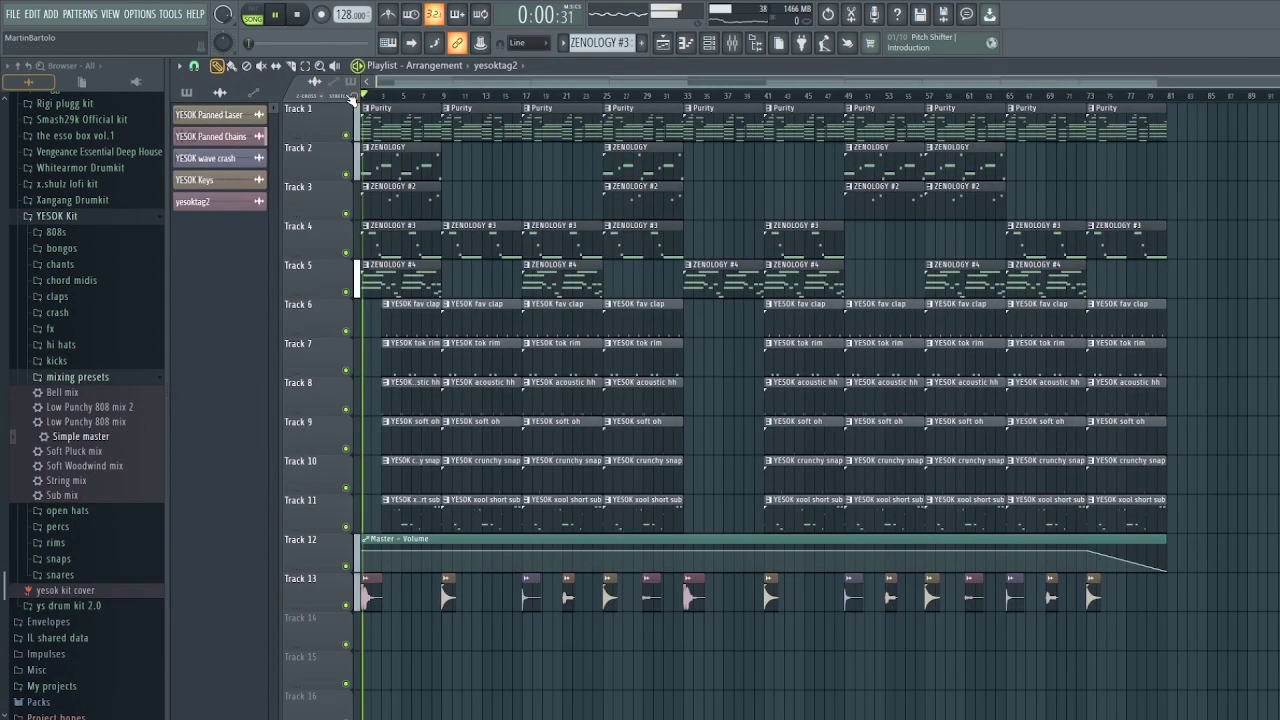